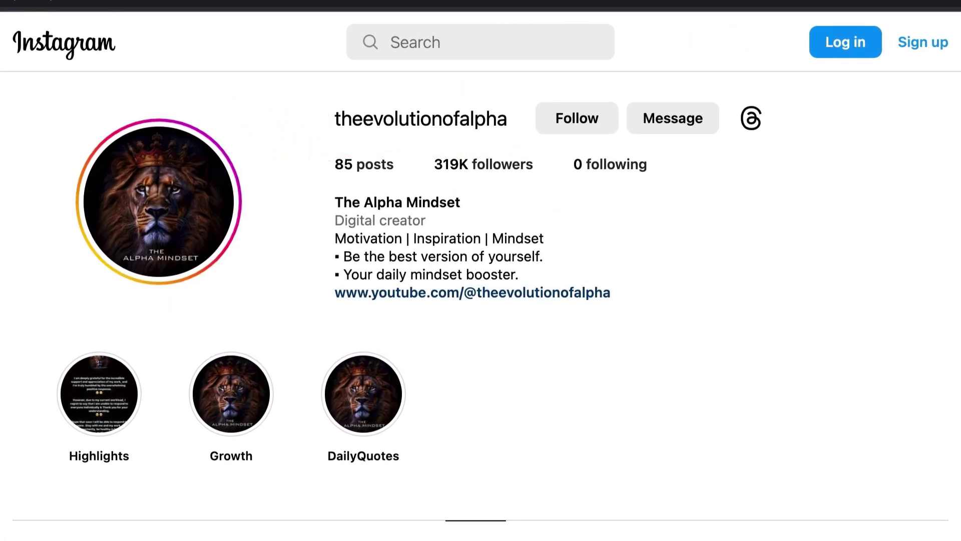
Browse the reels on the theevolutionofalpha and successmindmantra Instagram profiles.
{"action": "scroll", "coordinate": [629, 265], "scroll_direction": "down", "scroll_amount": 3}
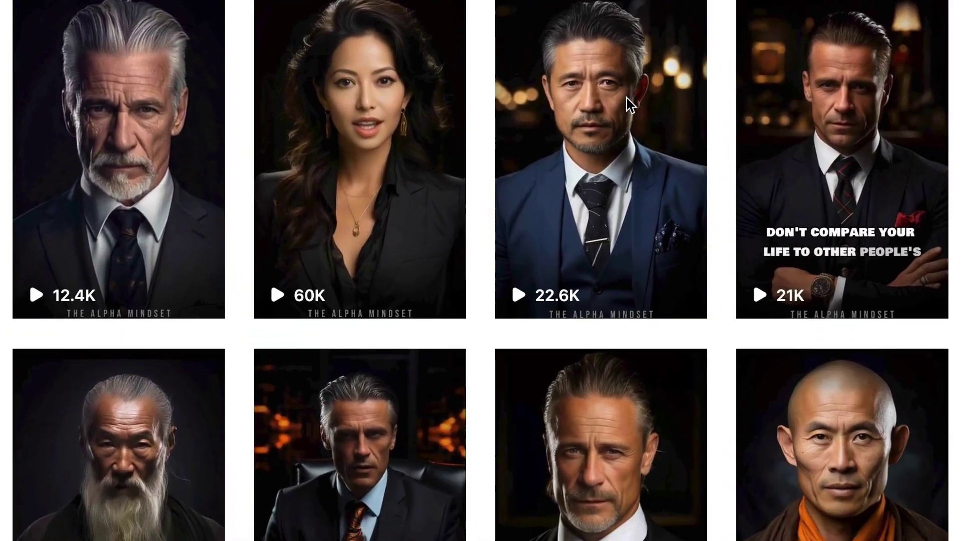
{"action": "scroll", "coordinate": [627, 102], "scroll_direction": "down", "scroll_amount": 3}
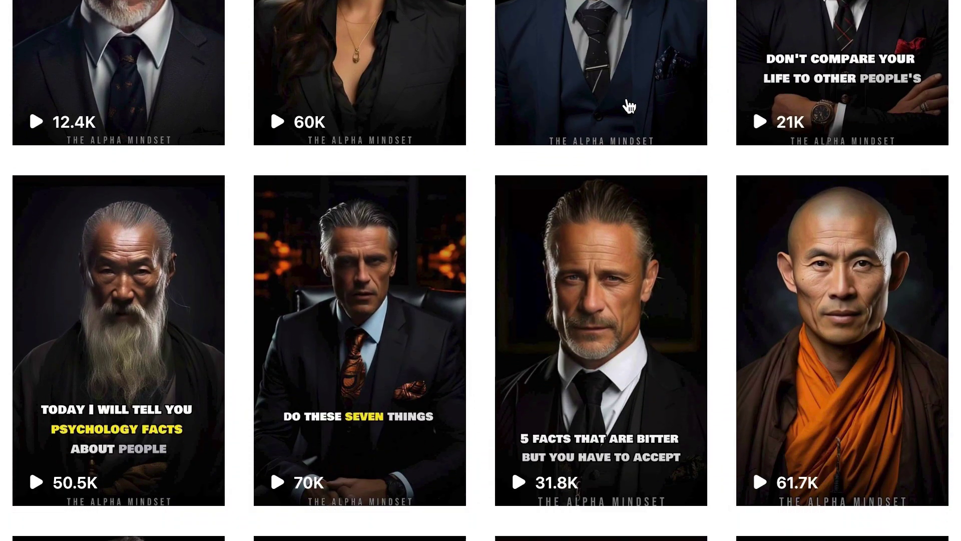
{"action": "scroll", "coordinate": [629, 106], "scroll_direction": "down", "scroll_amount": 5}
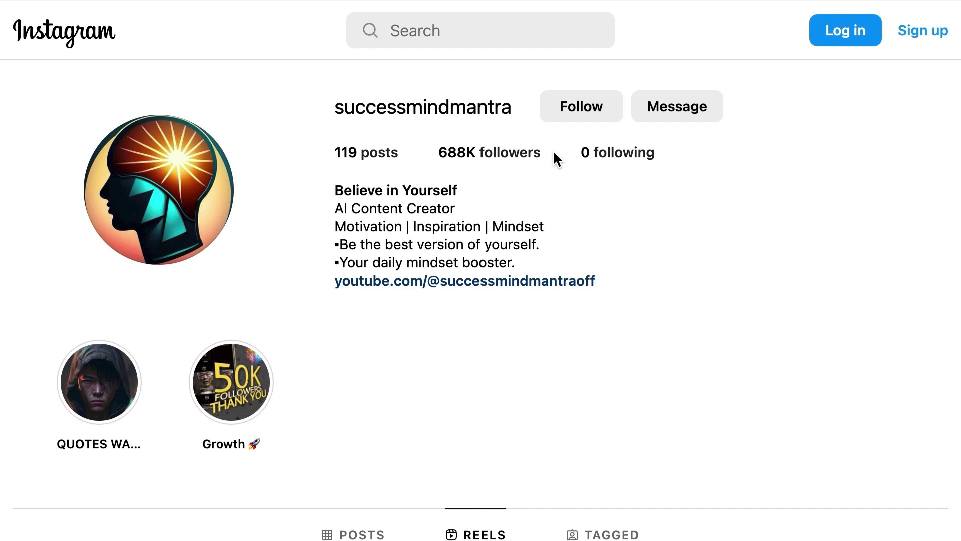
{"action": "scroll", "coordinate": [554, 152], "scroll_direction": "down", "scroll_amount": 5}
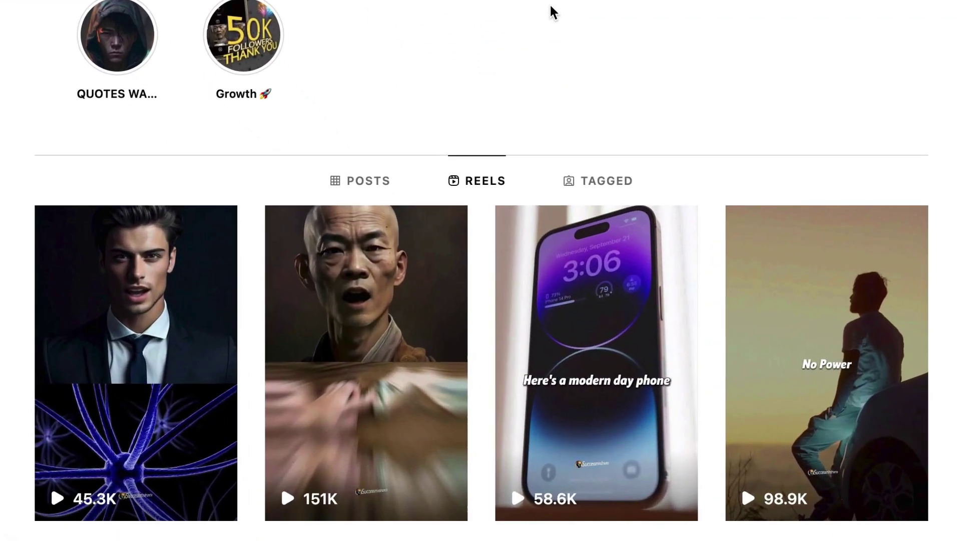
{"action": "scroll", "coordinate": [555, 1], "scroll_direction": "down", "scroll_amount": 6}
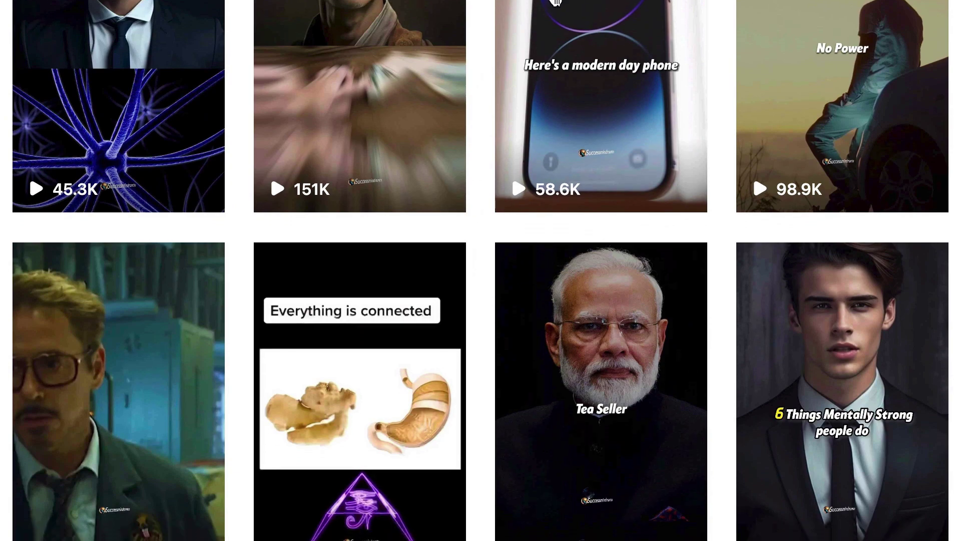
{"action": "scroll", "coordinate": [555, 2], "scroll_direction": "down", "scroll_amount": 4}
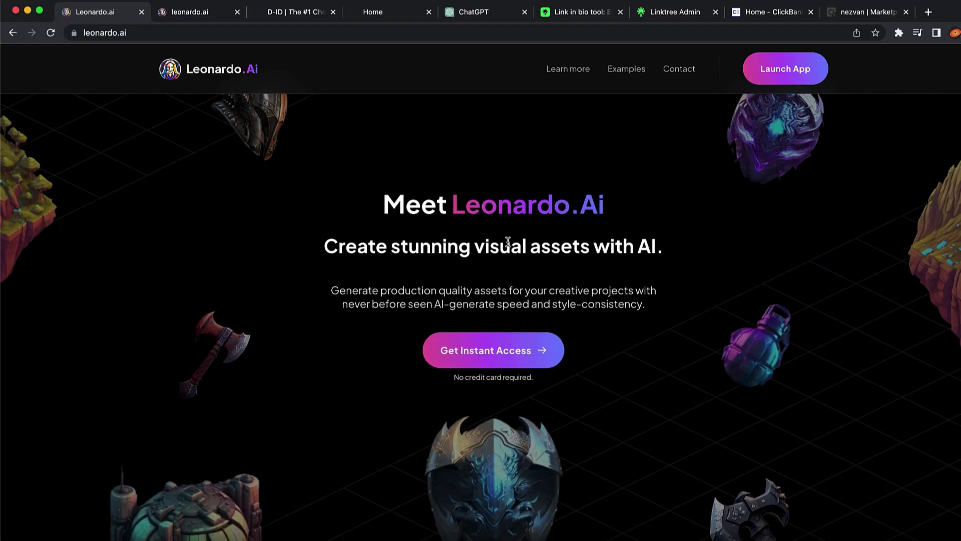
Launch the Leonardo.Ai app from its website and go to the app's home page.
{"action": "scroll", "coordinate": [441, 188], "scroll_direction": "up", "scroll_amount": 5}
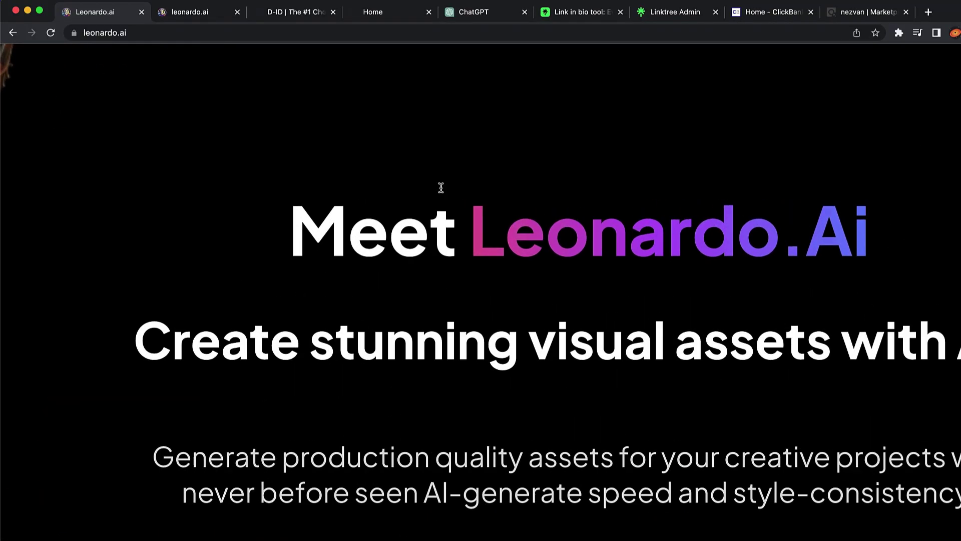
{"action": "left_click_drag", "start_coordinate": [489, 238], "coordinate": [944, 243]}
{"action": "scroll", "coordinate": [943, 243], "scroll_direction": "down", "scroll_amount": 5}
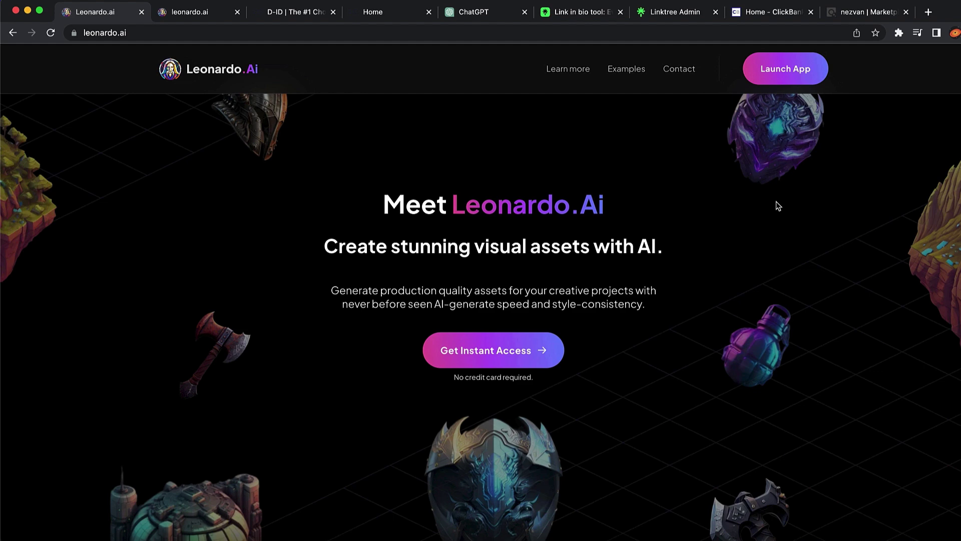
{"action": "scroll", "coordinate": [803, 74], "scroll_direction": "up", "scroll_amount": 5}
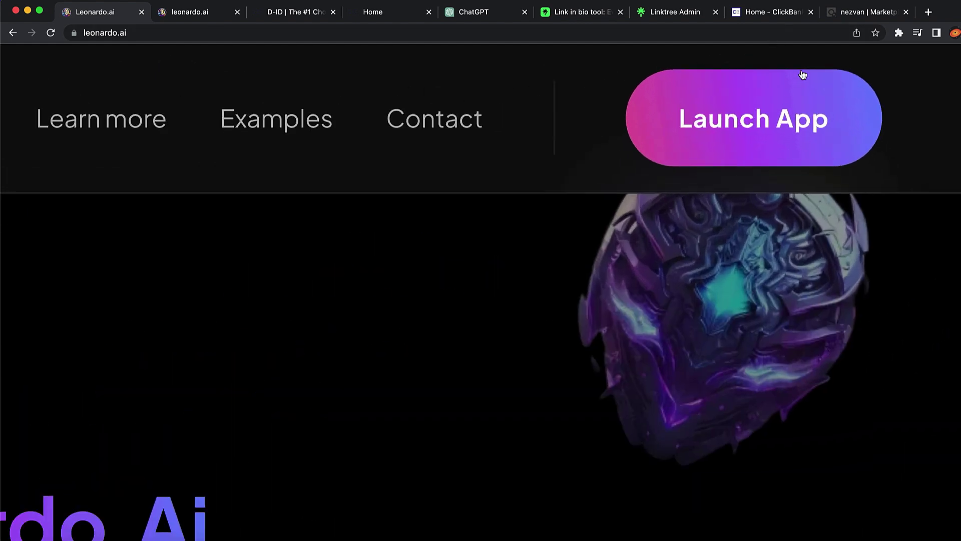
{"action": "scroll", "coordinate": [768, 115], "scroll_direction": "down", "scroll_amount": 5}
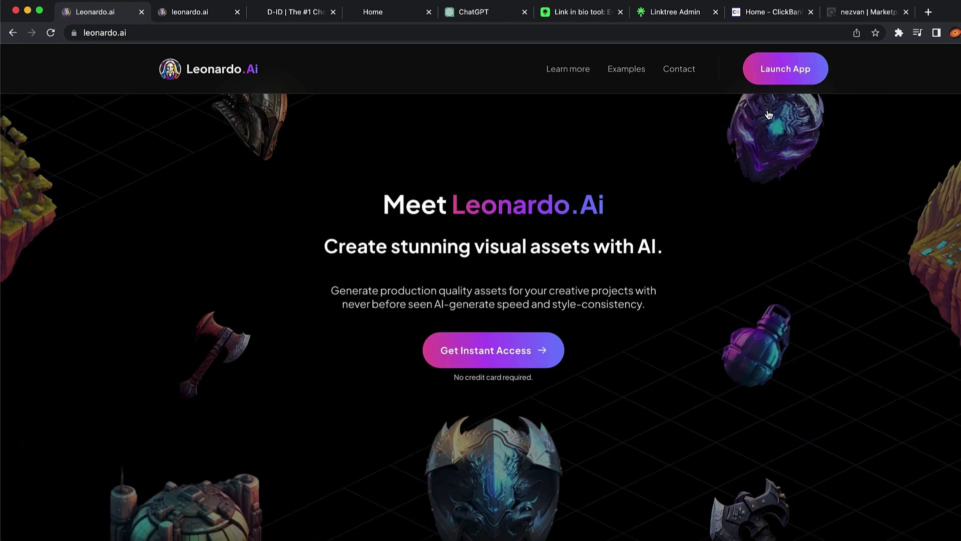
{"action": "left_click", "coordinate": [786, 73]}
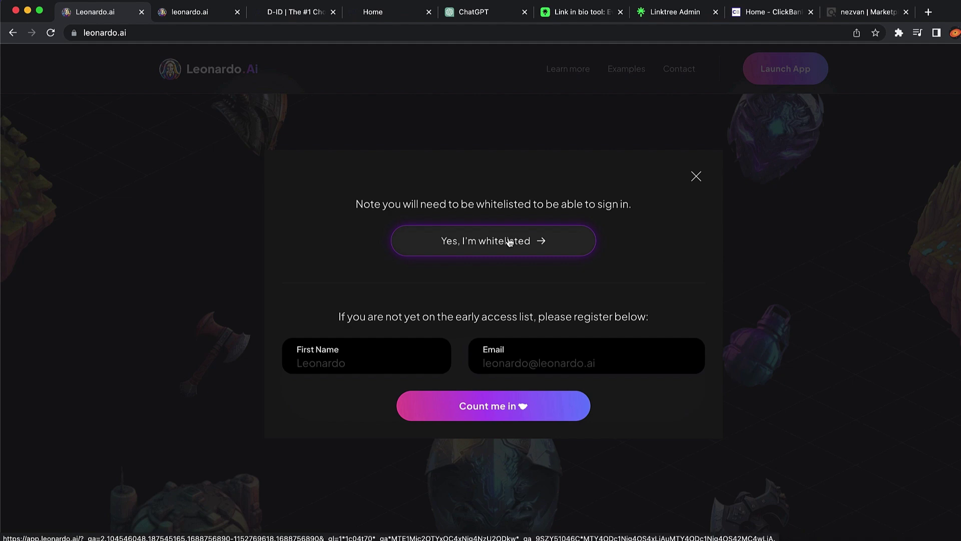
{"action": "left_click", "coordinate": [190, 14]}
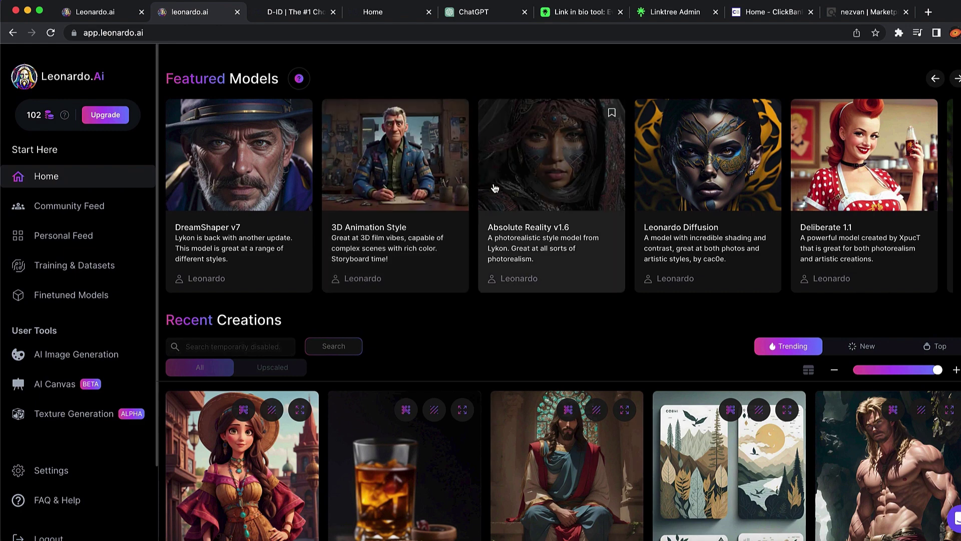
Browse the featured models and the trending recent creations on the Leonardo.Ai home page.
{"action": "scroll", "coordinate": [495, 188], "scroll_direction": "down", "scroll_amount": 1}
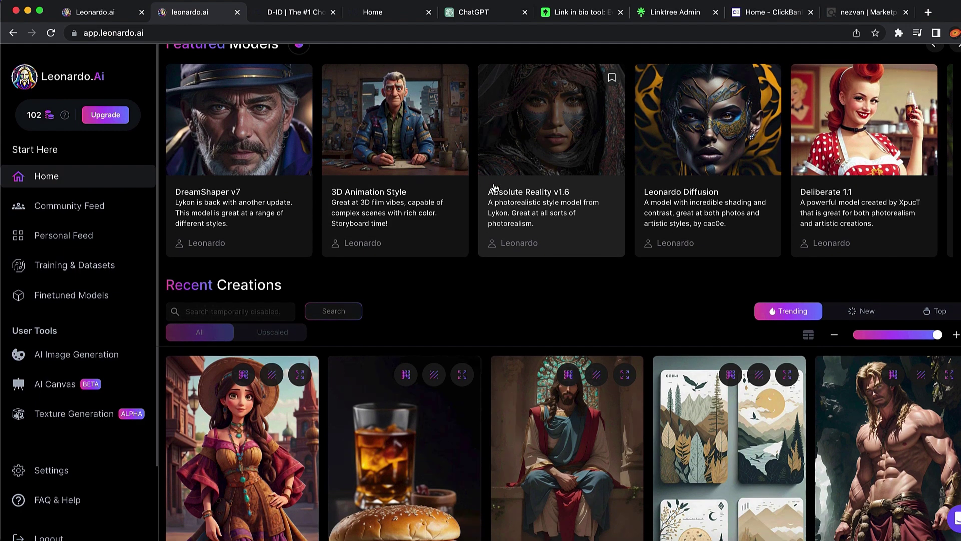
{"action": "scroll", "coordinate": [495, 189], "scroll_direction": "down", "scroll_amount": 6}
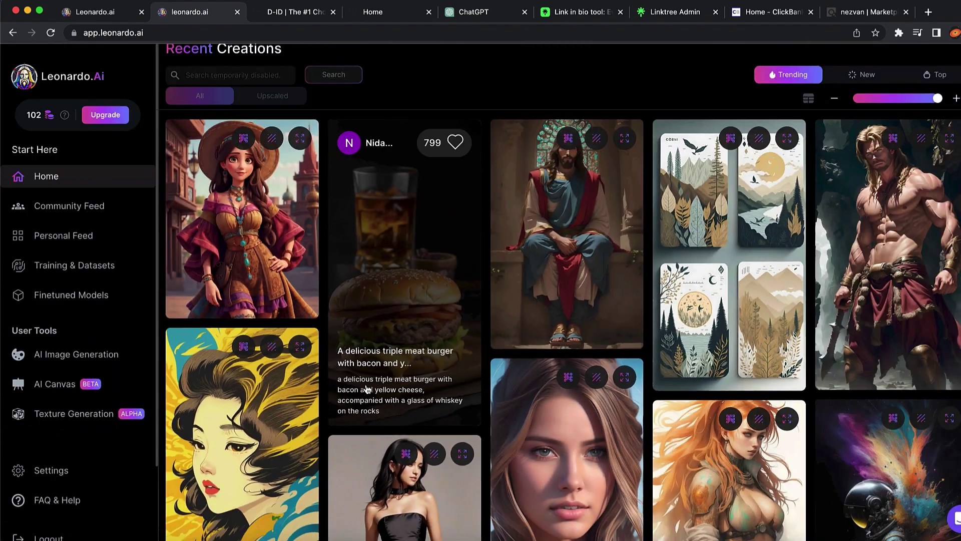
{"action": "scroll", "coordinate": [366, 390], "scroll_direction": "down", "scroll_amount": 4}
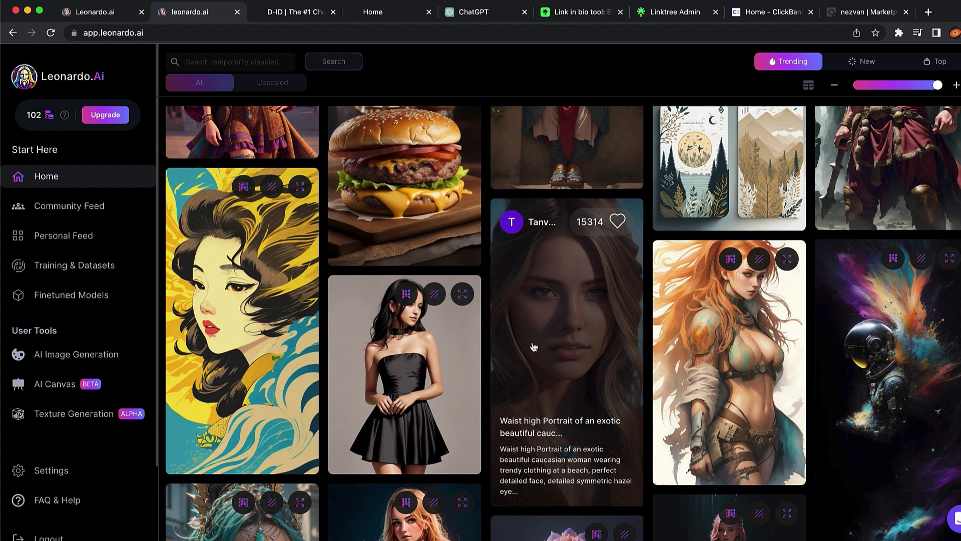
{"action": "scroll", "coordinate": [533, 347], "scroll_direction": "down", "scroll_amount": 7}
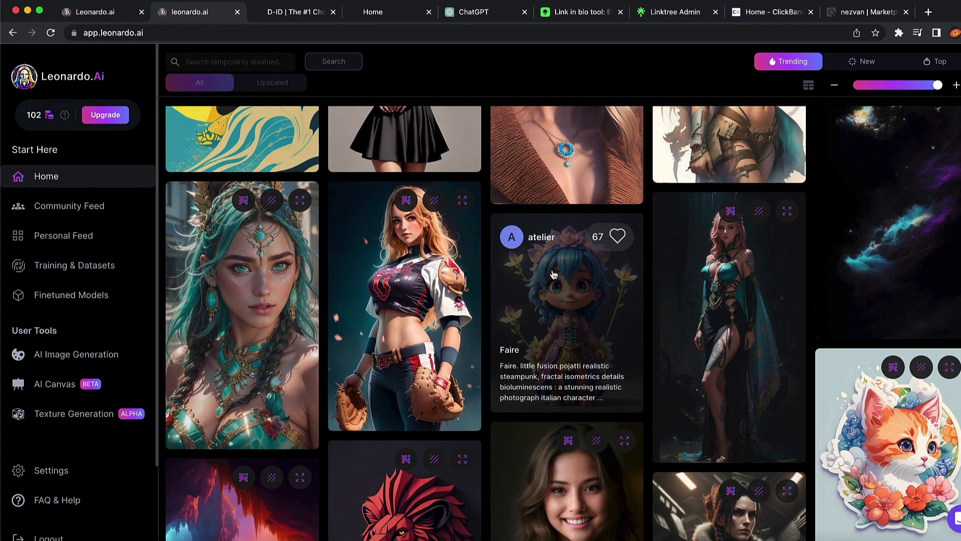
{"action": "scroll", "coordinate": [553, 274], "scroll_direction": "down", "scroll_amount": 3}
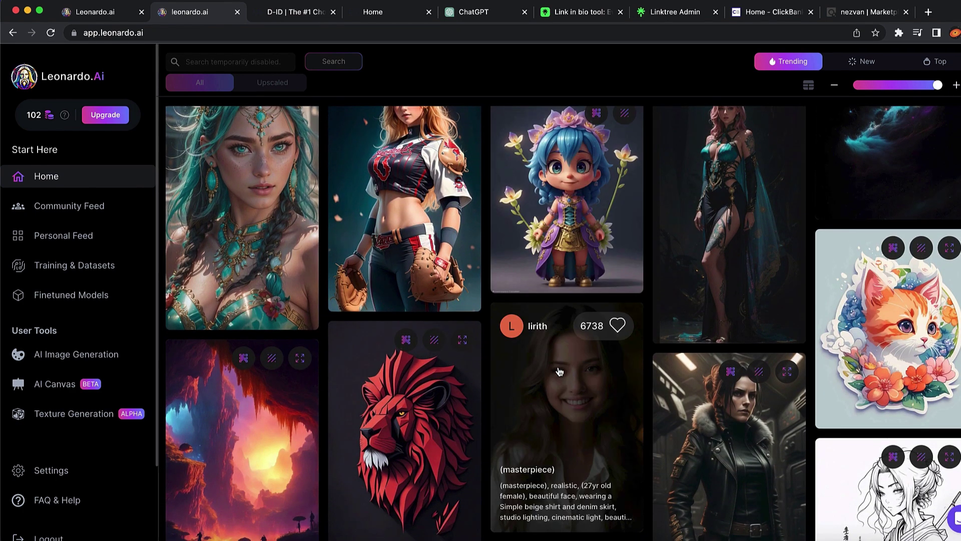
{"action": "scroll", "coordinate": [560, 371], "scroll_direction": "down", "scroll_amount": 3}
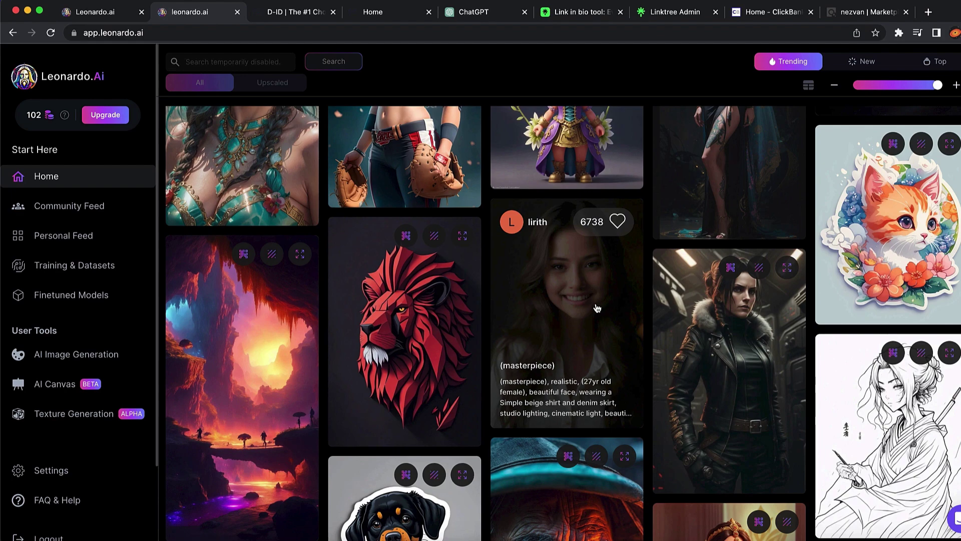
{"action": "scroll", "coordinate": [597, 308], "scroll_direction": "up", "scroll_amount": 15}
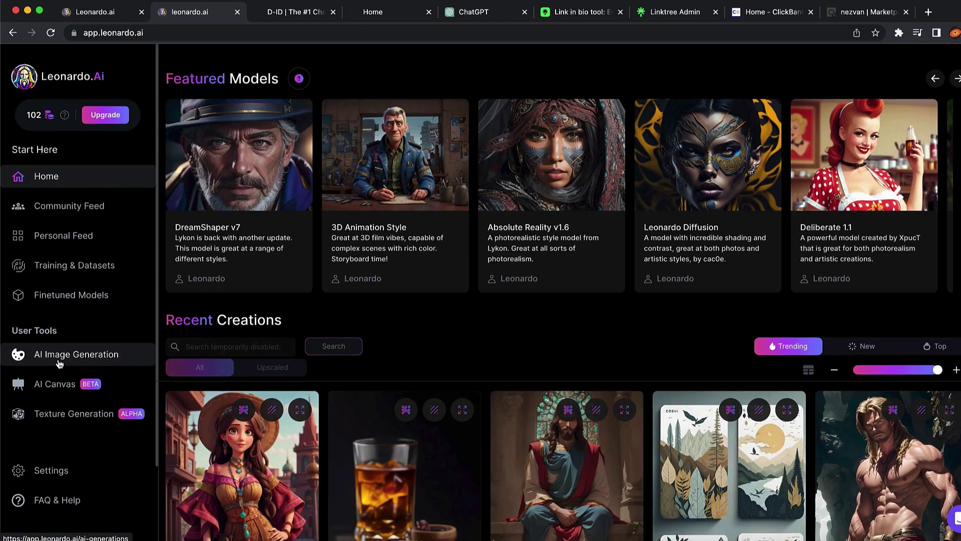
Open the AI image generation tool and read the prompt behind the images of a male in a suit.
{"action": "left_click", "coordinate": [64, 365]}
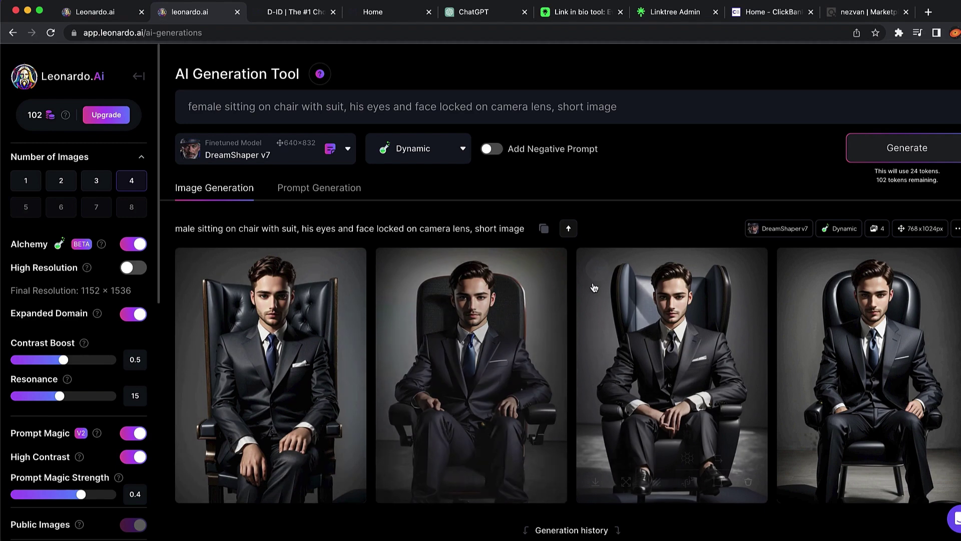
{"action": "mouse_move", "coordinate": [750, 263]}
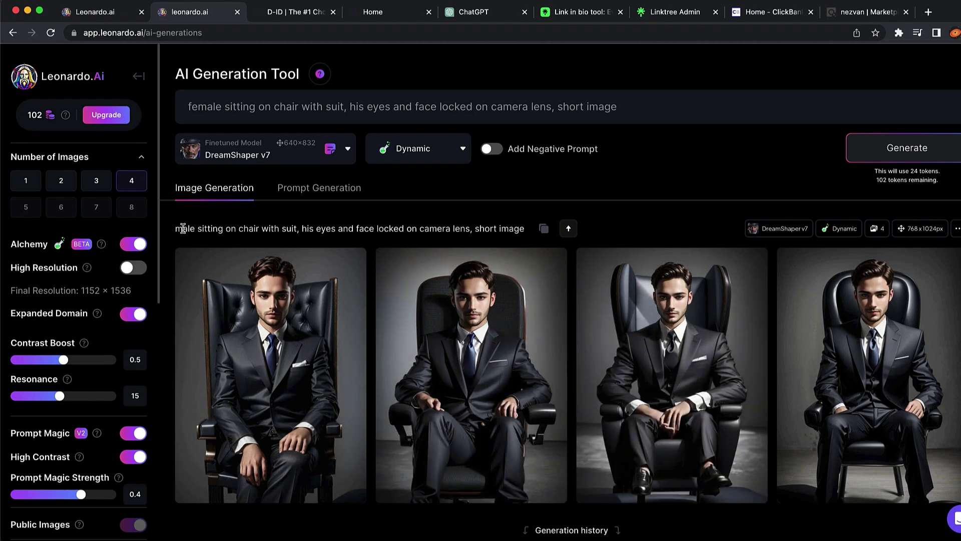
{"action": "scroll", "coordinate": [182, 229], "scroll_direction": "up", "scroll_amount": 5}
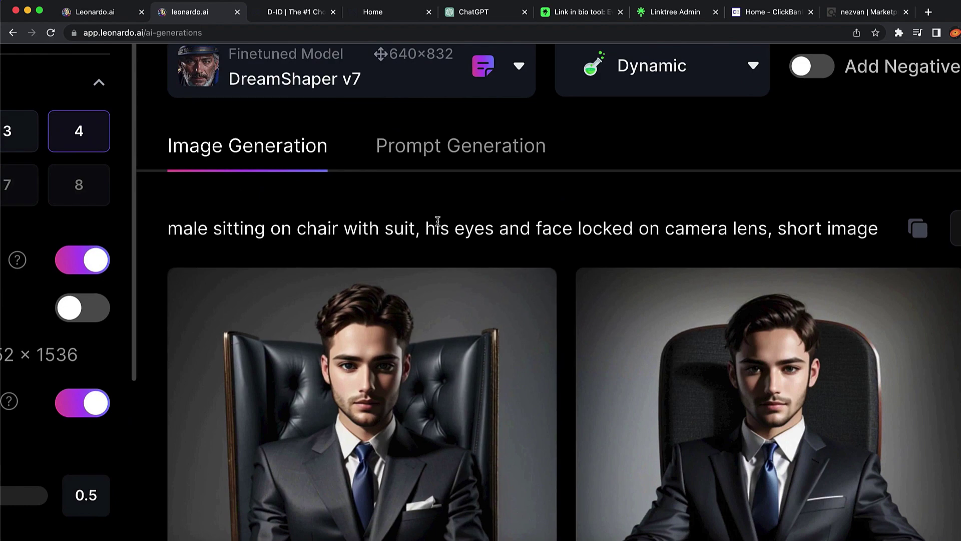
{"action": "scroll", "coordinate": [444, 223], "scroll_direction": "right", "scroll_amount": 3}
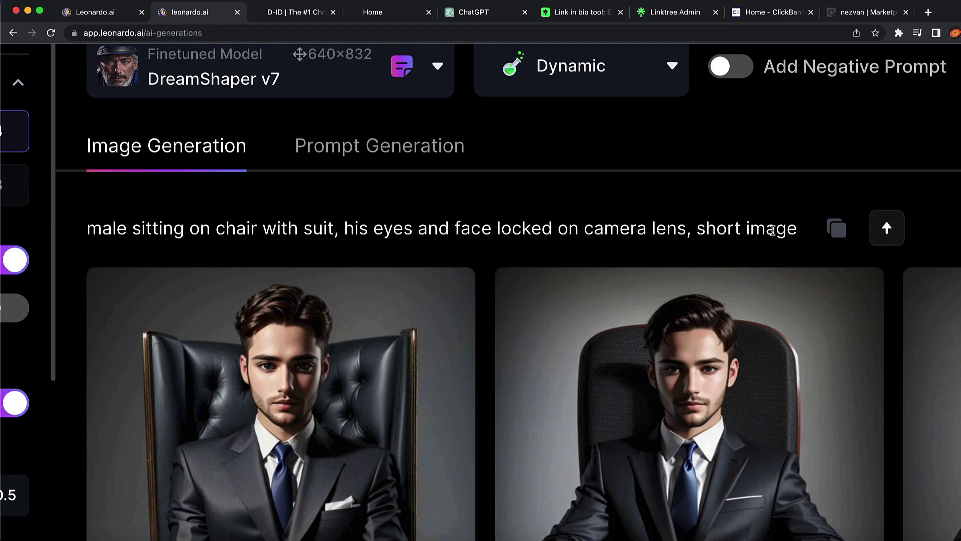
{"action": "scroll", "coordinate": [777, 233], "scroll_direction": "down", "scroll_amount": 5}
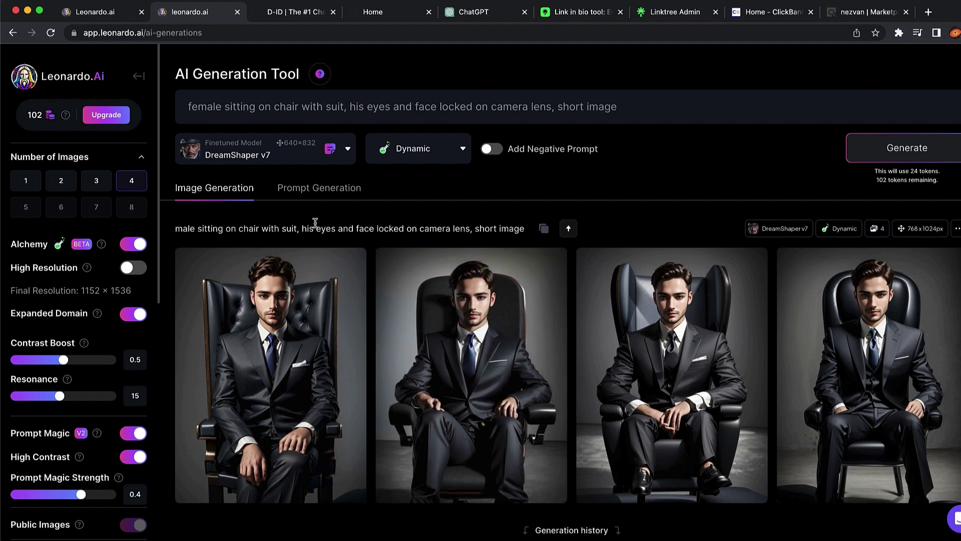
Generate 768 × 1024 images from the prompt "female sitting on chair with suit, his eyes and face locked on camera lens, short image".
{"action": "left_click", "coordinate": [191, 106]}
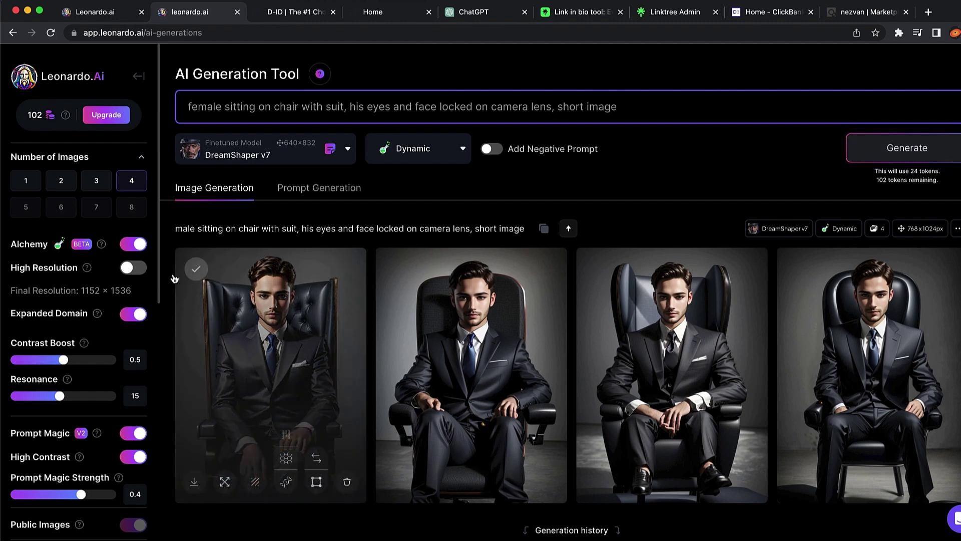
{"action": "scroll", "coordinate": [118, 325], "scroll_direction": "down", "scroll_amount": 4}
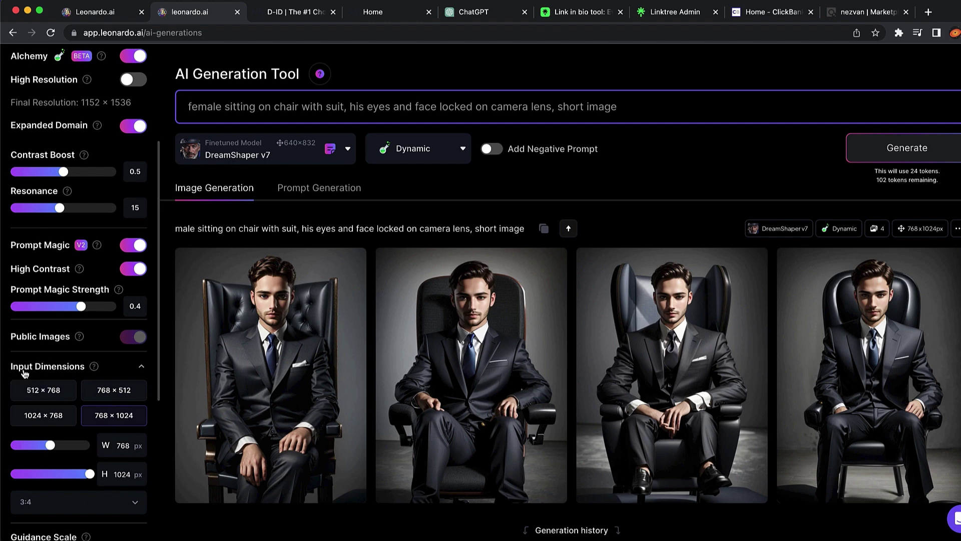
{"action": "left_click", "coordinate": [105, 420]}
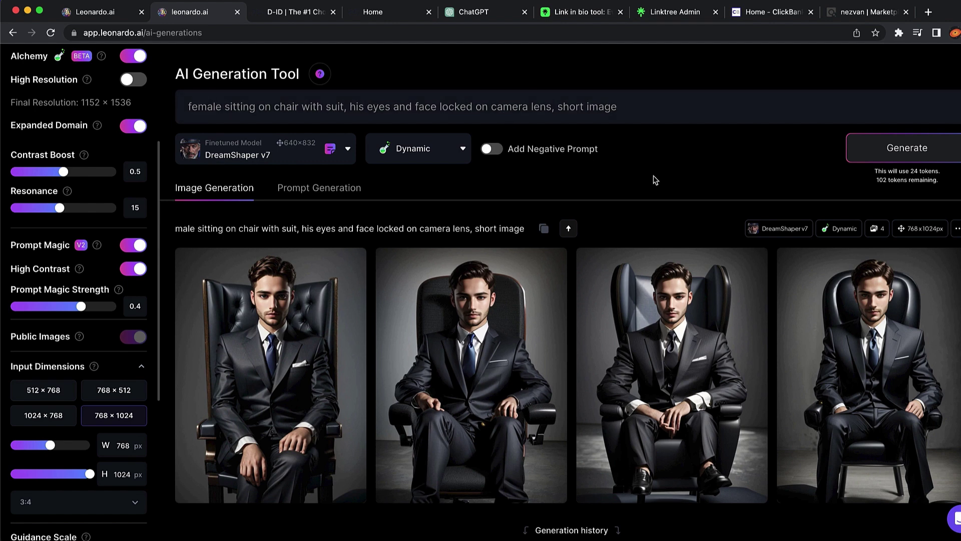
{"action": "left_click", "coordinate": [858, 148]}
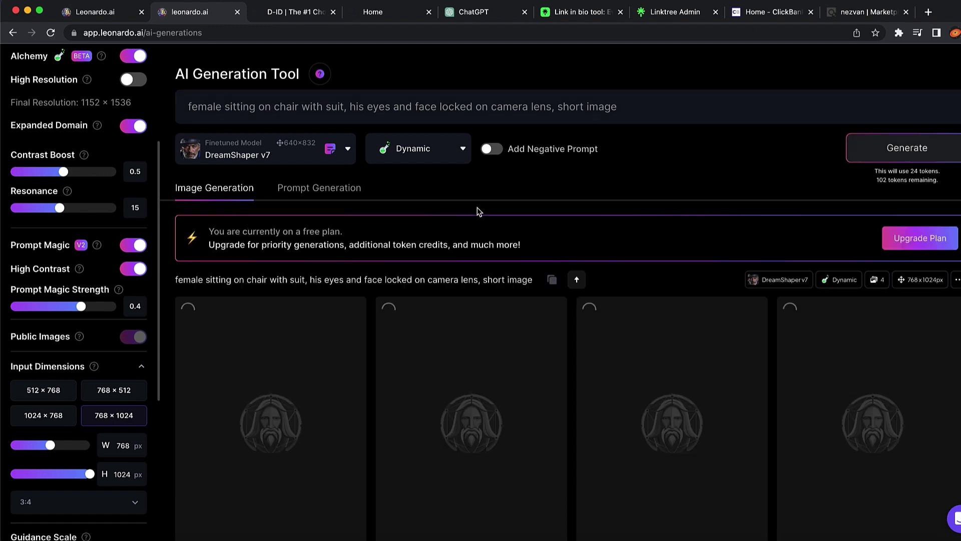
Download the second image of the male sitting on a chair in a suit and close its preview.
{"action": "scroll", "coordinate": [476, 207], "scroll_direction": "down", "scroll_amount": 5}
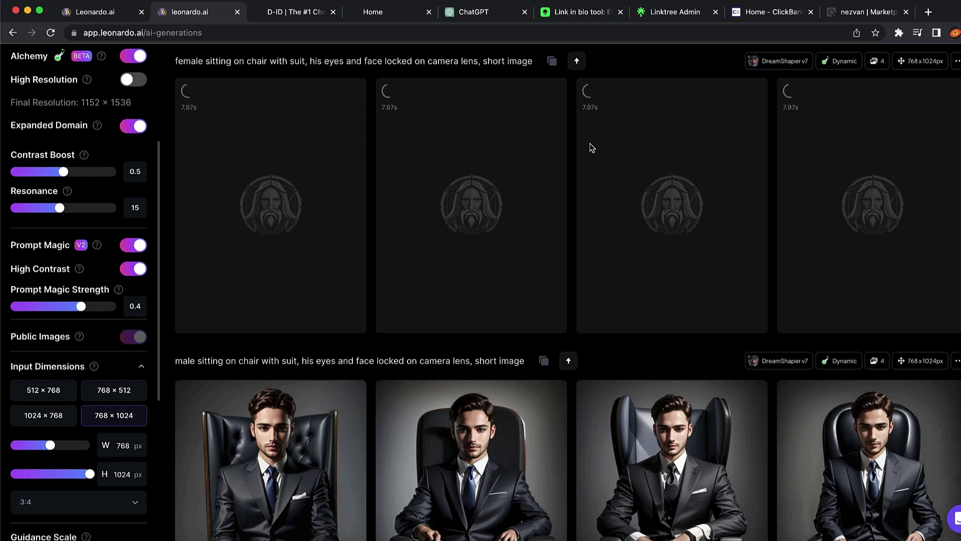
{"action": "scroll", "coordinate": [589, 143], "scroll_direction": "down", "scroll_amount": 5}
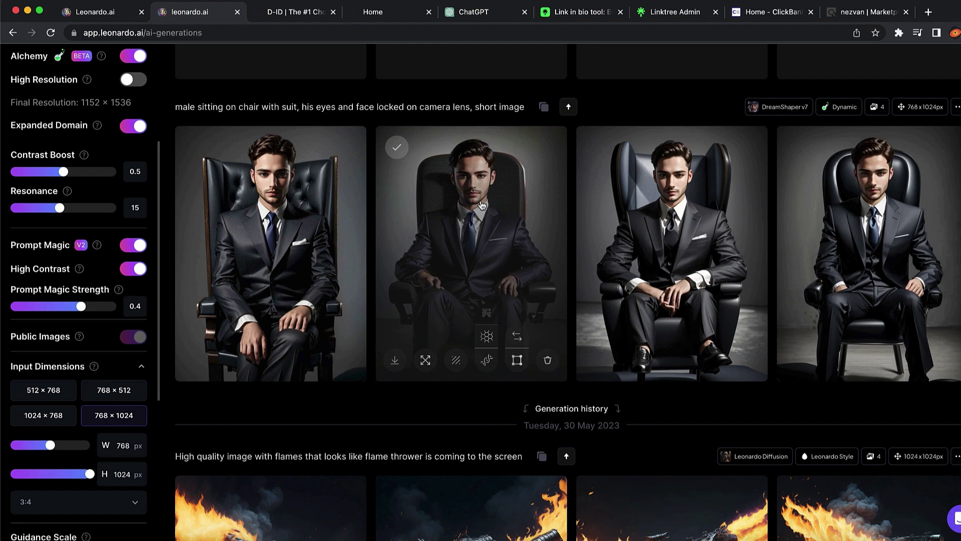
{"action": "left_click", "coordinate": [481, 204]}
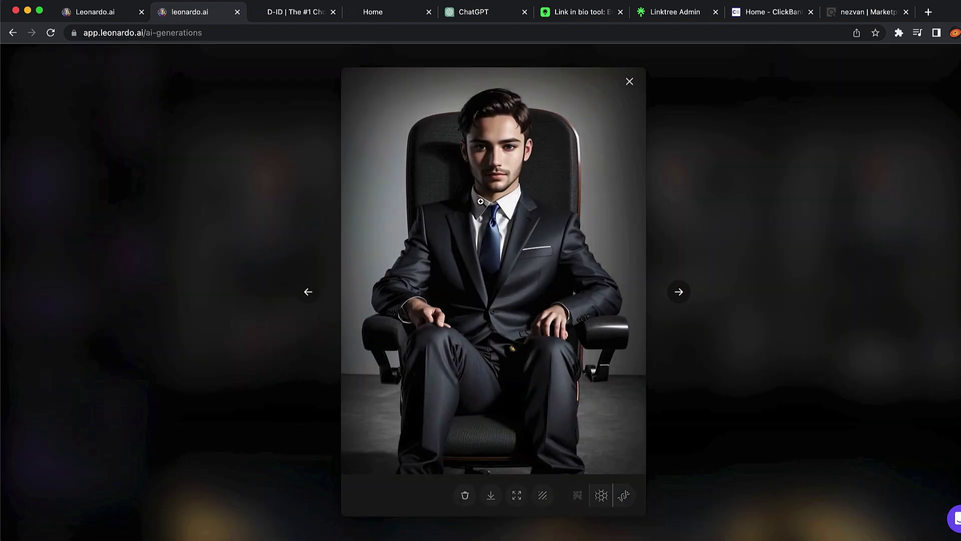
{"action": "left_click", "coordinate": [491, 493]}
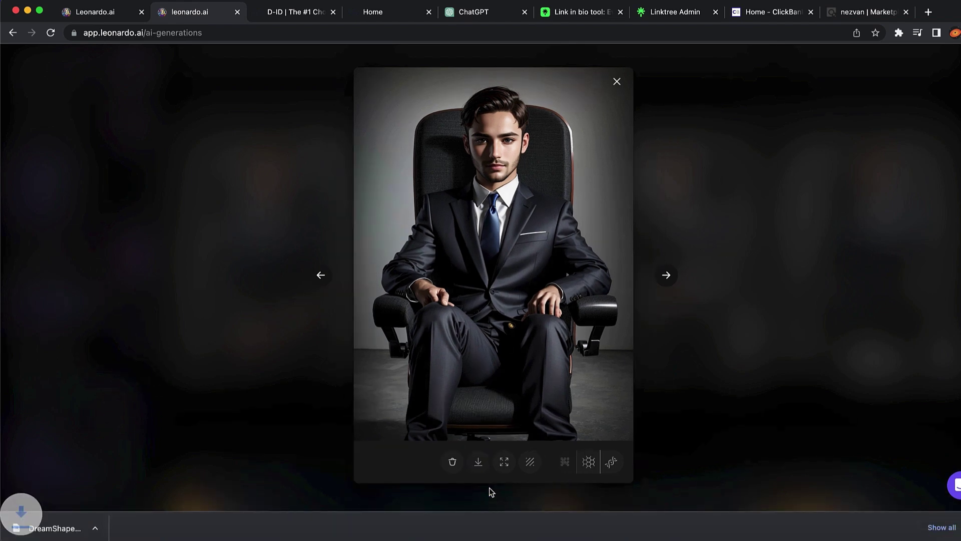
{"action": "left_click", "coordinate": [713, 287]}
Review the newly generated images of the female sitting on a chair in a suit.
{"action": "scroll", "coordinate": [714, 286], "scroll_direction": "up", "scroll_amount": 5}
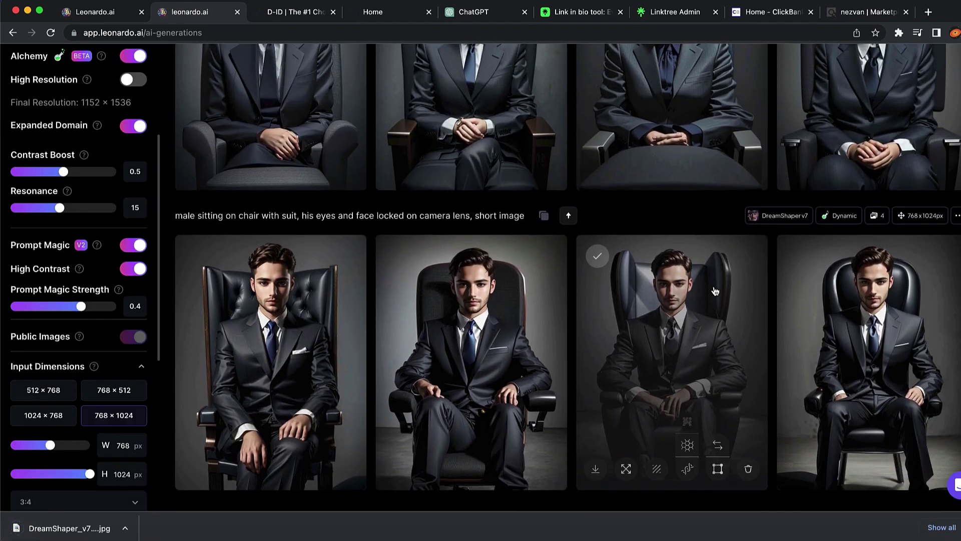
{"action": "scroll", "coordinate": [714, 291], "scroll_direction": "up", "scroll_amount": 1}
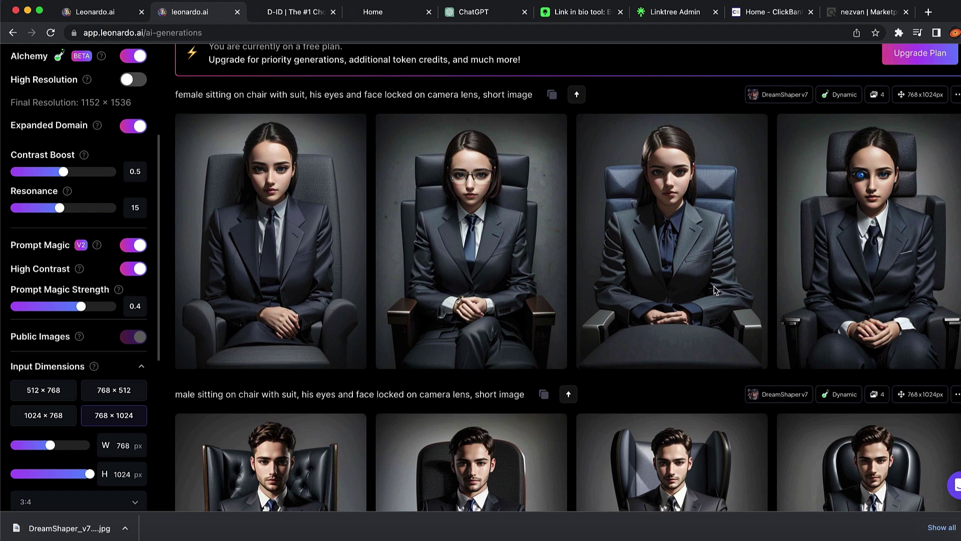
{"action": "mouse_move", "coordinate": [714, 286]}
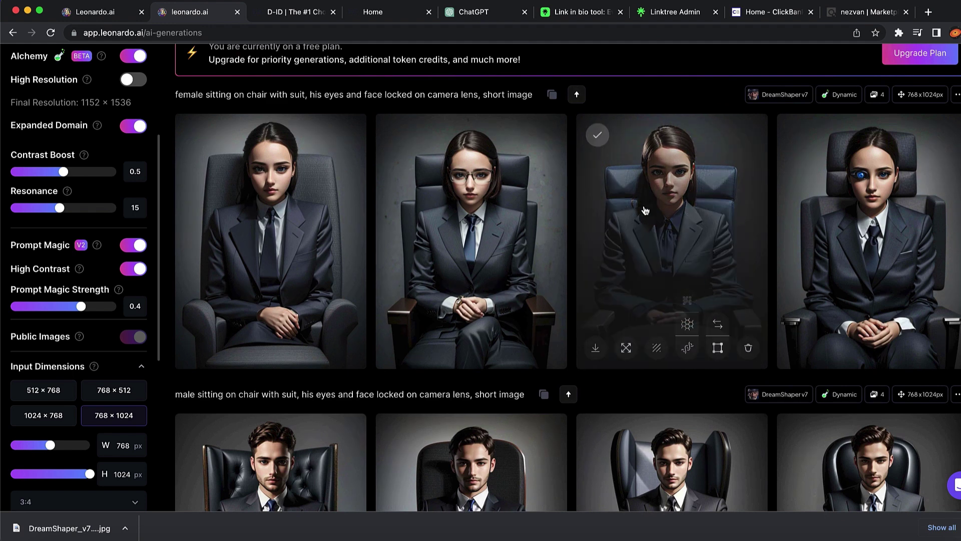
Download the third image of the female sitting on a chair in a suit and close its preview.
{"action": "scroll", "coordinate": [645, 210], "scroll_direction": "up", "scroll_amount": 3}
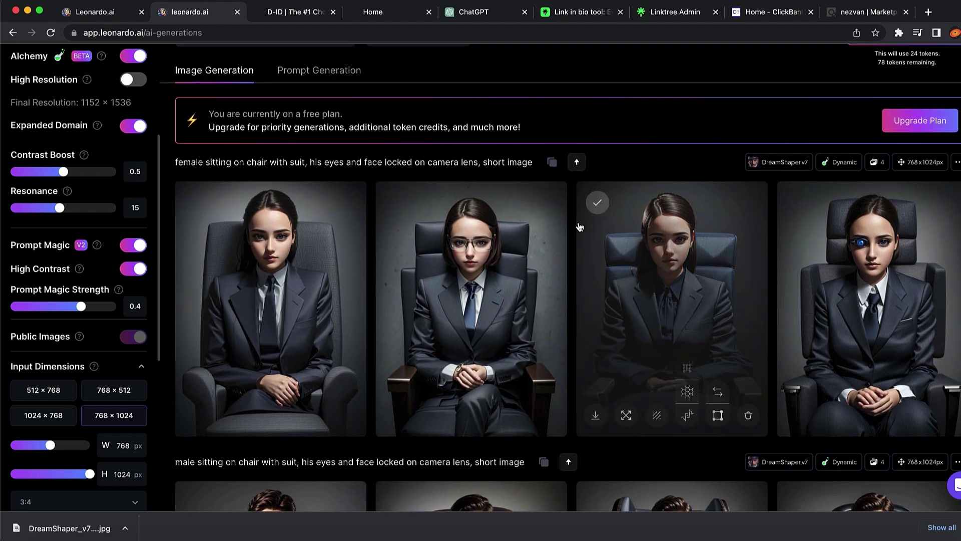
{"action": "mouse_move", "coordinate": [463, 254]}
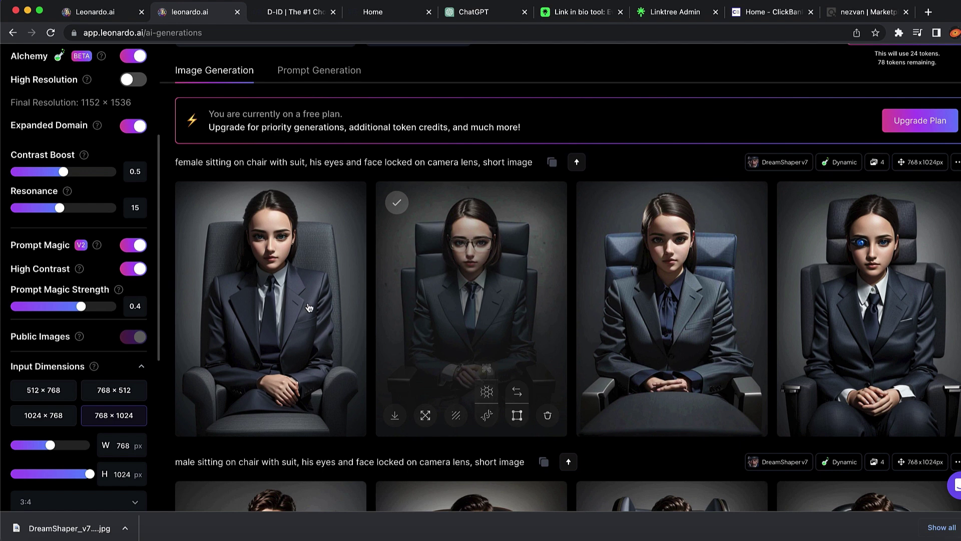
{"action": "mouse_move", "coordinate": [307, 255]}
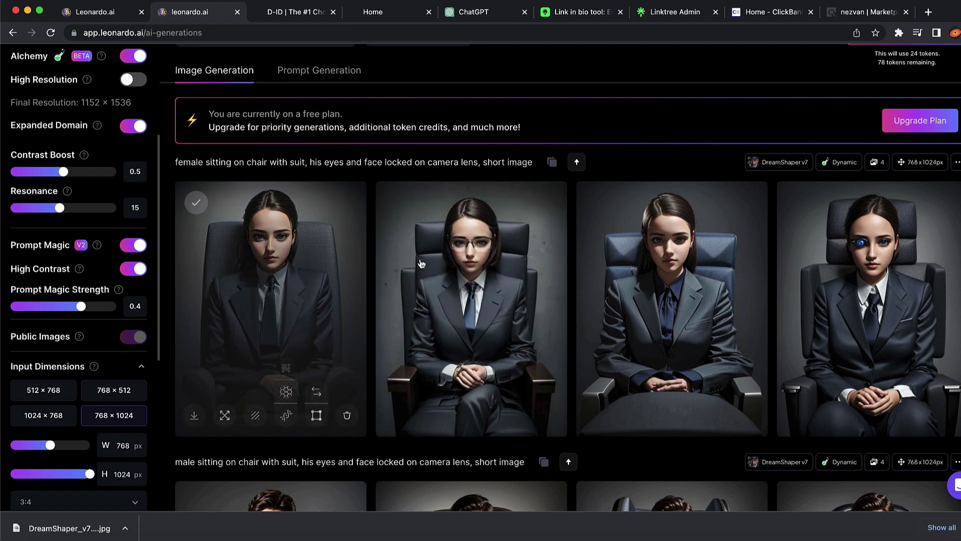
{"action": "mouse_move", "coordinate": [457, 275]}
{"action": "mouse_move", "coordinate": [912, 234]}
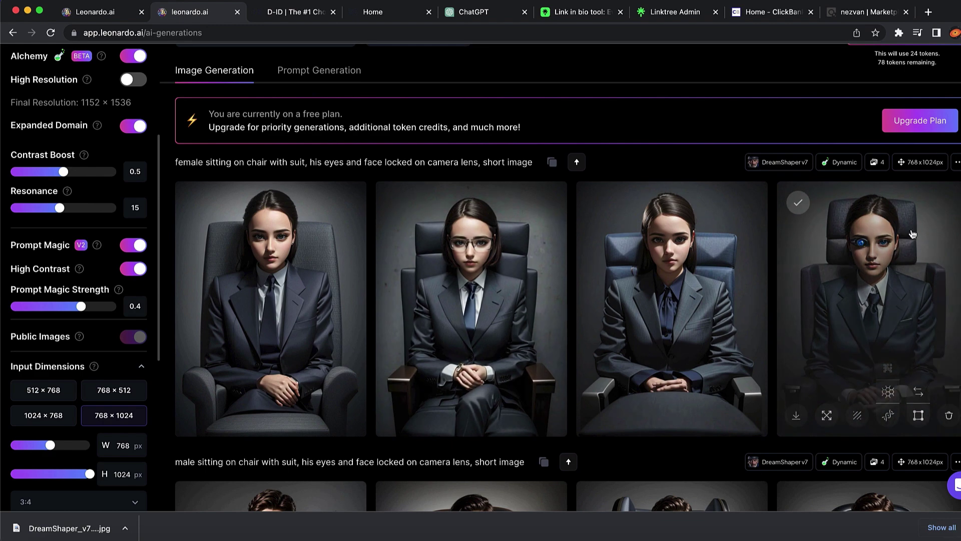
{"action": "scroll", "coordinate": [911, 238], "scroll_direction": "up", "scroll_amount": 5}
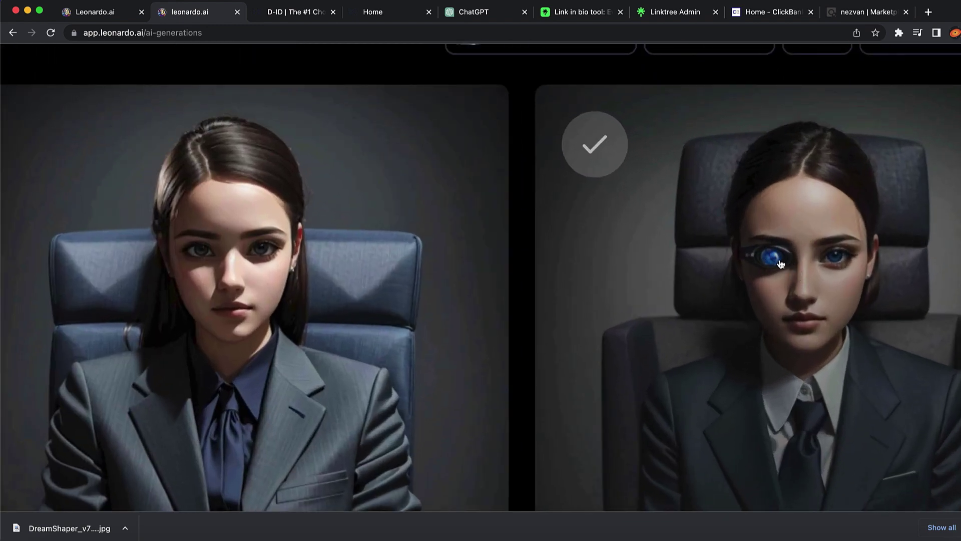
{"action": "scroll", "coordinate": [780, 263], "scroll_direction": "down", "scroll_amount": 5}
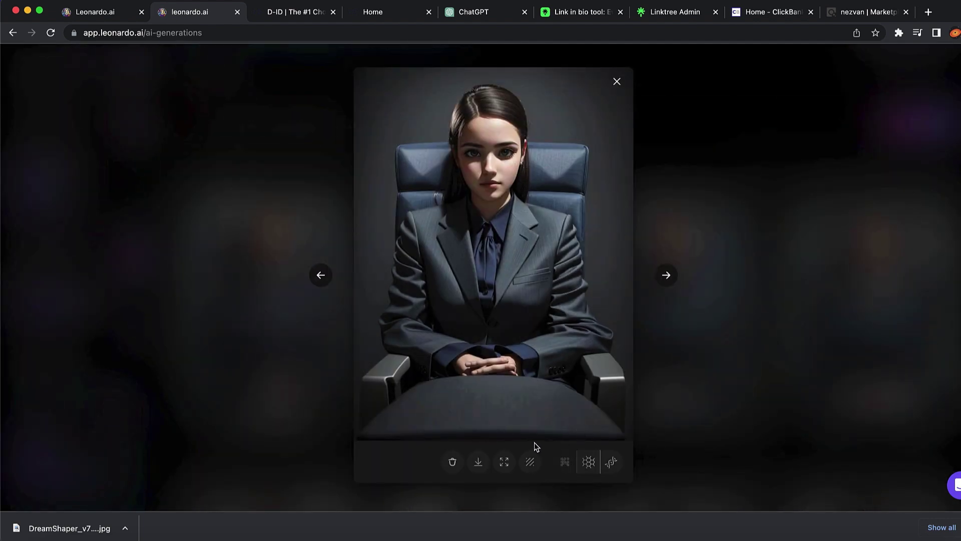
{"action": "left_click", "coordinate": [478, 461]}
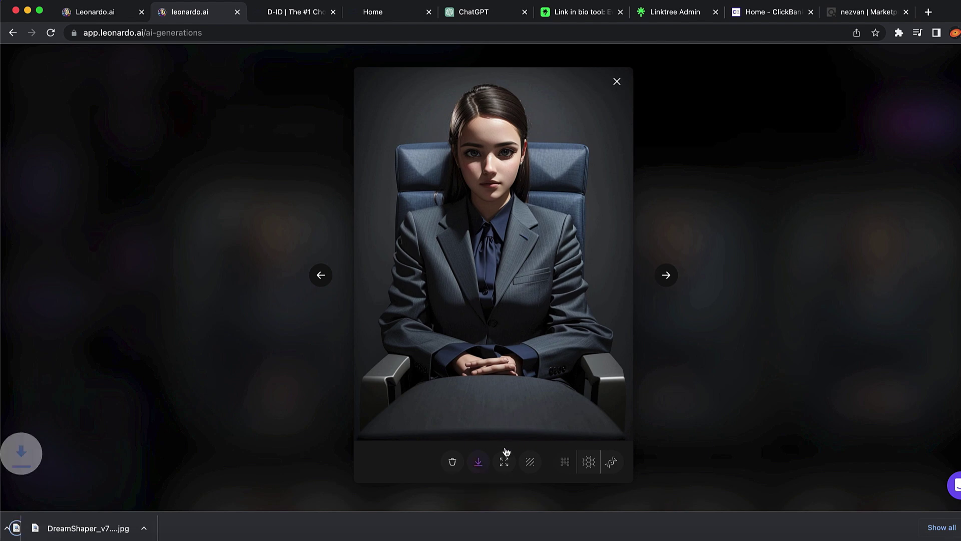
{"action": "left_click", "coordinate": [731, 265]}
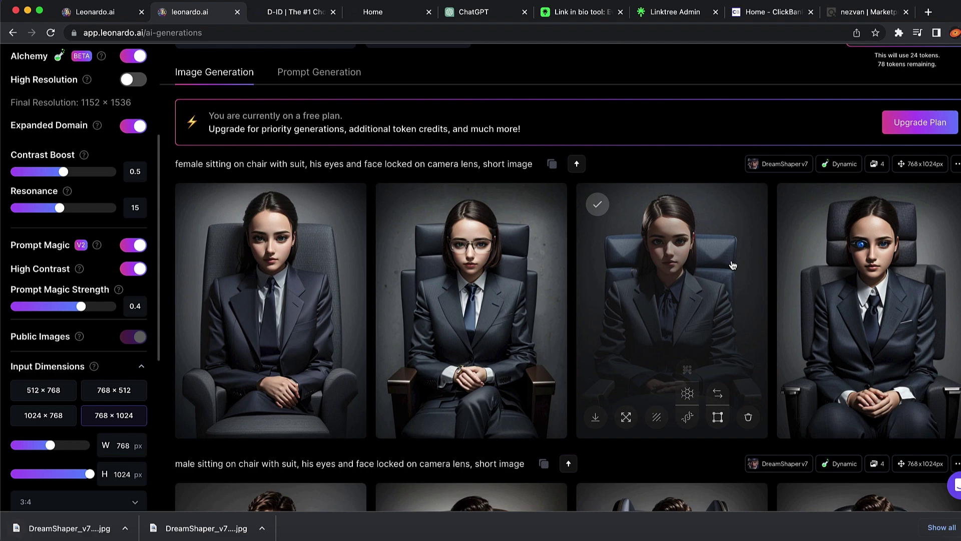
Switch to D-ID, open its studio and start creating a new video.
{"action": "left_click", "coordinate": [273, 15]}
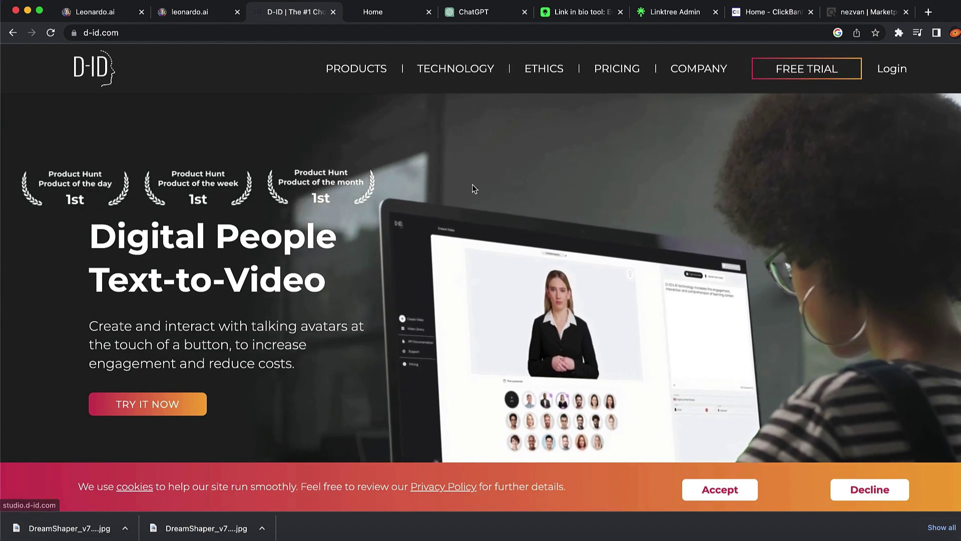
{"action": "left_click", "coordinate": [382, 9]}
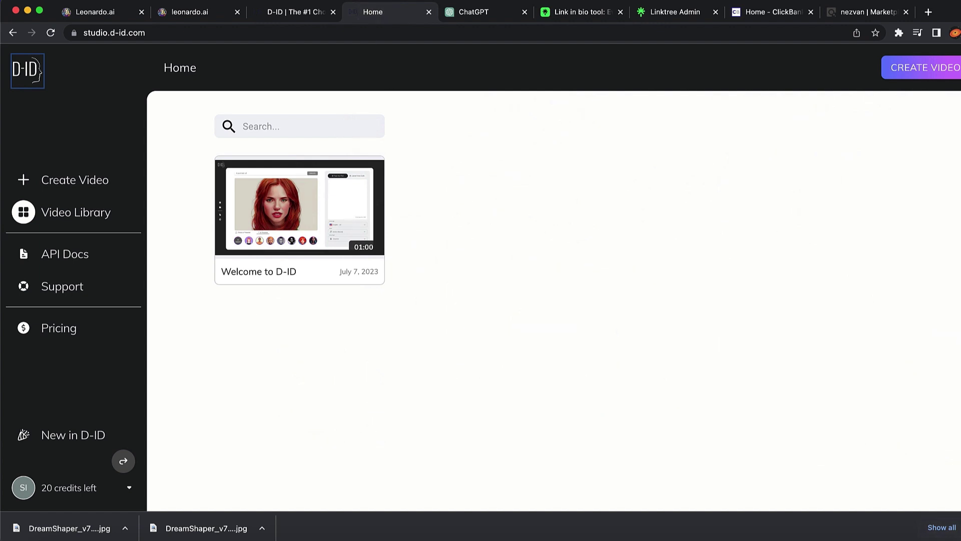
{"action": "left_click", "coordinate": [957, 527]}
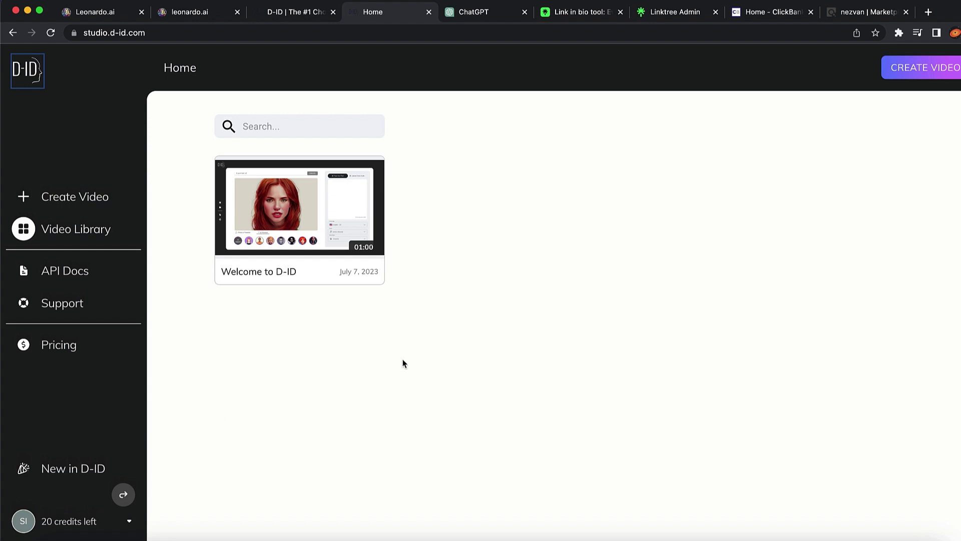
{"action": "left_click", "coordinate": [929, 68]}
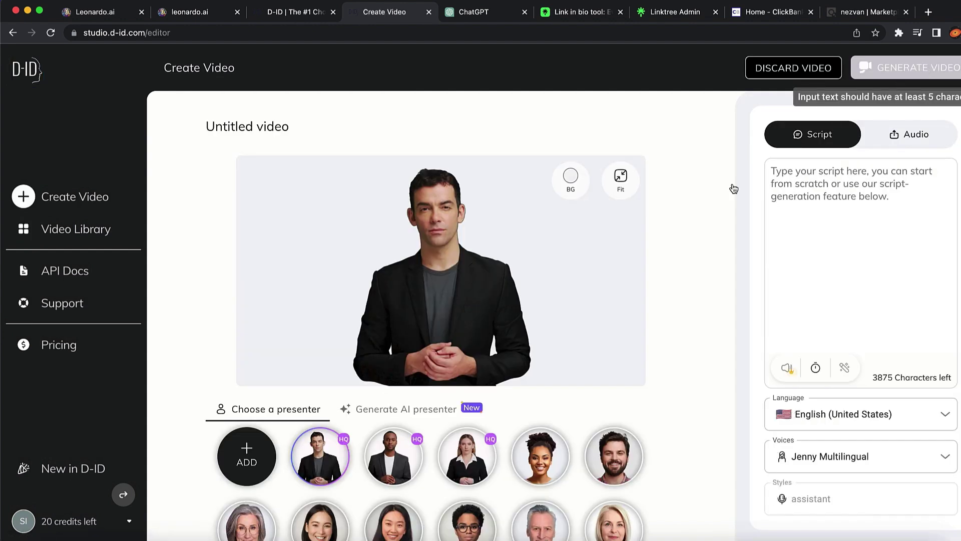
Browse the stock presenters and try out the smiling dark-haired man and the smiling long-haired woman.
{"action": "scroll", "coordinate": [428, 422], "scroll_direction": "down", "scroll_amount": 2}
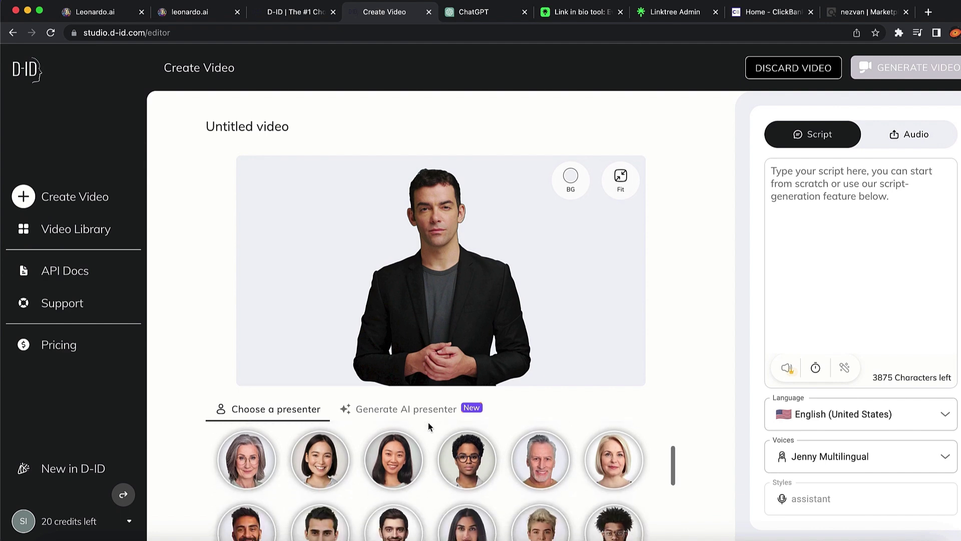
{"action": "scroll", "coordinate": [440, 445], "scroll_direction": "down", "scroll_amount": 2}
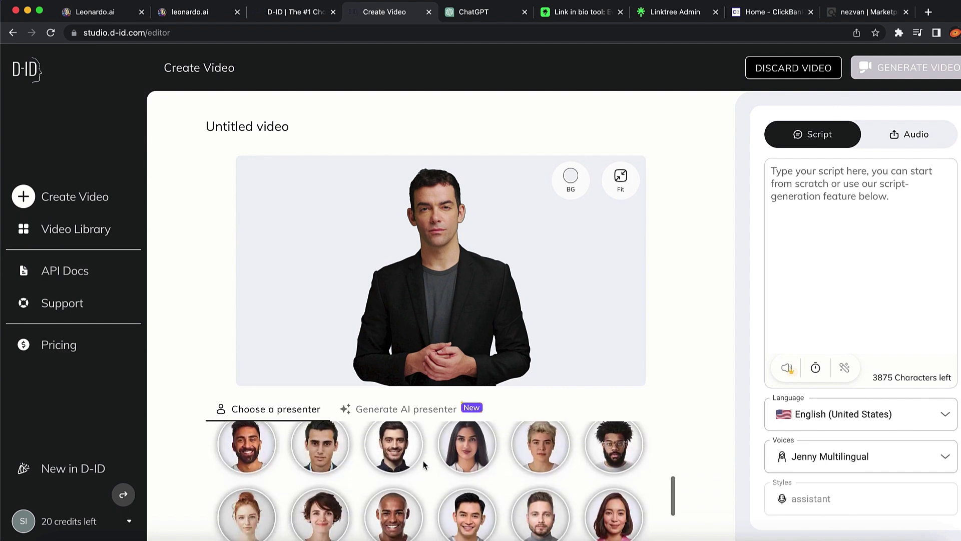
{"action": "left_click", "coordinate": [412, 447]}
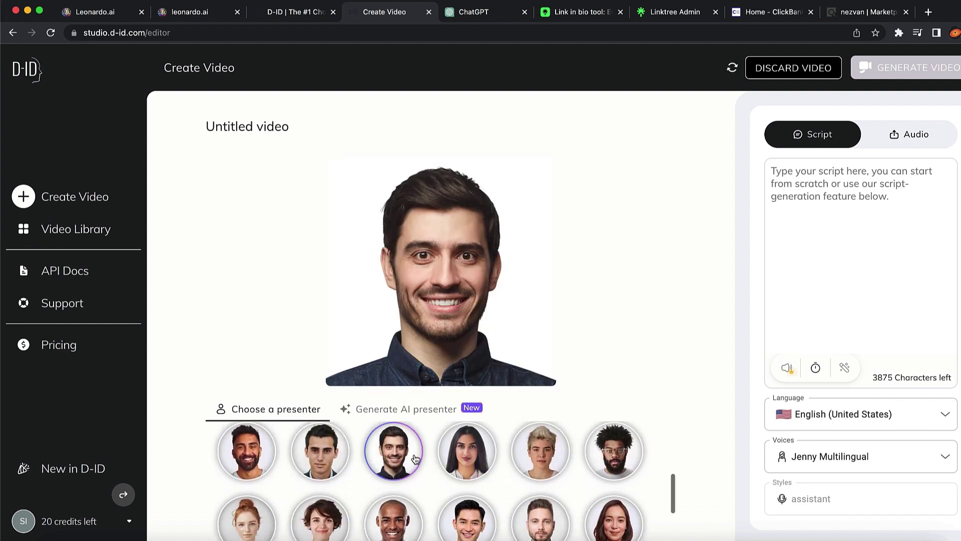
{"action": "scroll", "coordinate": [415, 458], "scroll_direction": "up", "scroll_amount": 2}
{"action": "left_click", "coordinate": [415, 458]}
{"action": "scroll", "coordinate": [415, 458], "scroll_direction": "up", "scroll_amount": 2}
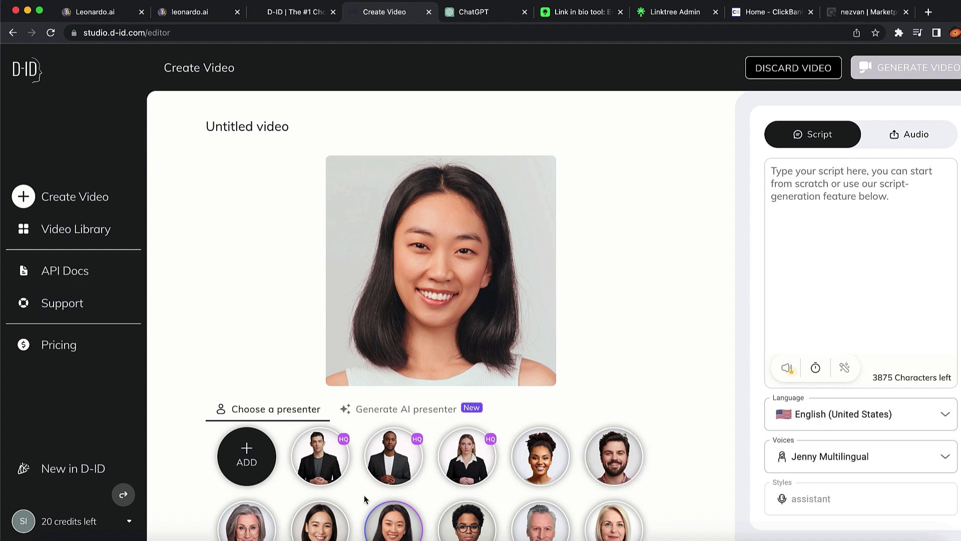
Add DreamShaper_v7_male_sitting_on_chair_with_suit_his_eyes_and_fa_2.jpg from the Downloads folder as the video's presenter.
{"action": "mouse_move", "coordinate": [246, 456]}
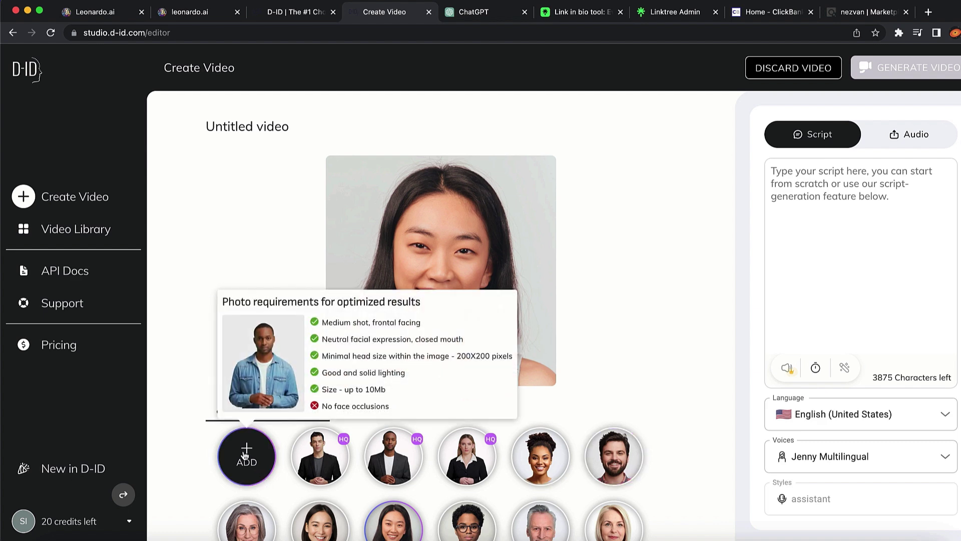
{"action": "left_click", "coordinate": [245, 454]}
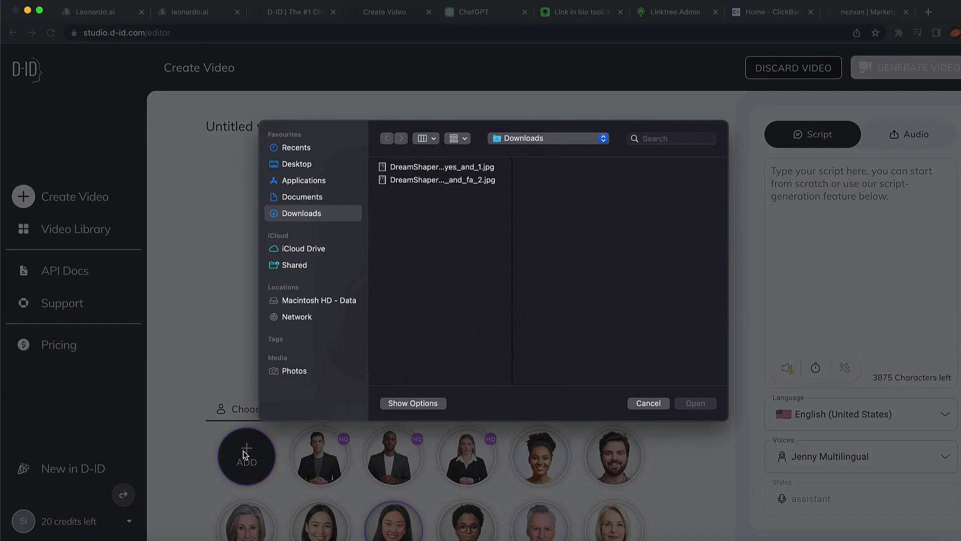
{"action": "left_click", "coordinate": [414, 184]}
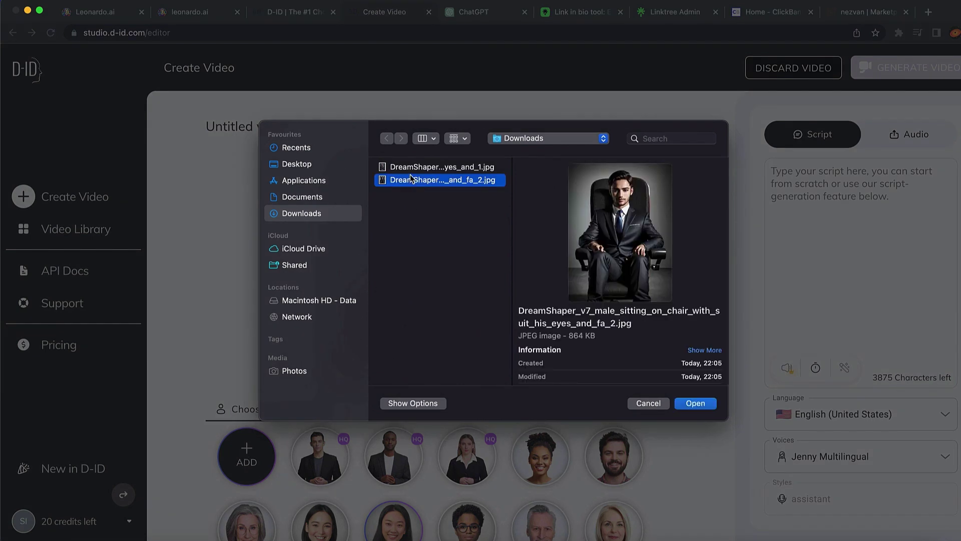
{"action": "left_click", "coordinate": [406, 168]}
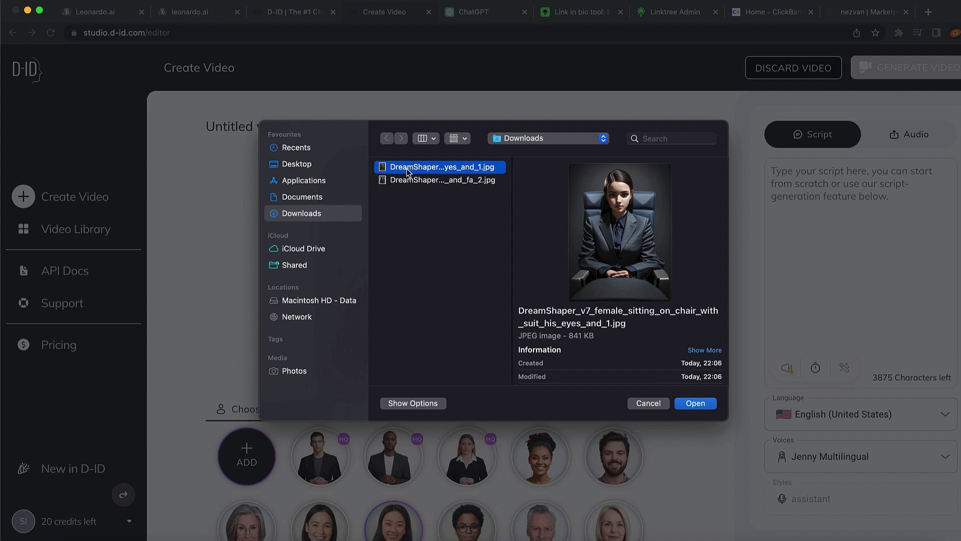
{"action": "left_click", "coordinate": [407, 182]}
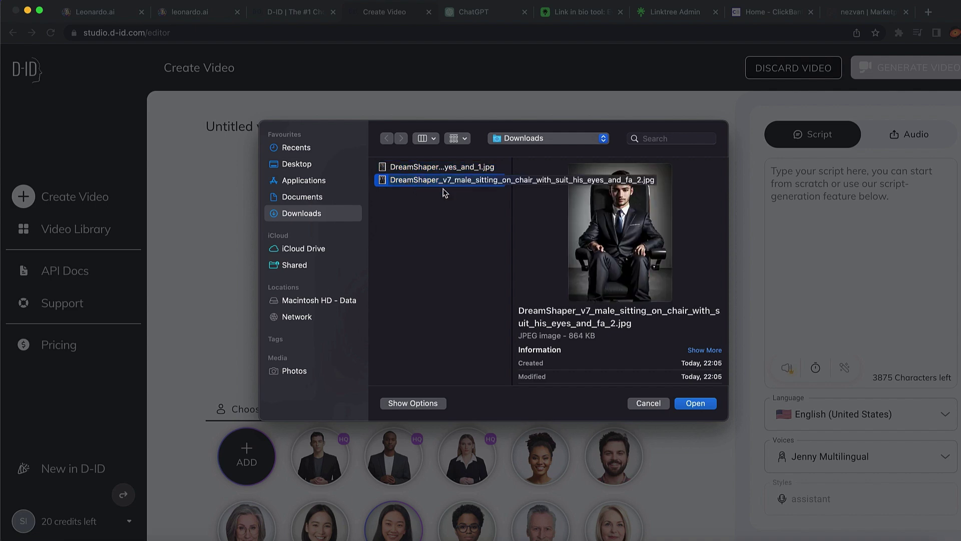
{"action": "left_click", "coordinate": [696, 405]}
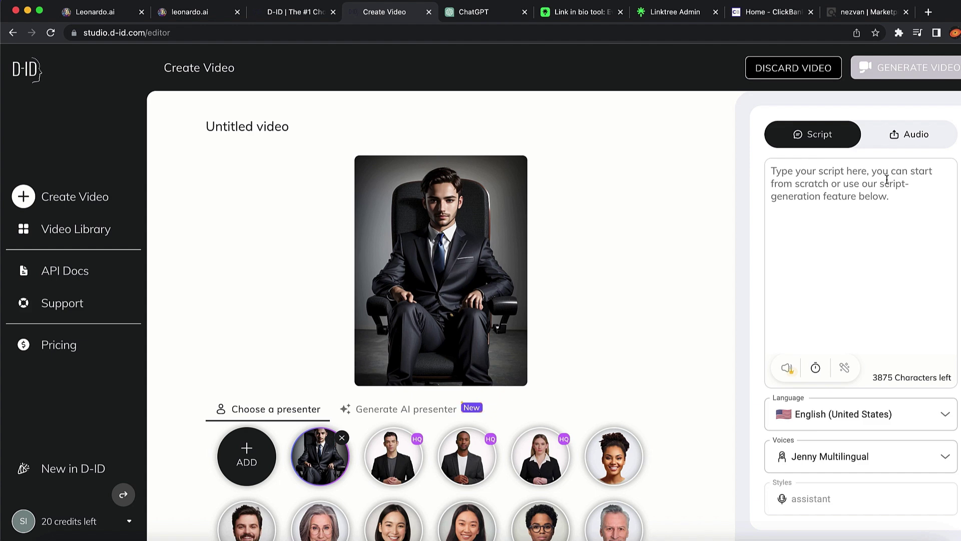
Switch to ChatGPT and submit the prompt "create short motivational speech in 40 sentences about happy life".
{"action": "left_click", "coordinate": [482, 16]}
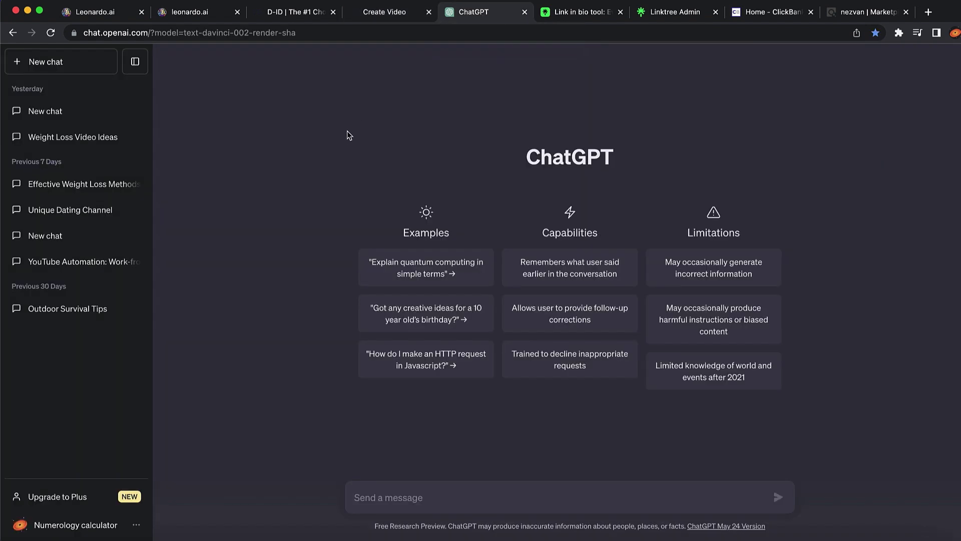
{"action": "left_click", "coordinate": [368, 496]}
{"action": "type", "text": "c"}
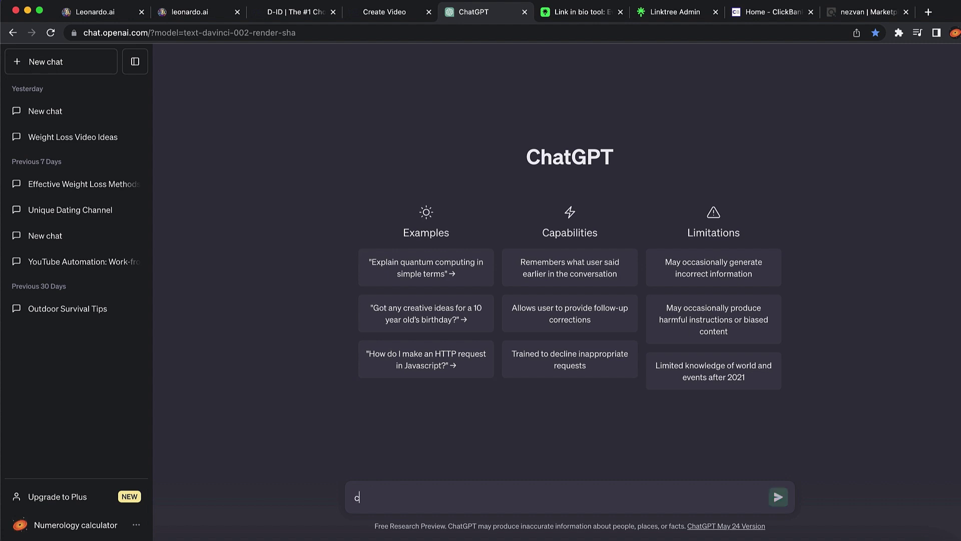
{"action": "type", "text": "reate sh"}
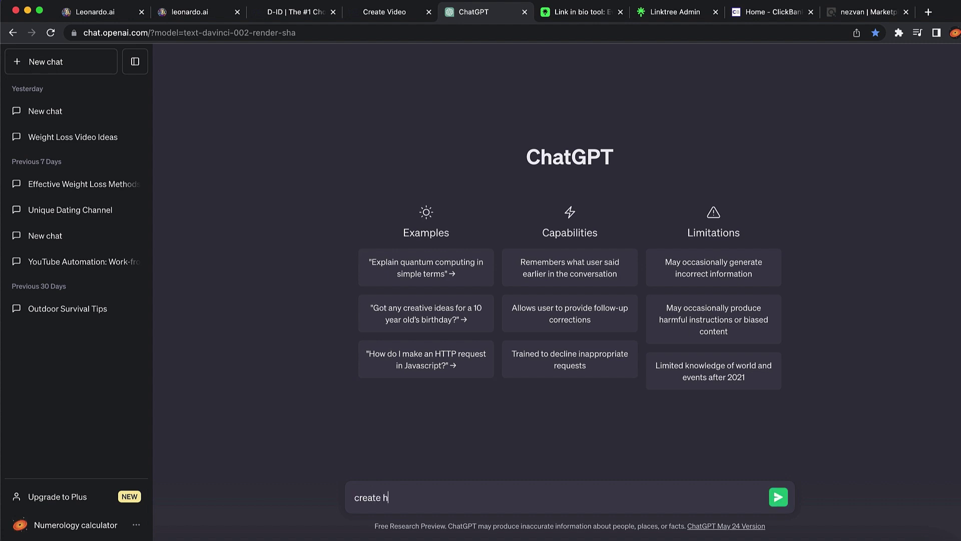
{"action": "key", "text": "BackSpace"}
{"action": "type", "text": "short speech"}
{"action": "left_click", "coordinate": [407, 497]}
{"action": "type", "text": "motivational speech in 40 sentences about happy life"}
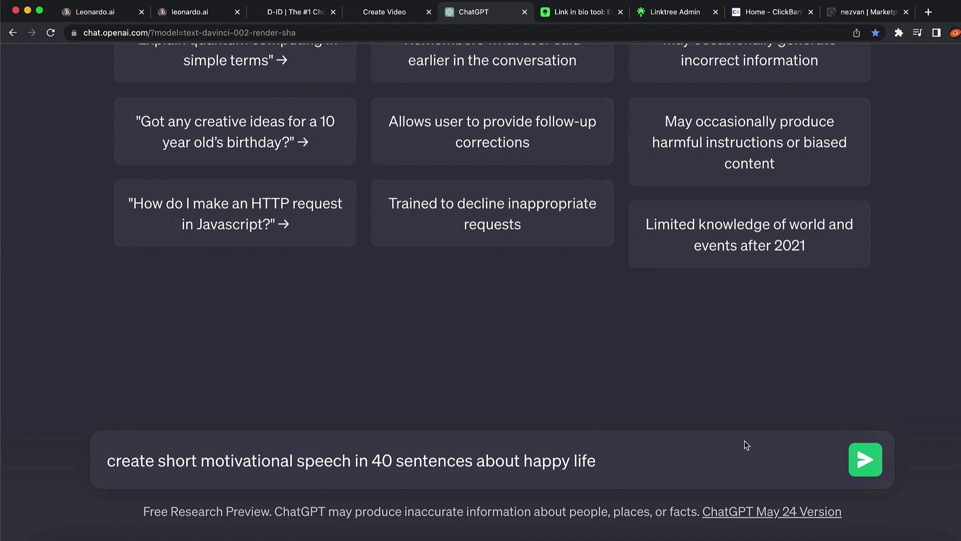
{"action": "key", "text": "super+minus"}
{"action": "key", "text": "super+minus"}
{"action": "key", "text": "super+minus"}
{"action": "key", "text": "super+minus"}
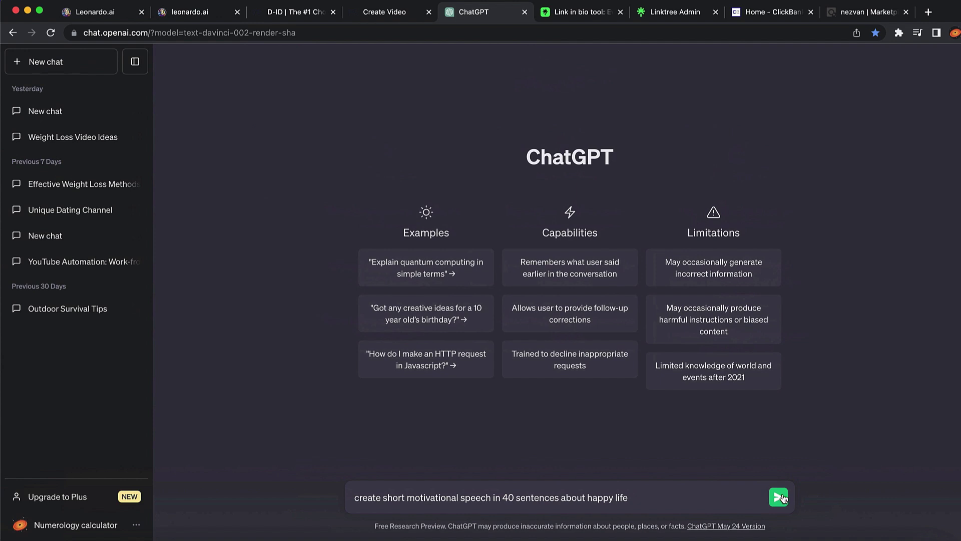
{"action": "left_click", "coordinate": [780, 497]}
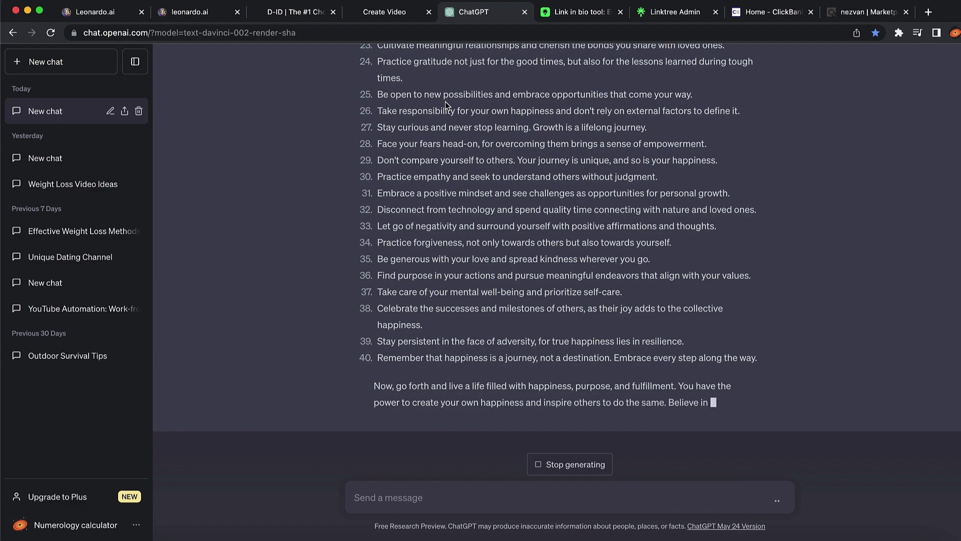
Read through the generated speech and compare it with the prompt's wording "40 sentences about happy life".
{"action": "scroll", "coordinate": [455, 126], "scroll_direction": "up", "scroll_amount": 5}
{"action": "scroll", "coordinate": [440, 250], "scroll_direction": "down", "scroll_amount": 4}
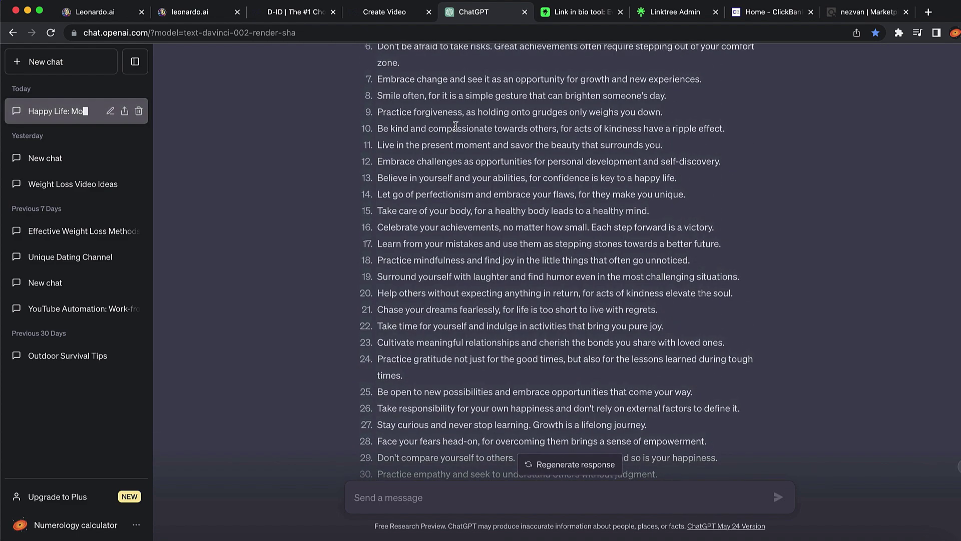
{"action": "scroll", "coordinate": [427, 393], "scroll_direction": "up", "scroll_amount": 10}
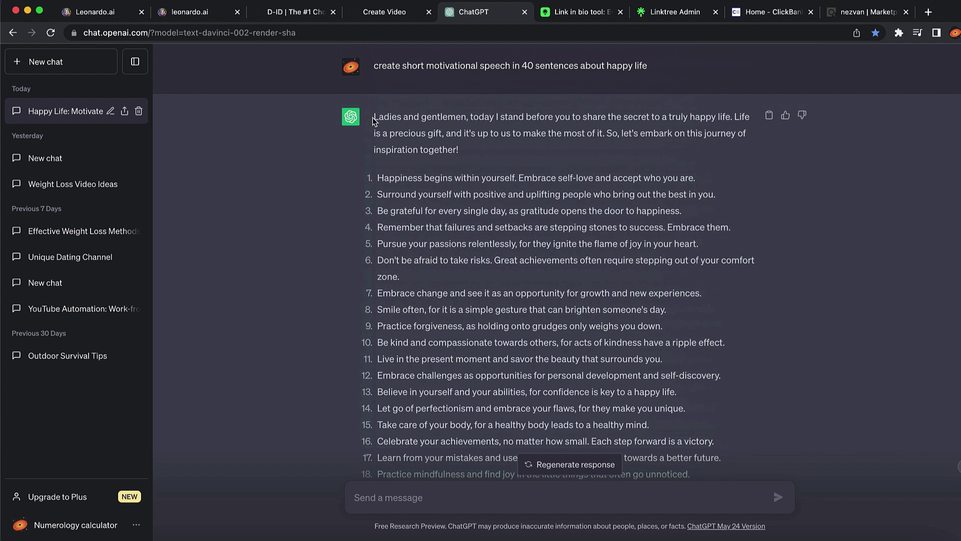
{"action": "left_click_drag", "start_coordinate": [373, 121], "coordinate": [704, 249]}
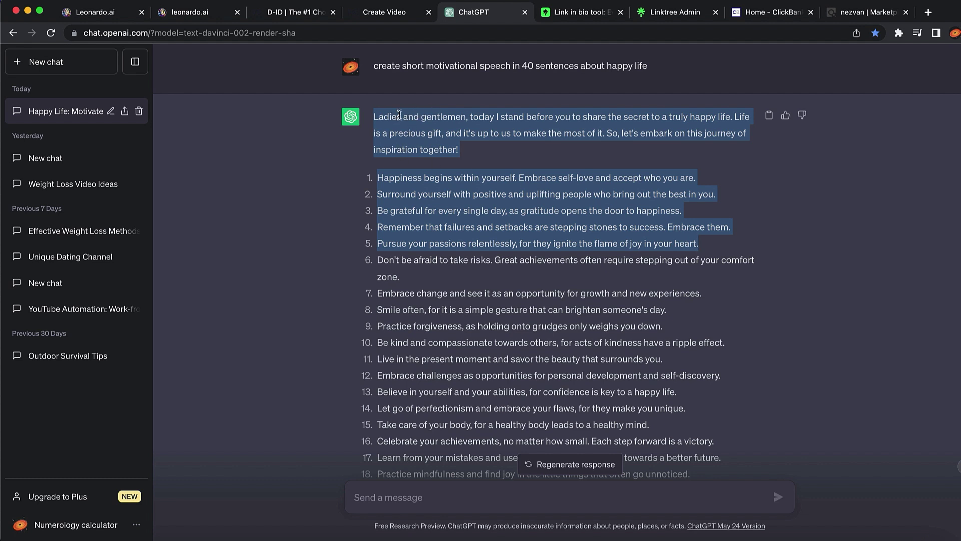
{"action": "left_click", "coordinate": [621, 126]}
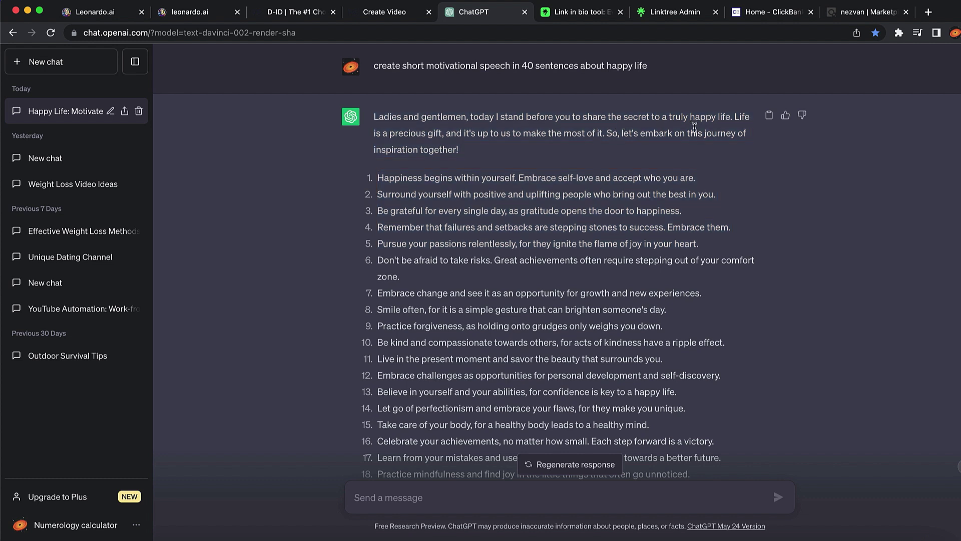
{"action": "scroll", "coordinate": [388, 278], "scroll_direction": "down", "scroll_amount": 6}
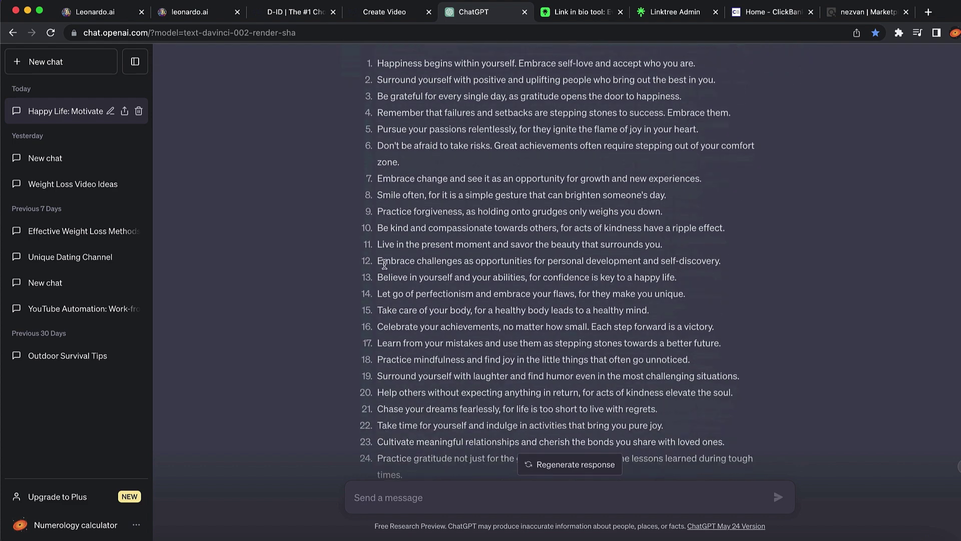
{"action": "scroll", "coordinate": [386, 270], "scroll_direction": "up", "scroll_amount": 6}
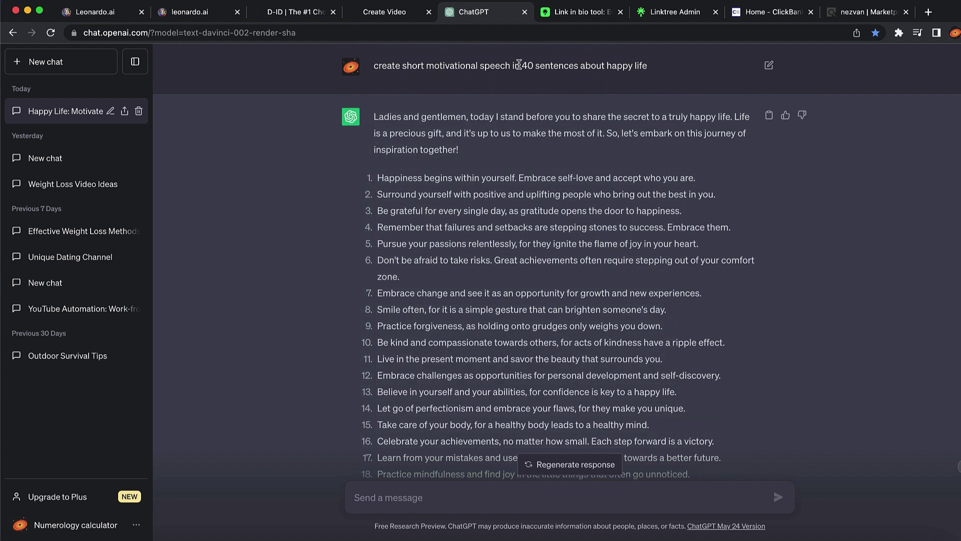
{"action": "double_click", "coordinate": [523, 65]}
{"action": "left_click_drag", "start_coordinate": [523, 65], "coordinate": [645, 64]}
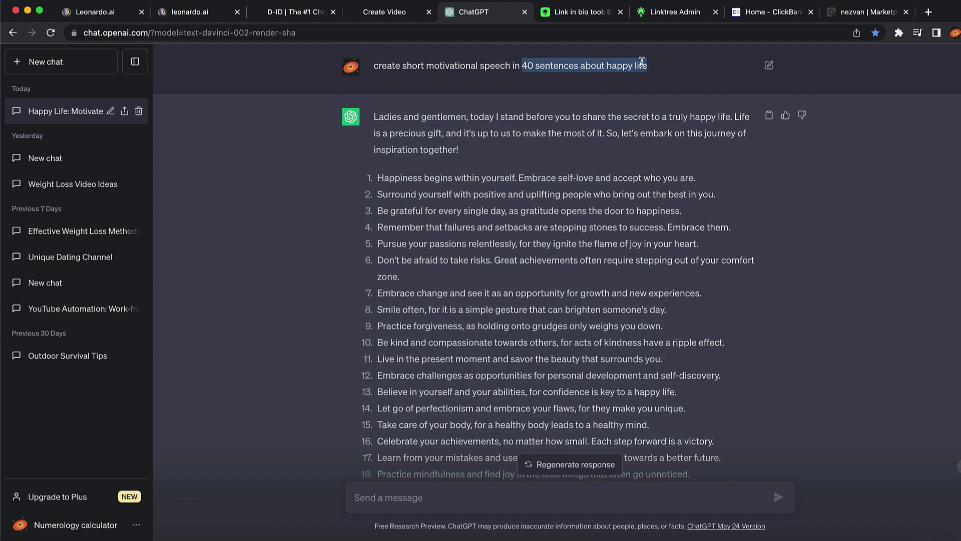
Switch to D-ID and paste the ChatGPT speech, from the introduction through the fifth sentence, into the video script.
{"action": "left_click", "coordinate": [646, 63]}
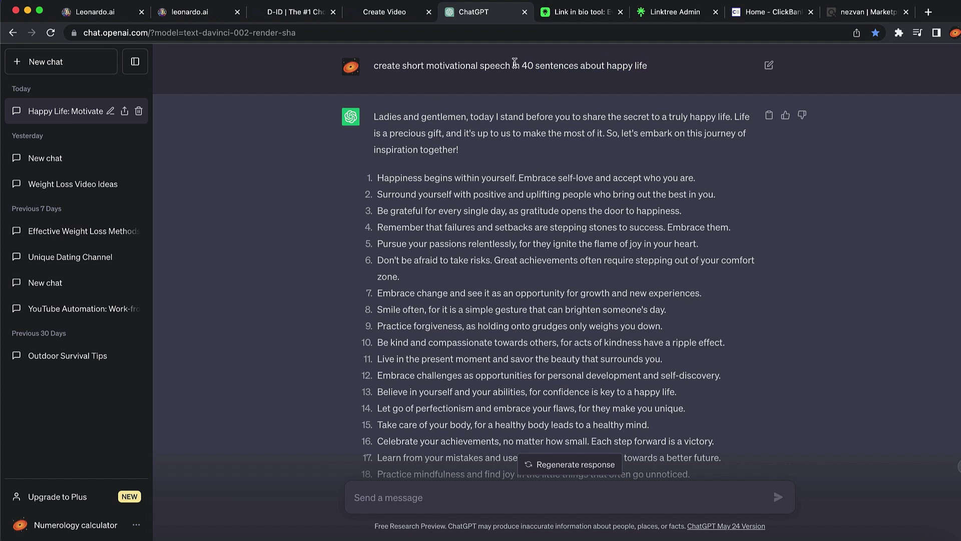
{"action": "left_click_drag", "start_coordinate": [520, 65], "coordinate": [583, 63]}
{"action": "left_click", "coordinate": [581, 60]}
{"action": "left_click", "coordinate": [368, 10]}
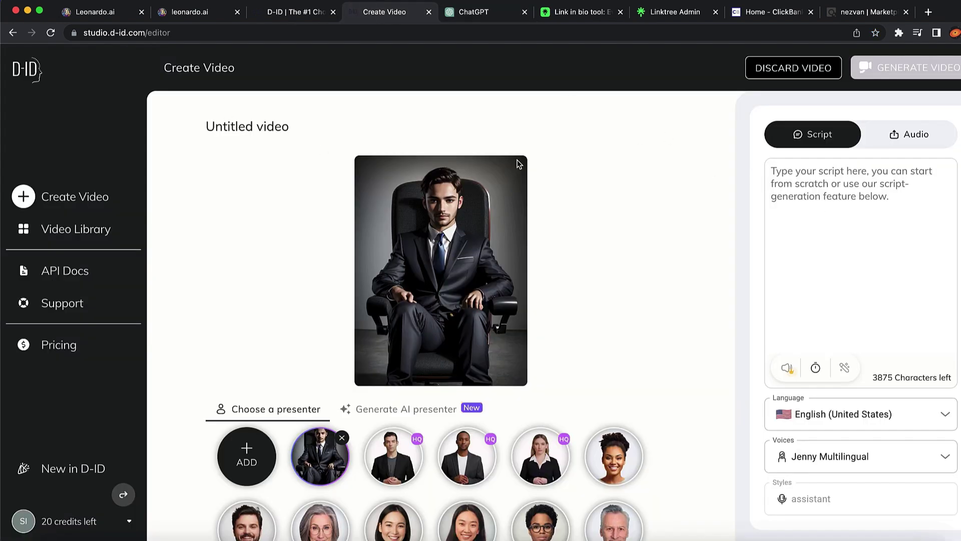
{"action": "left_click", "coordinate": [792, 199]}
{"action": "key", "text": "super+v"}
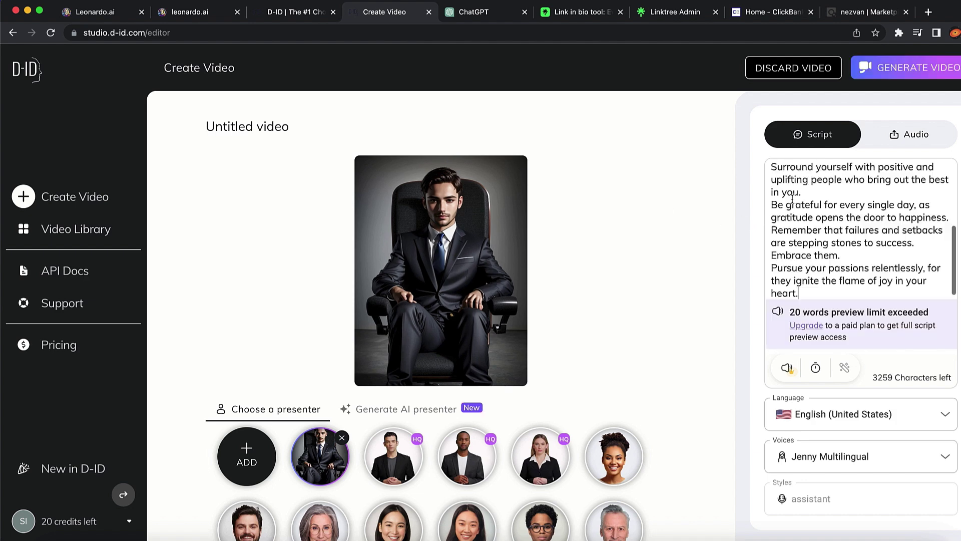
Delete the speech sentences after the introduction so the script ends at "let's embark on this journey of inspiration together!".
{"action": "scroll", "coordinate": [792, 198], "scroll_direction": "up", "scroll_amount": 1}
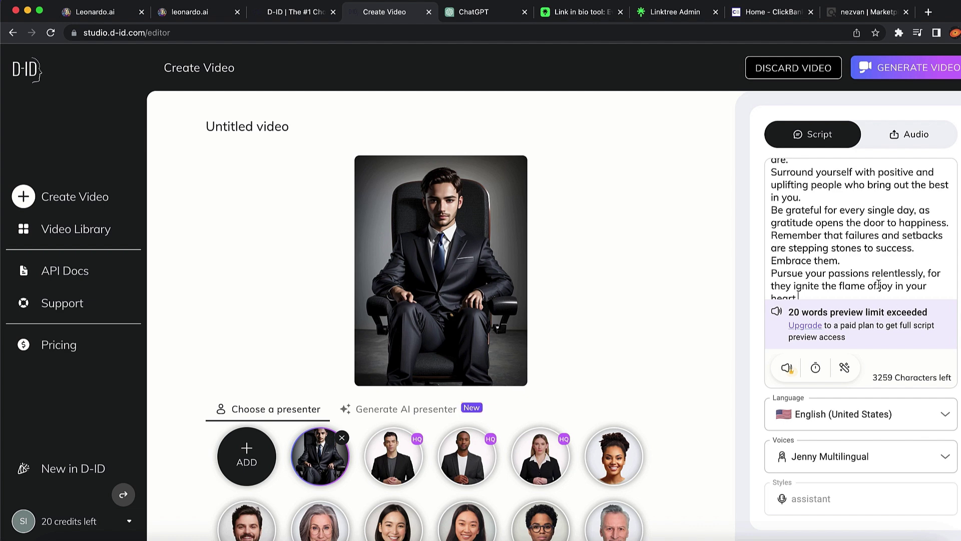
{"action": "scroll", "coordinate": [878, 284], "scroll_direction": "down", "scroll_amount": 1}
{"action": "scroll", "coordinate": [879, 284], "scroll_direction": "up", "scroll_amount": 5}
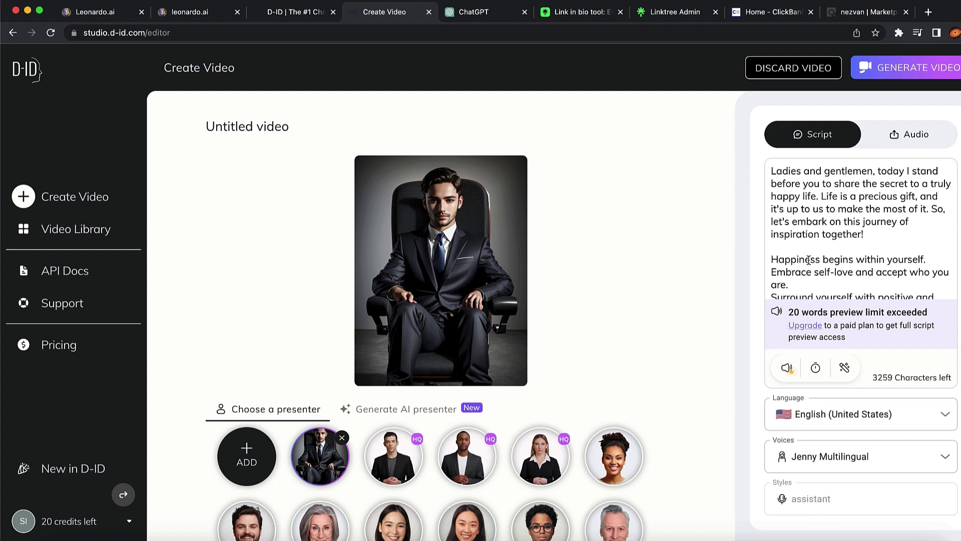
{"action": "scroll", "coordinate": [801, 250], "scroll_direction": "down", "scroll_amount": 5}
{"action": "left_click_drag", "start_coordinate": [771, 199], "coordinate": [830, 287]}
{"action": "key", "text": "BackSpace"}
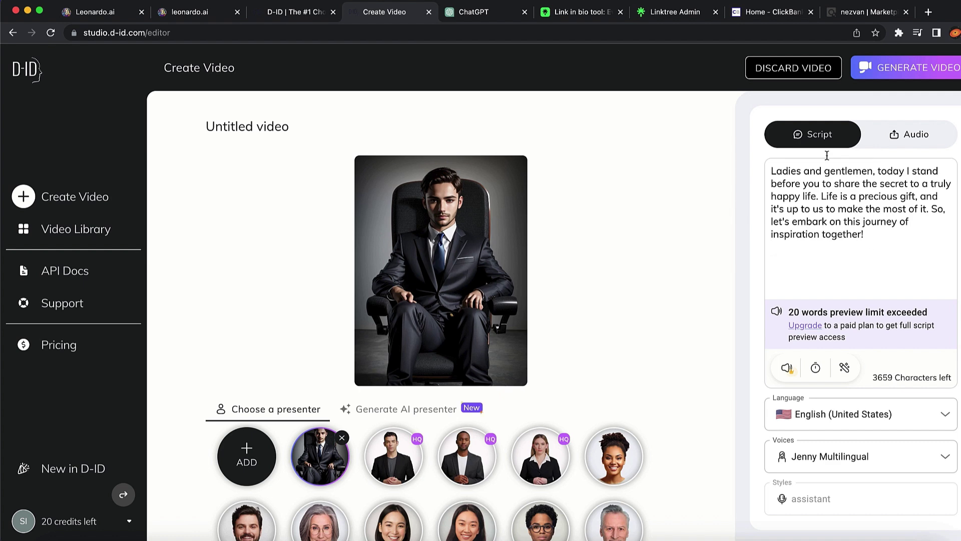
{"action": "left_click_drag", "start_coordinate": [873, 233], "coordinate": [770, 164]}
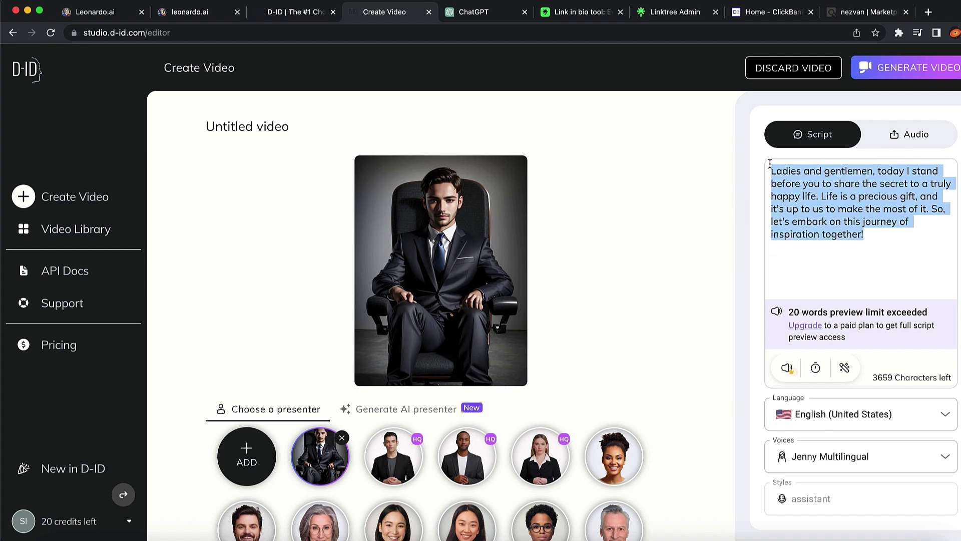
{"action": "left_click", "coordinate": [853, 285]}
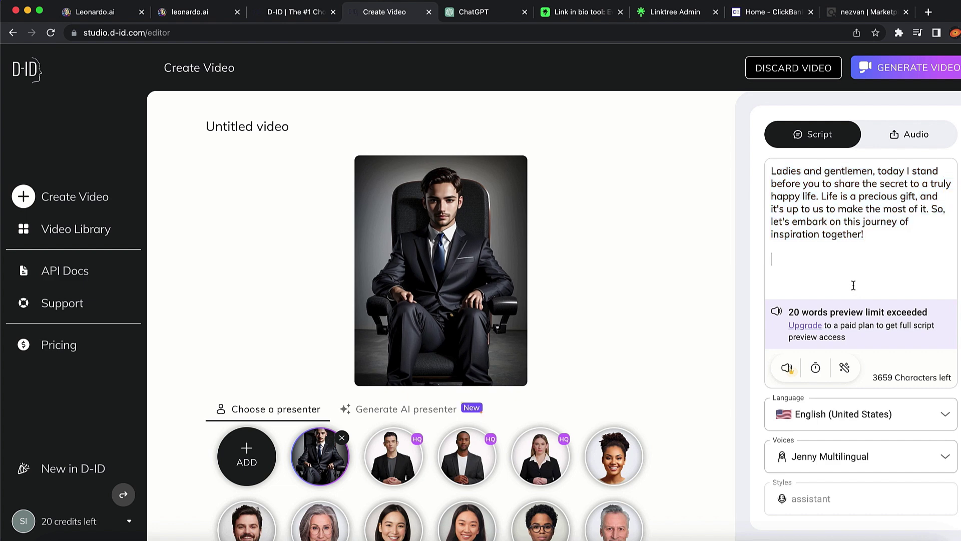
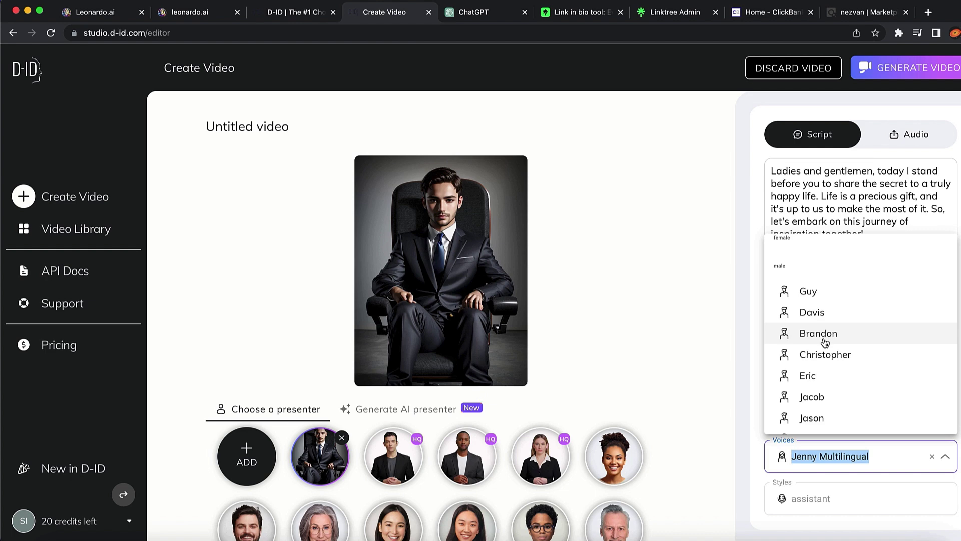
Set the presenter's language to English (United Kingdom) and choose the male voice Ryan.
{"action": "left_click", "coordinate": [824, 338]}
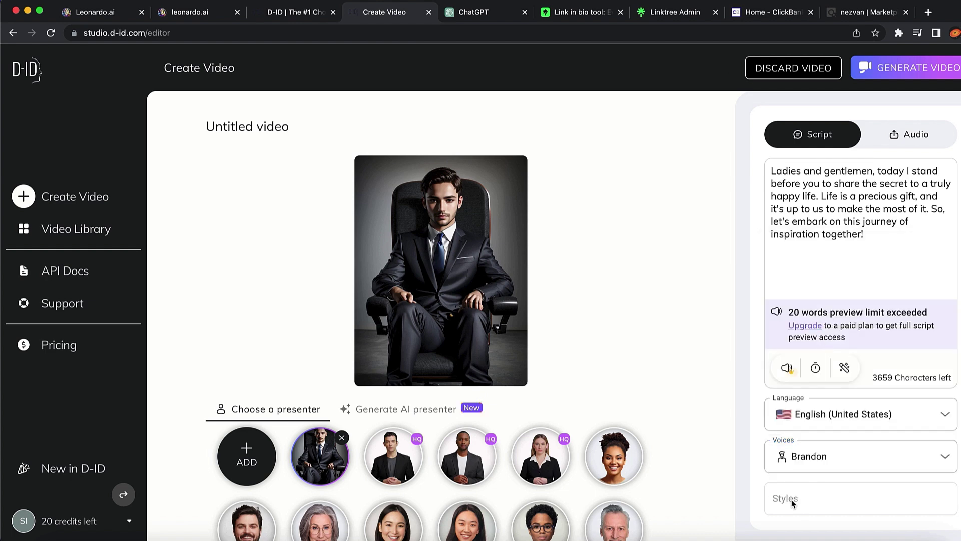
{"action": "left_click", "coordinate": [832, 420]}
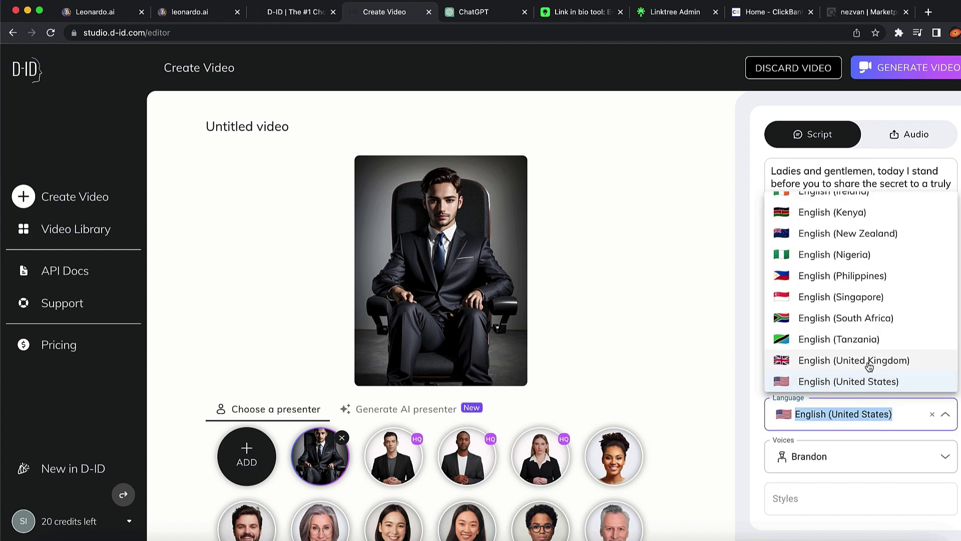
{"action": "left_click", "coordinate": [840, 366]}
{"action": "left_click", "coordinate": [828, 454]}
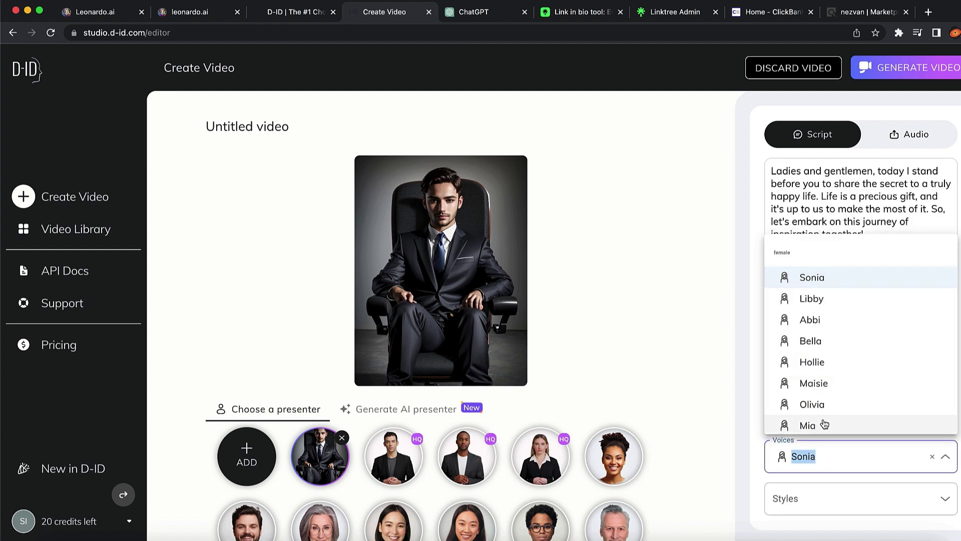
{"action": "scroll", "coordinate": [824, 420], "scroll_direction": "down", "scroll_amount": 4}
{"action": "scroll", "coordinate": [824, 356], "scroll_direction": "up", "scroll_amount": 1}
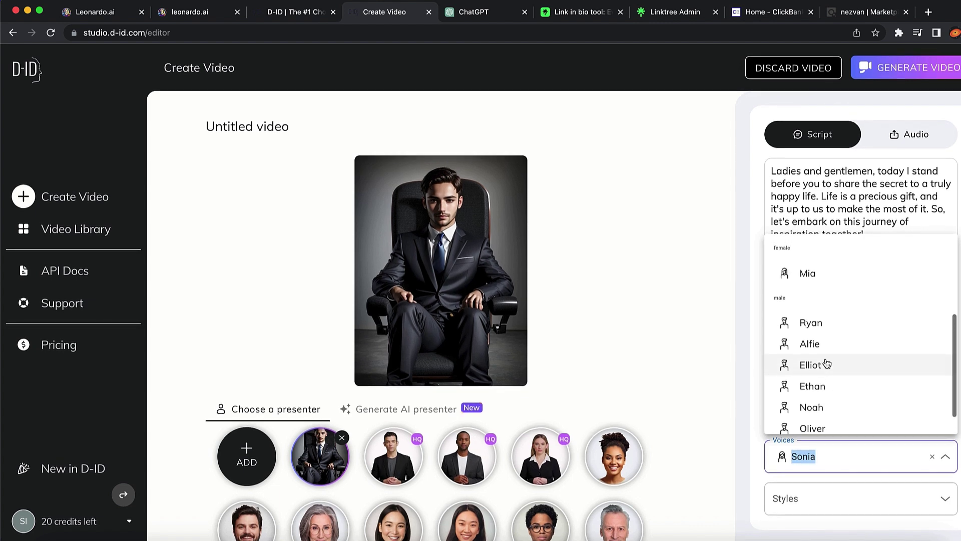
{"action": "left_click", "coordinate": [818, 324]}
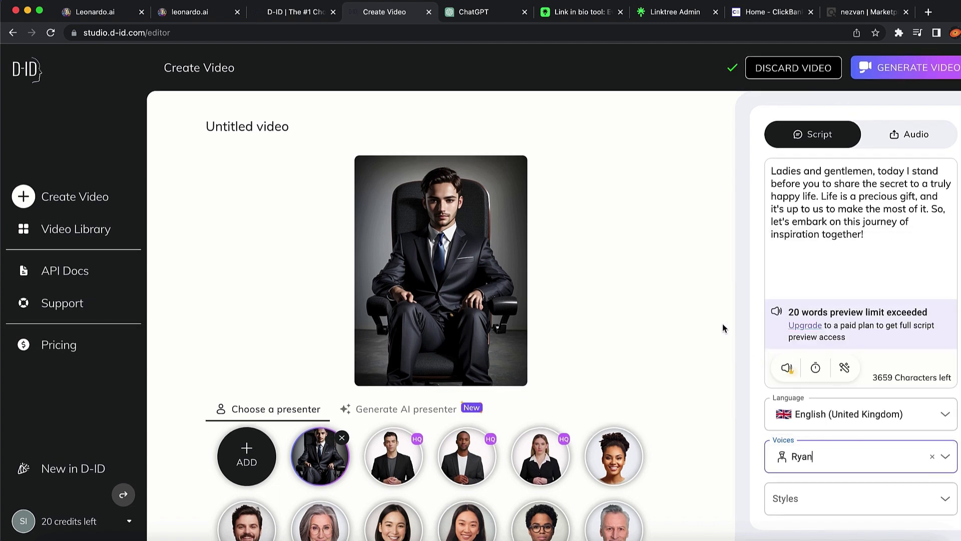
{"action": "left_click", "coordinate": [746, 300]}
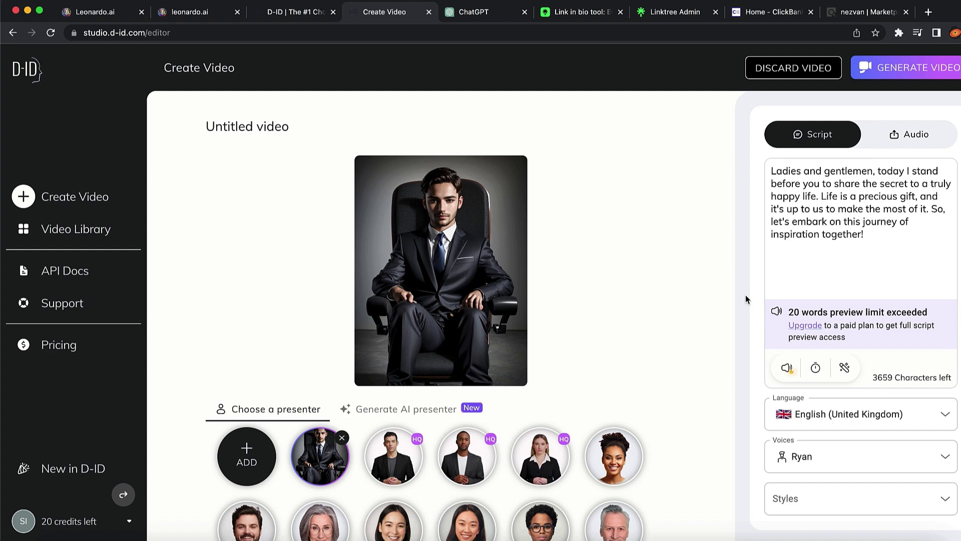
Generate the talking presenter video from the seated man in the suit.
{"action": "left_click", "coordinate": [915, 70]}
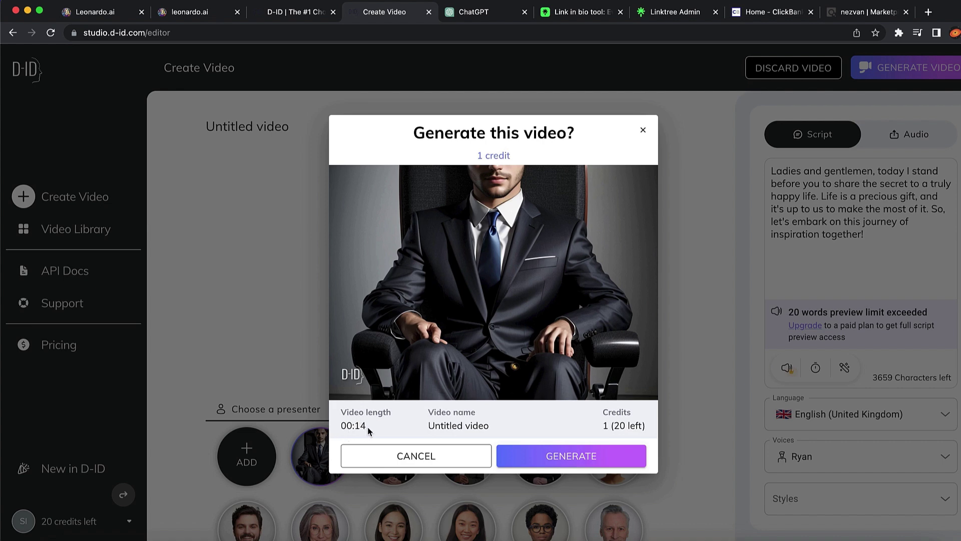
{"action": "left_click", "coordinate": [589, 455]}
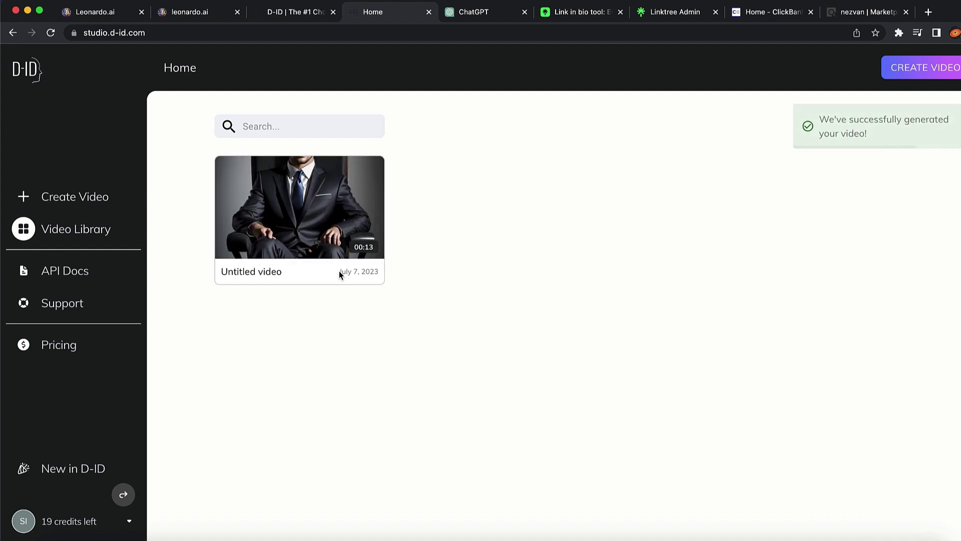
Play the generated video from the video library at a raised volume and download it.
{"action": "mouse_move", "coordinate": [329, 214]}
{"action": "left_click", "coordinate": [299, 208]}
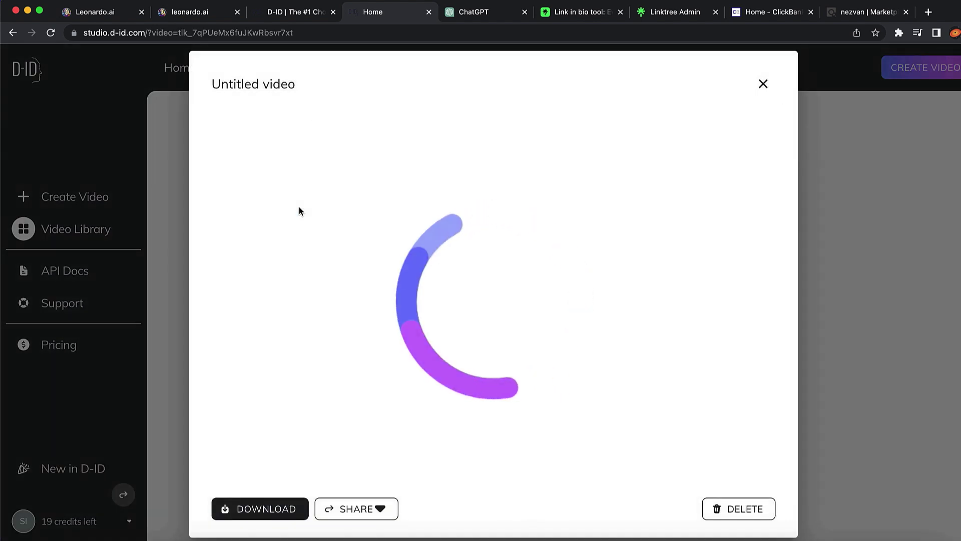
{"action": "key", "text": "XF86AudioRaiseVolume"}
{"action": "key", "text": "XF86AudioRaiseVolume"}
{"action": "key", "text": "XF86AudioRaiseVolume"}
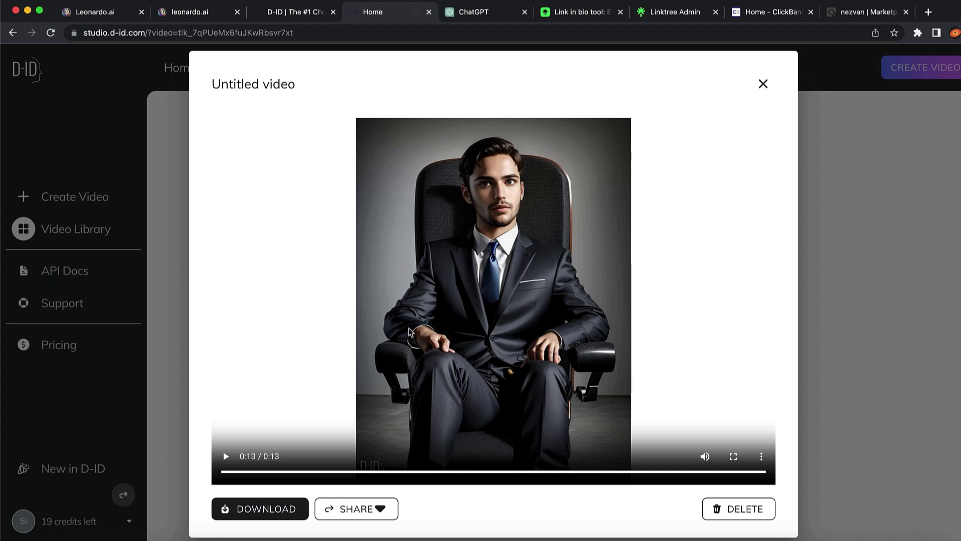
{"action": "left_click", "coordinate": [238, 514]}
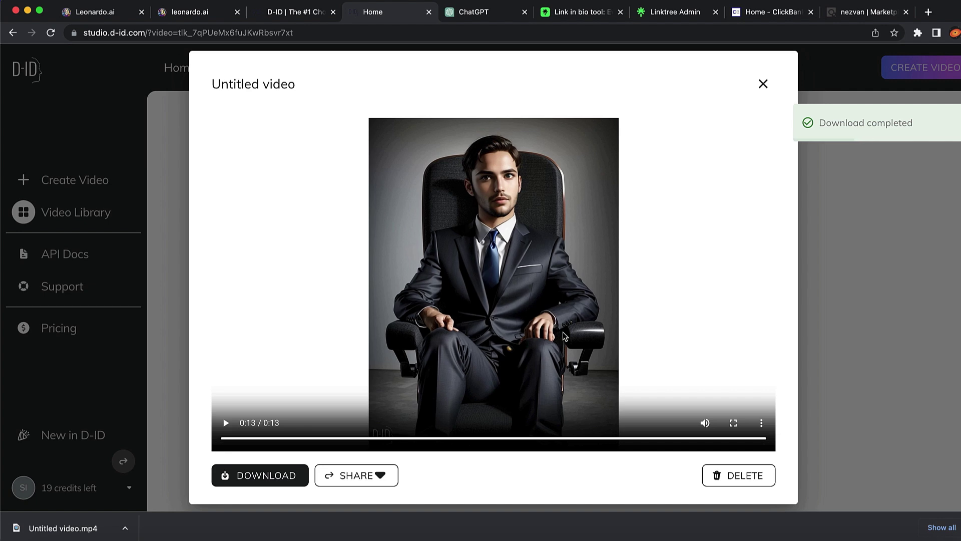
{"action": "left_click", "coordinate": [763, 84]}
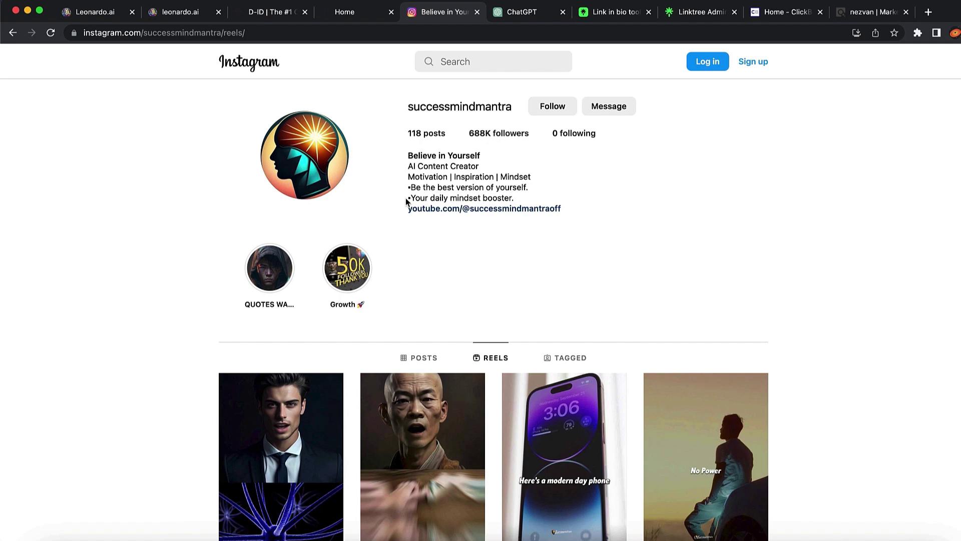
Browse the reels on the successmindmantra Instagram profile to study their characters, titles and view counts.
{"action": "scroll", "coordinate": [486, 180], "scroll_direction": "down", "scroll_amount": 6}
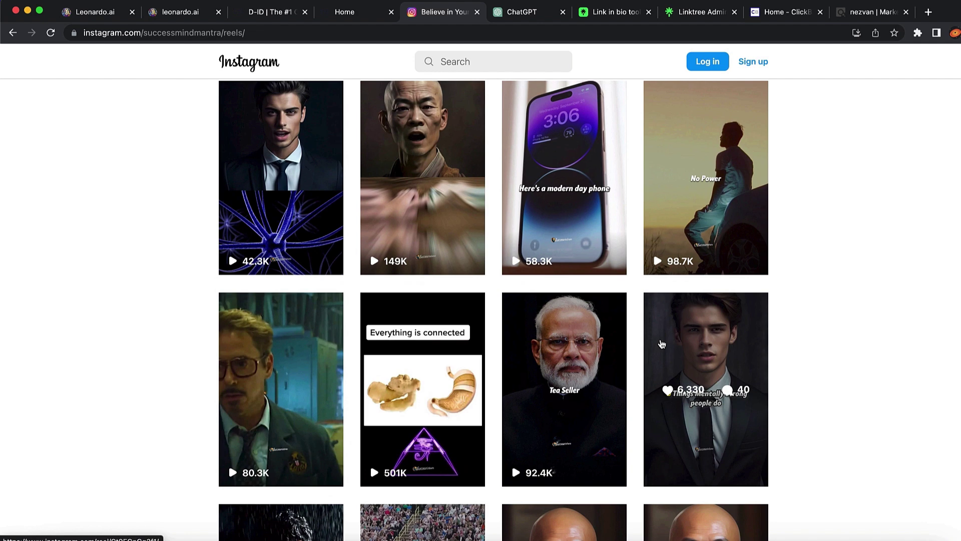
{"action": "scroll", "coordinate": [662, 344], "scroll_direction": "down", "scroll_amount": 5}
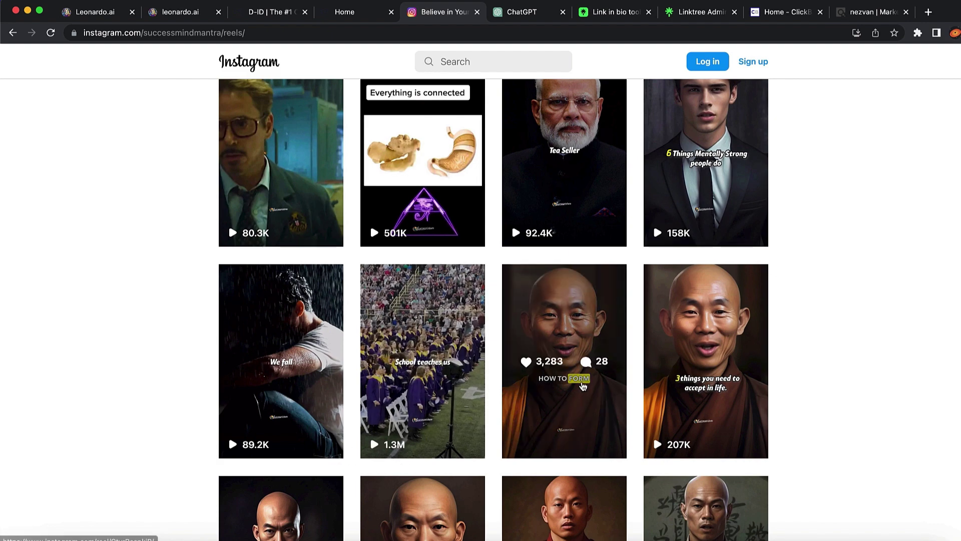
{"action": "scroll", "coordinate": [583, 386], "scroll_direction": "down", "scroll_amount": 5}
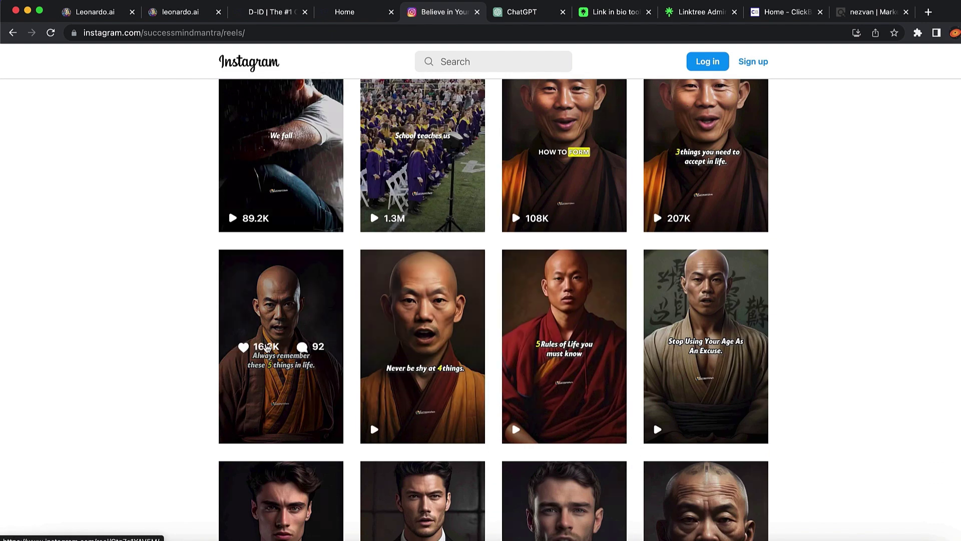
{"action": "scroll", "coordinate": [267, 348], "scroll_direction": "down", "scroll_amount": 9}
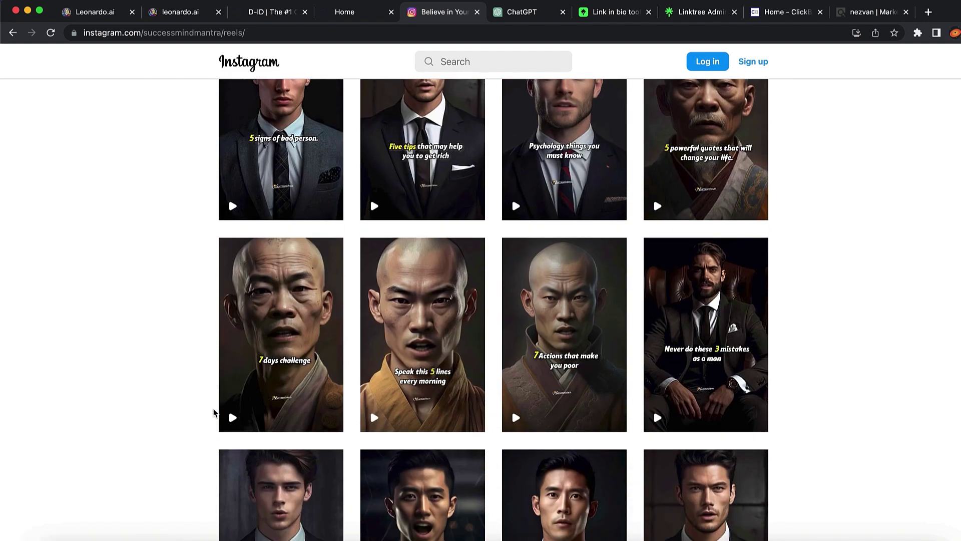
{"action": "scroll", "coordinate": [215, 412], "scroll_direction": "down", "scroll_amount": 6}
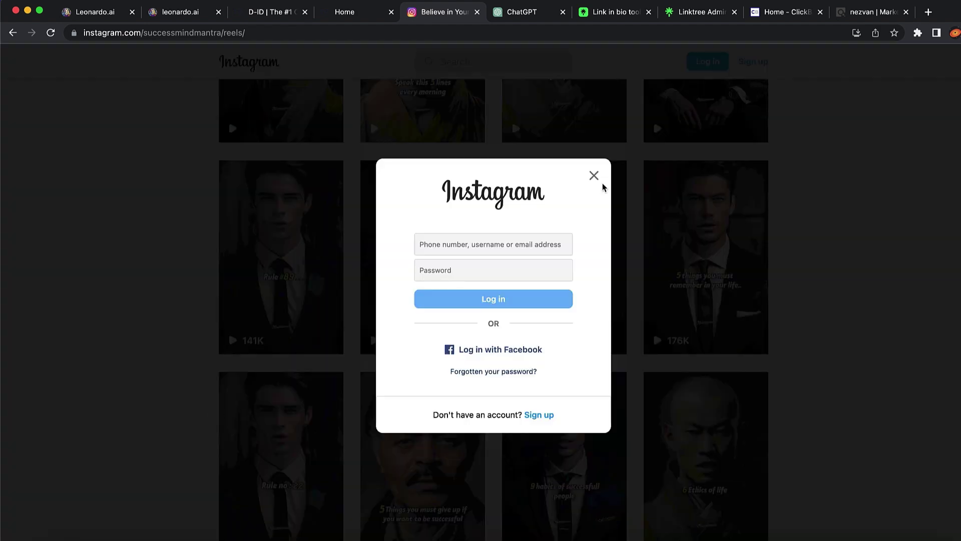
{"action": "left_click", "coordinate": [594, 176]}
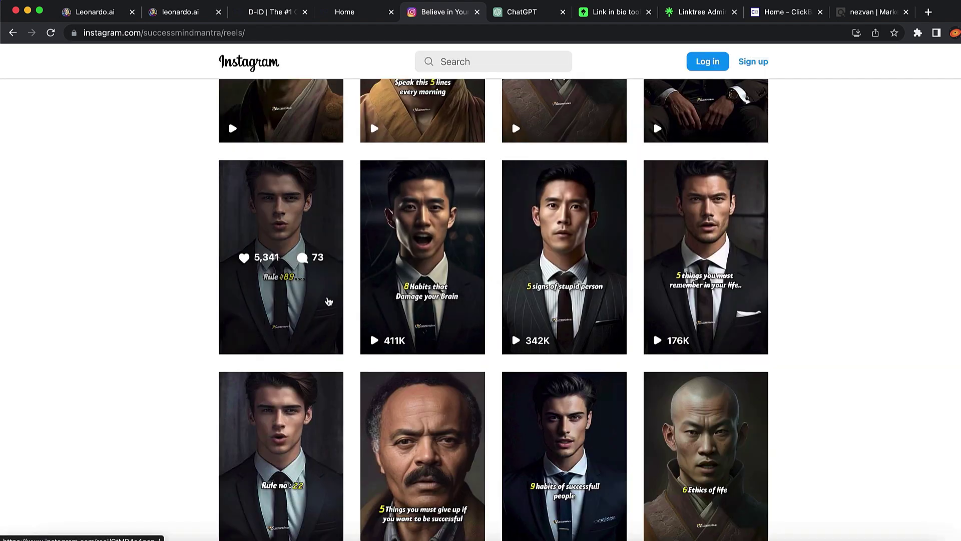
{"action": "scroll", "coordinate": [576, 282], "scroll_direction": "up", "scroll_amount": 5}
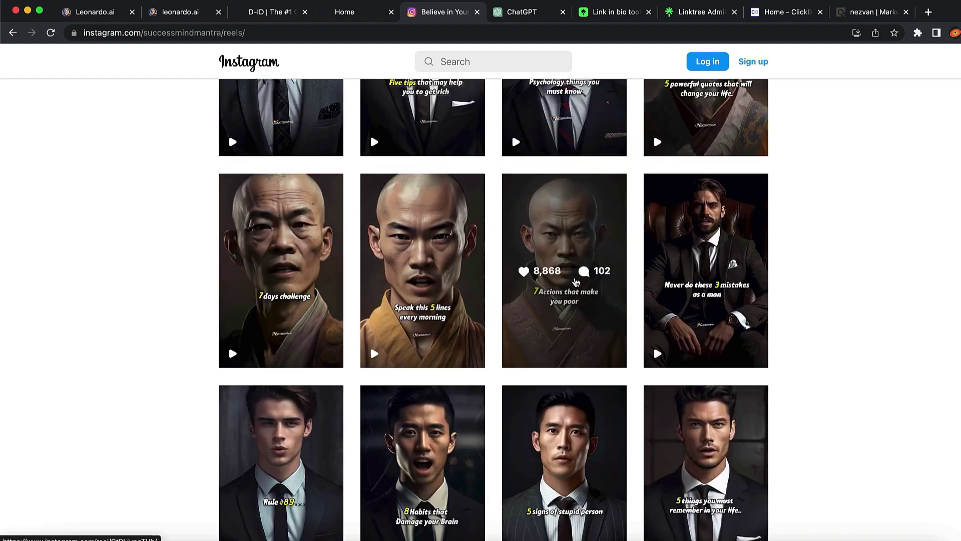
{"action": "scroll", "coordinate": [576, 281], "scroll_direction": "up", "scroll_amount": 8}
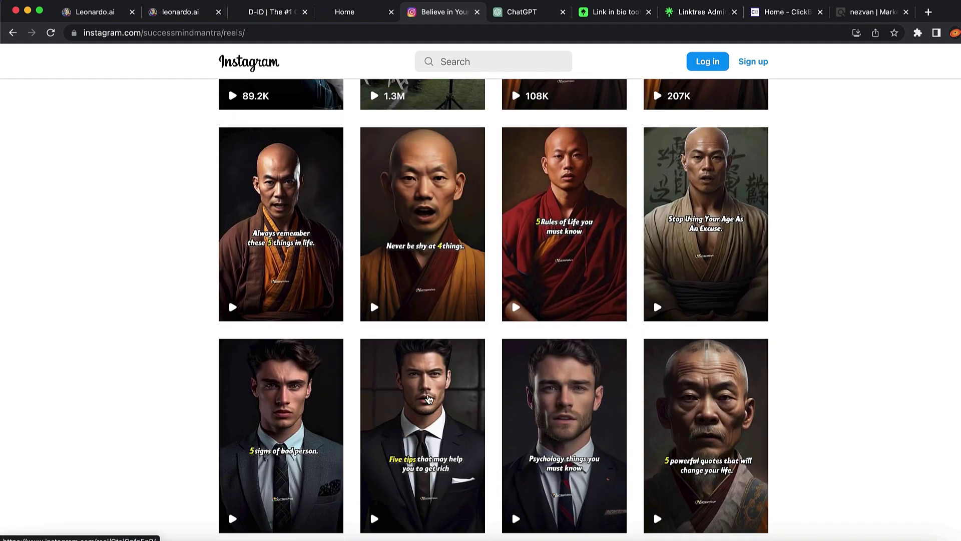
{"action": "scroll", "coordinate": [428, 398], "scroll_direction": "up", "scroll_amount": 13}
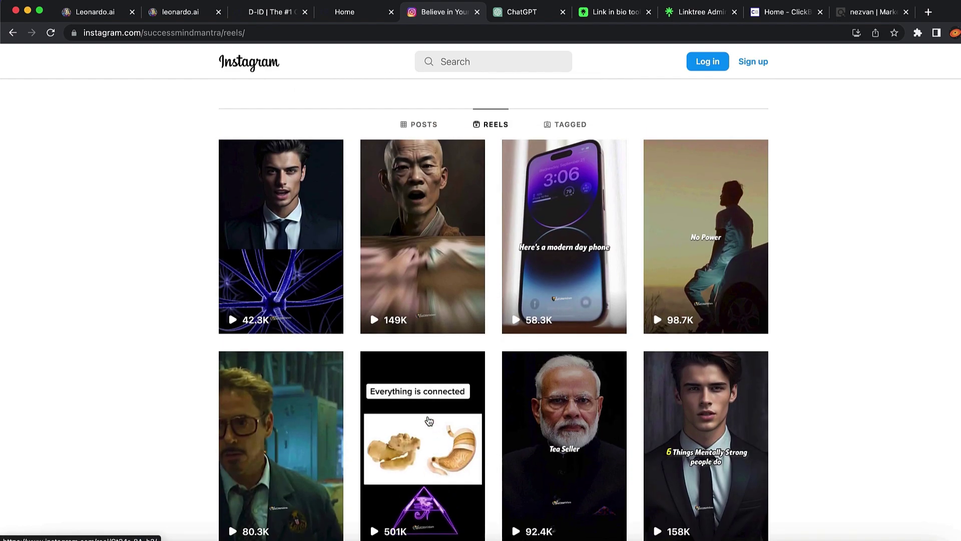
{"action": "scroll", "coordinate": [429, 421], "scroll_direction": "up", "scroll_amount": 5}
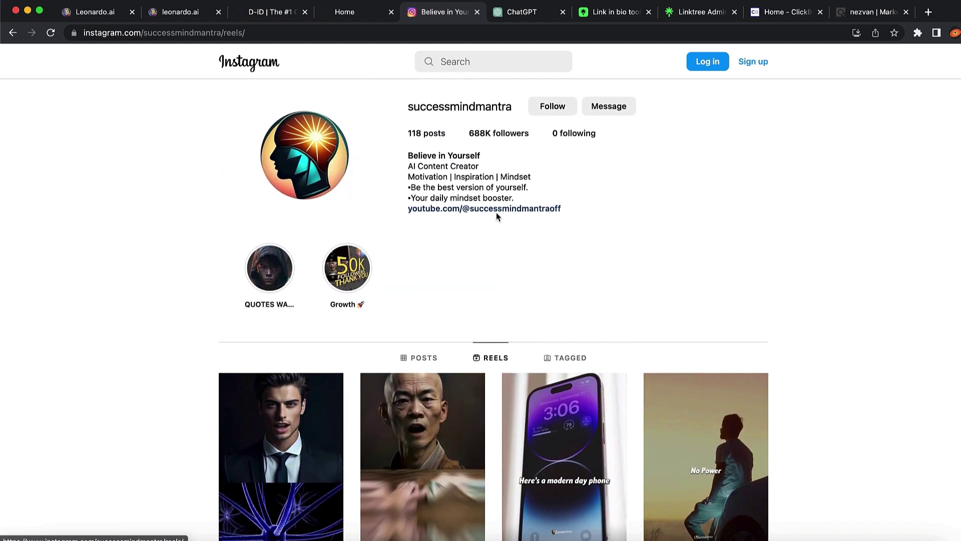
Inspect the YouTube link in the Instagram profile's bio, open the linked channel briefly and return to the profile.
{"action": "scroll", "coordinate": [488, 211], "scroll_direction": "up", "scroll_amount": 5}
{"action": "scroll", "coordinate": [488, 210], "scroll_direction": "down", "scroll_amount": 5}
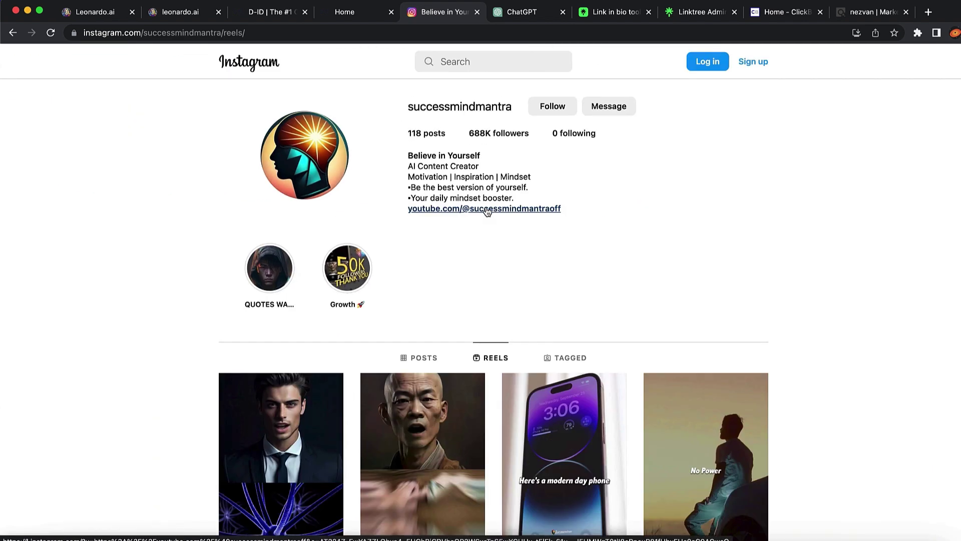
{"action": "left_click", "coordinate": [475, 209]}
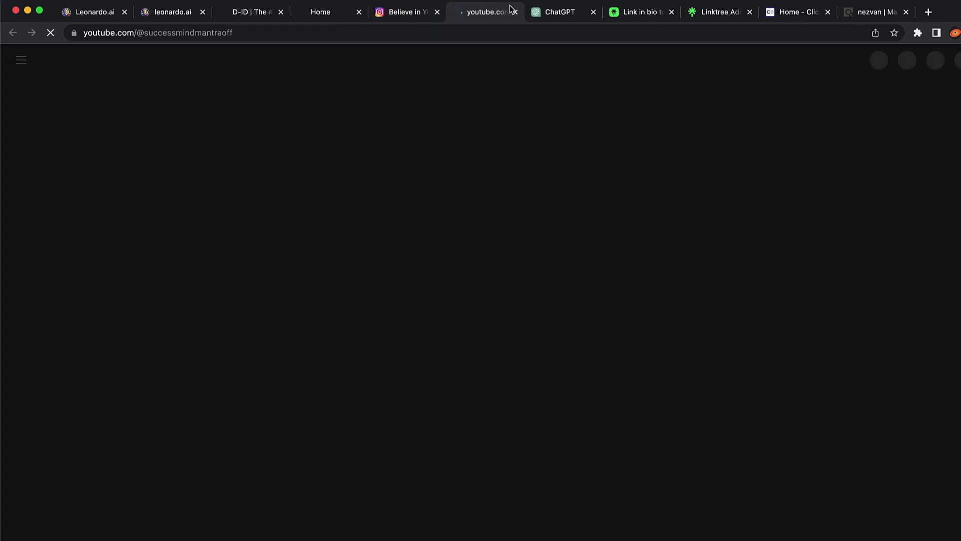
{"action": "key", "text": "super+w"}
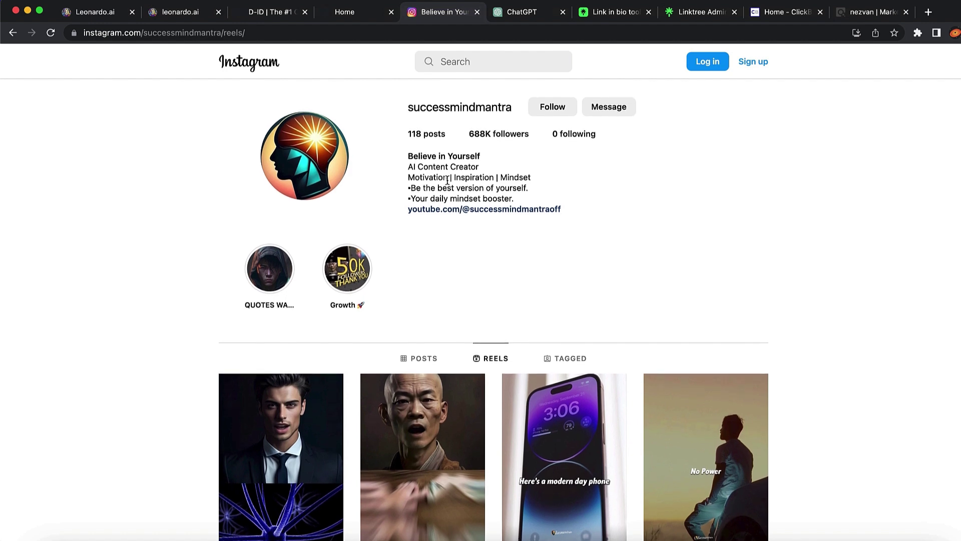
{"action": "scroll", "coordinate": [447, 213], "scroll_direction": "up", "scroll_amount": 3}
{"action": "scroll", "coordinate": [447, 213], "scroll_direction": "down", "scroll_amount": 3}
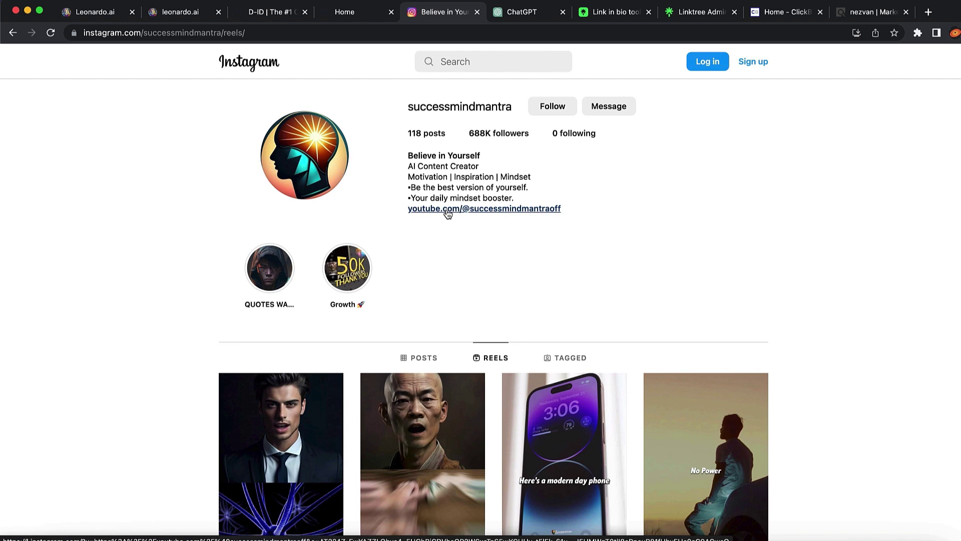
Switch to ClickBank, look over its home page and list the marketplace offers in the Spirituality, New Age & Alternative Beliefs category.
{"action": "left_click", "coordinate": [787, 14]}
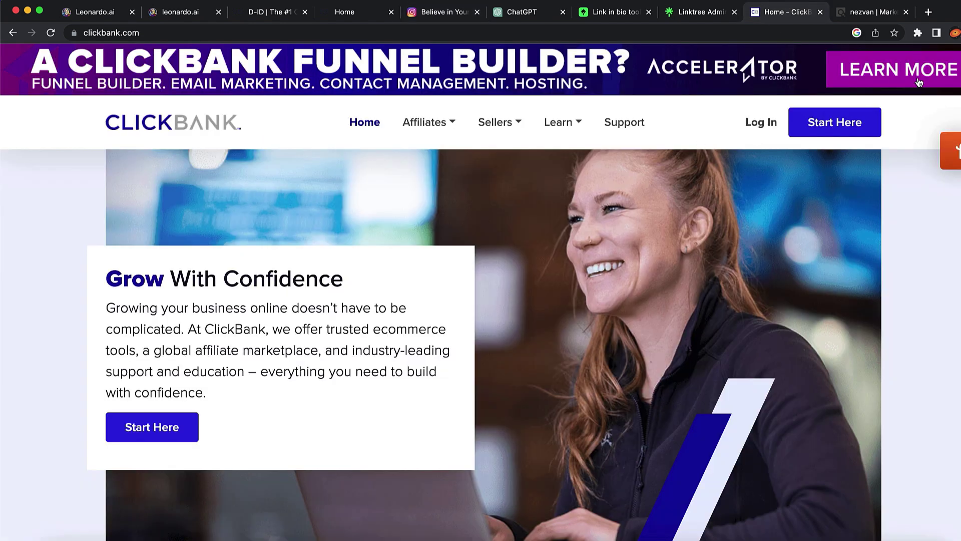
{"action": "scroll", "coordinate": [455, 194], "scroll_direction": "down", "scroll_amount": 1}
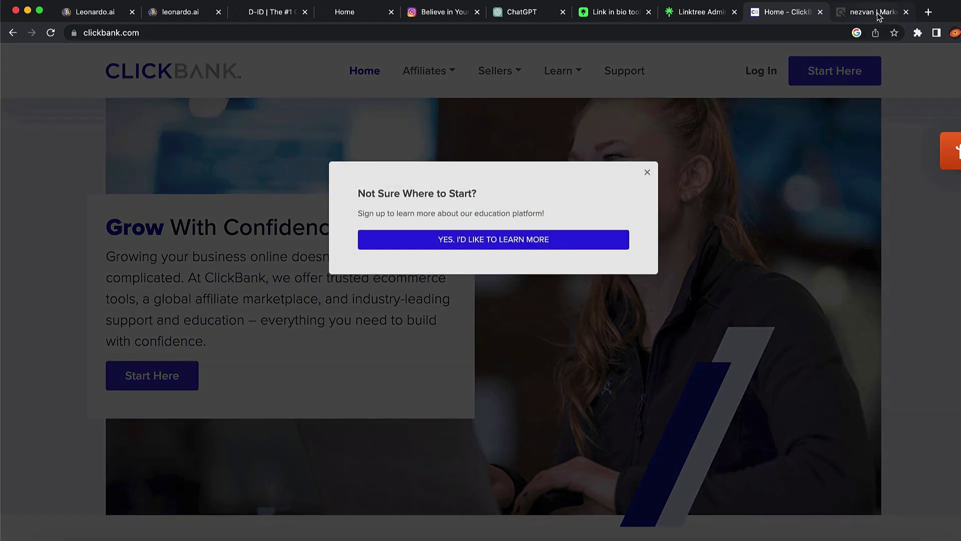
{"action": "left_click", "coordinate": [872, 12]}
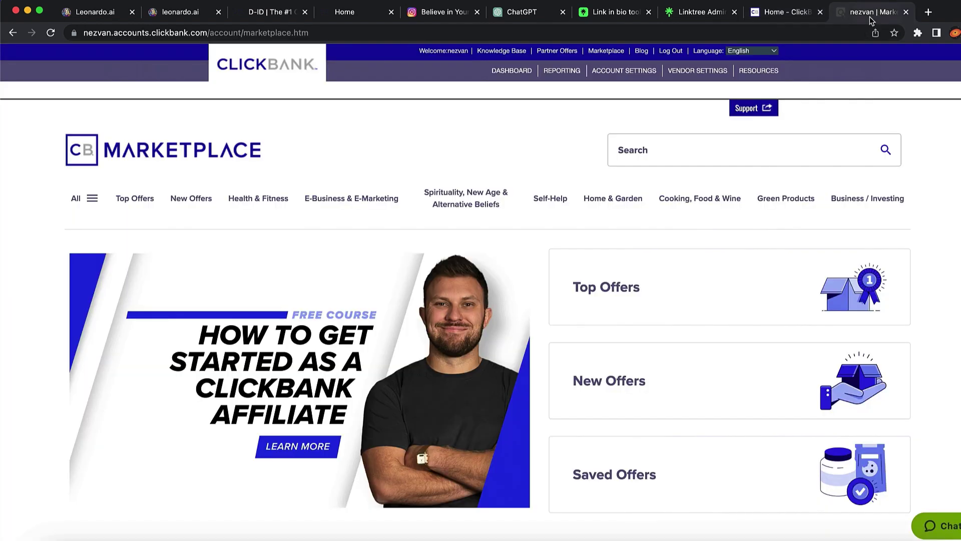
{"action": "left_click", "coordinate": [643, 159]}
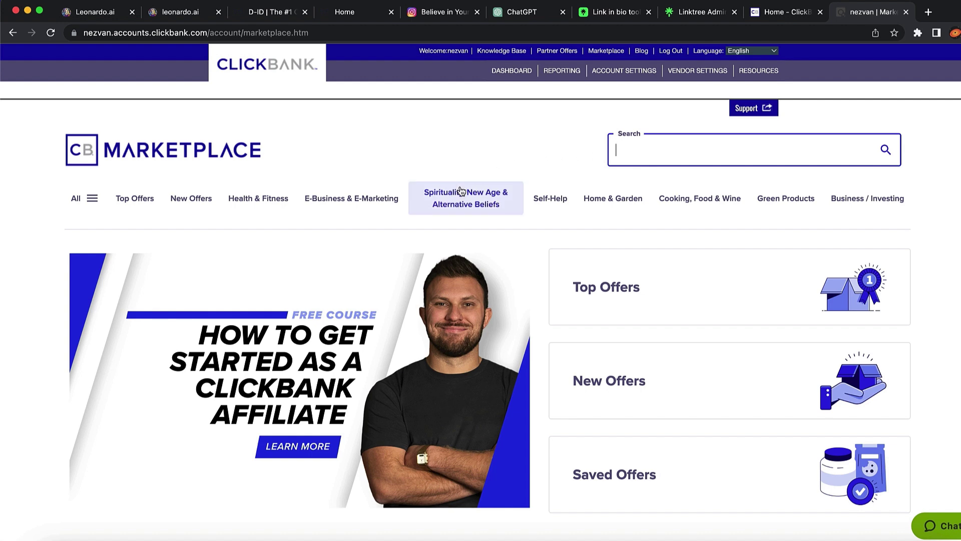
{"action": "left_click", "coordinate": [485, 201]}
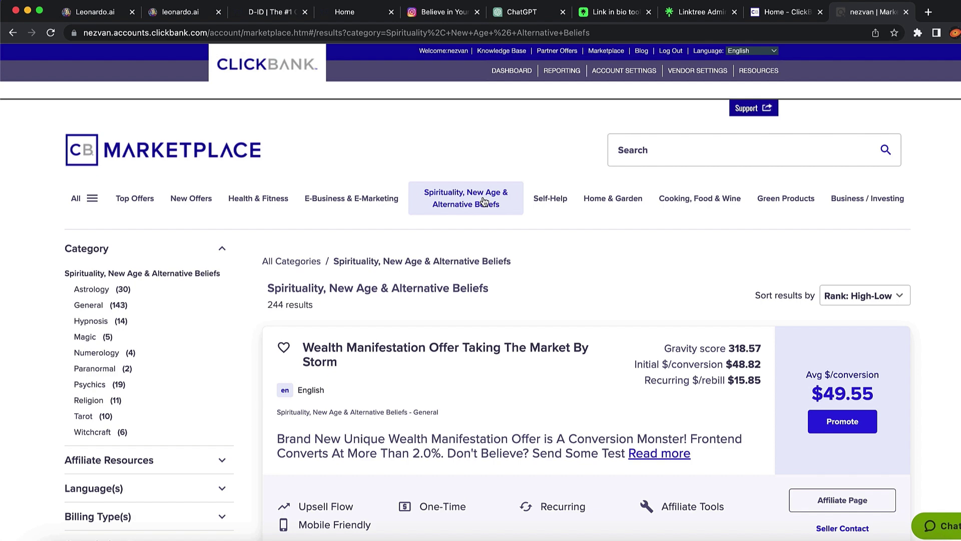
Examine the title and average commission per conversion of the Wealth Manifestation offer in the category results.
{"action": "scroll", "coordinate": [506, 332], "scroll_direction": "down", "scroll_amount": 2}
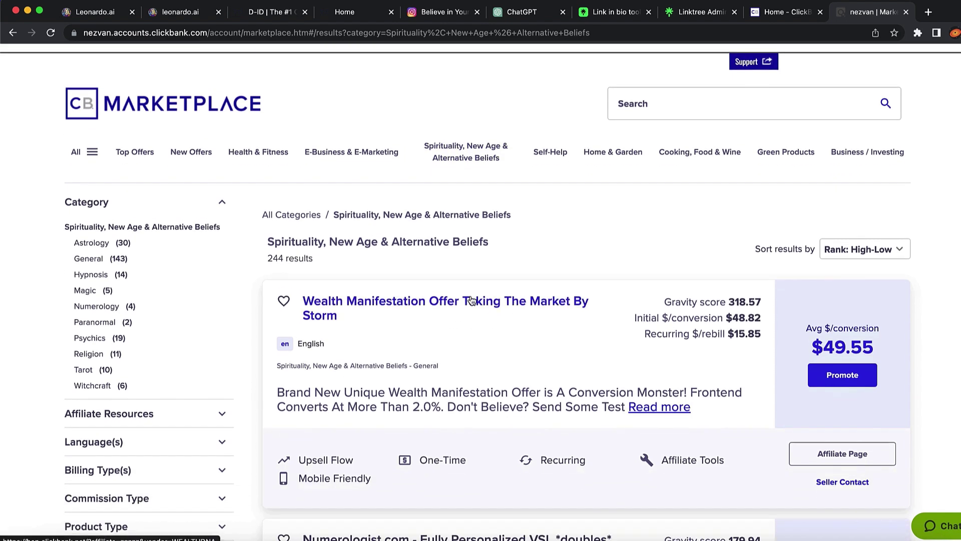
{"action": "scroll", "coordinate": [471, 300], "scroll_direction": "up", "scroll_amount": 5}
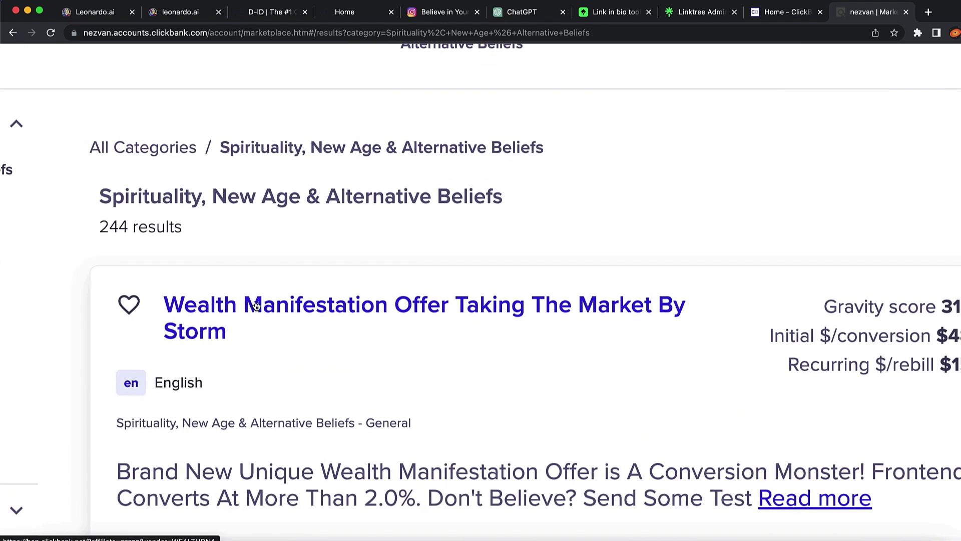
{"action": "scroll", "coordinate": [256, 306], "scroll_direction": "down", "scroll_amount": 5}
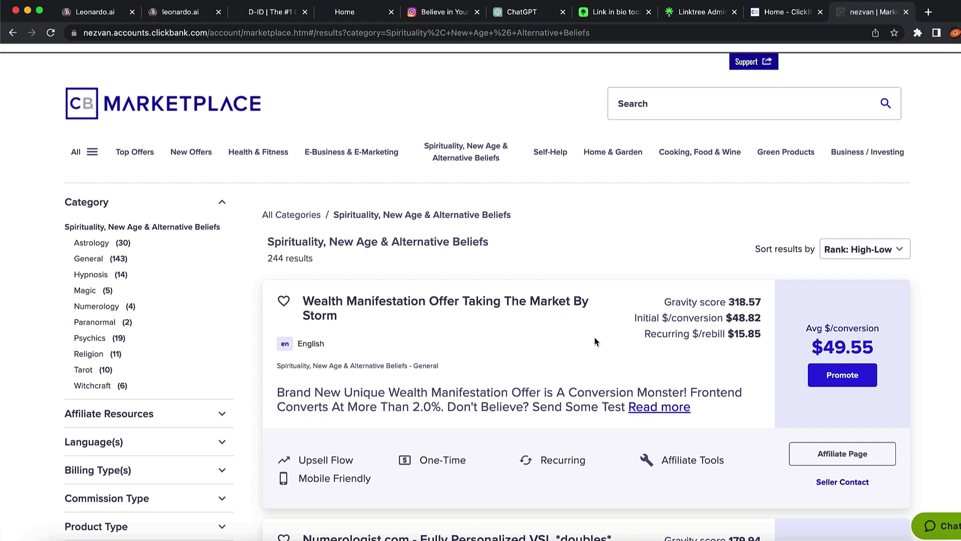
{"action": "scroll", "coordinate": [594, 337], "scroll_direction": "up", "scroll_amount": 5}
{"action": "mouse_move", "coordinate": [839, 342]}
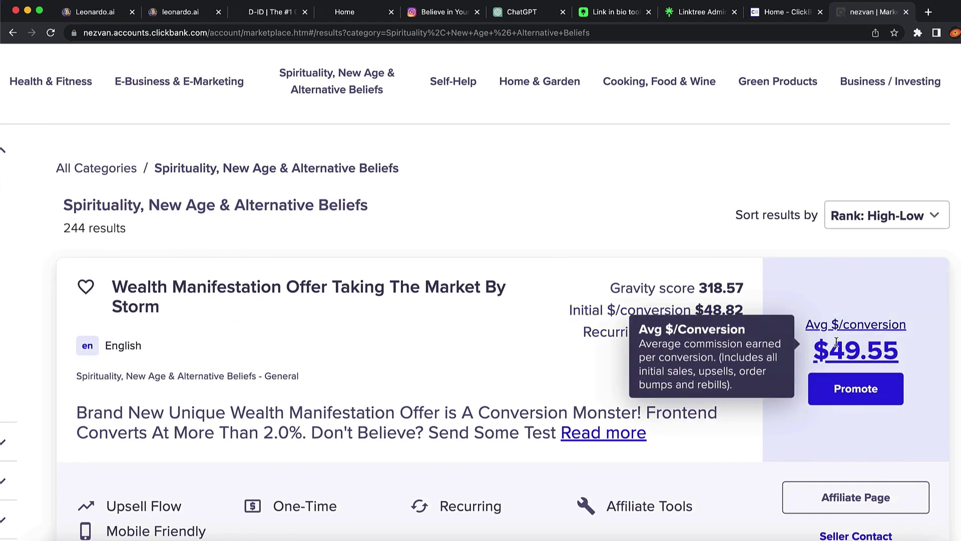
{"action": "left_click_drag", "start_coordinate": [901, 357], "coordinate": [814, 352]}
{"action": "left_click", "coordinate": [820, 284]}
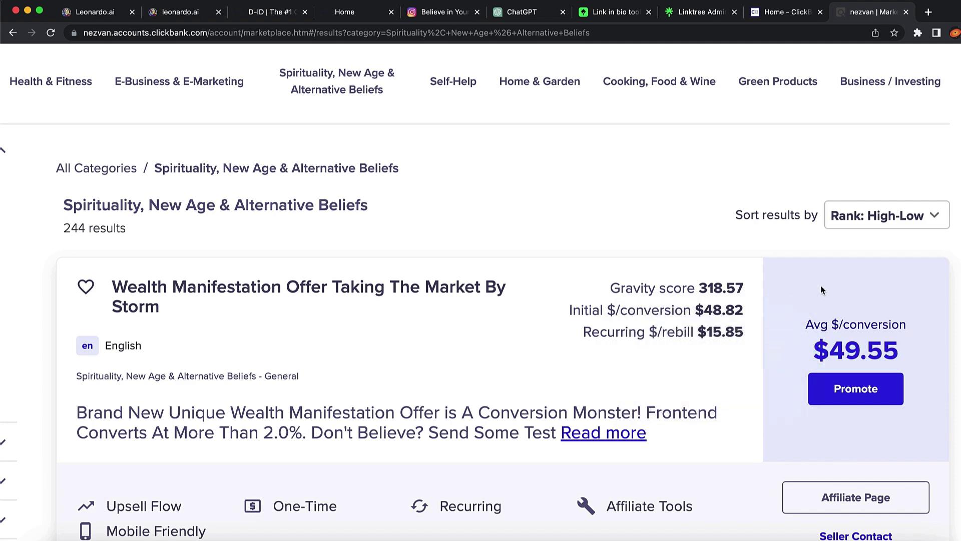
{"action": "key", "text": "super+0"}
Open the Wealth Manifestation offer's sales page and read its text transcript through to the product price and order section.
{"action": "left_click", "coordinate": [468, 280]}
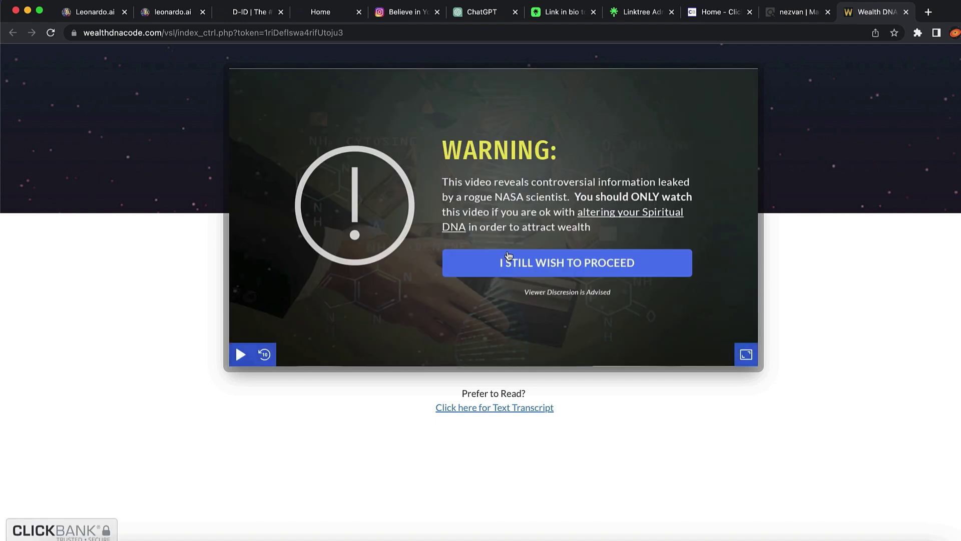
{"action": "left_click", "coordinate": [517, 408]}
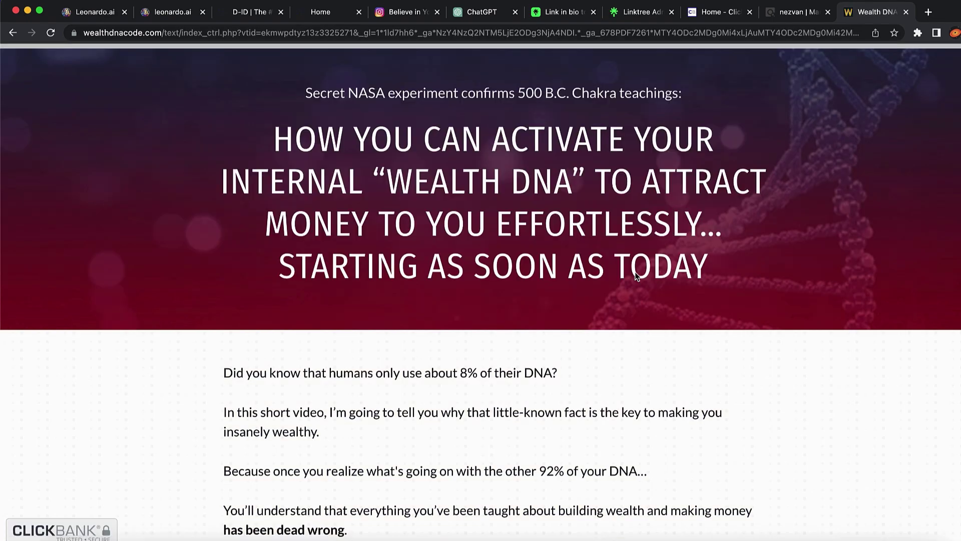
{"action": "scroll", "coordinate": [636, 277], "scroll_direction": "down", "scroll_amount": 10}
{"action": "scroll", "coordinate": [636, 275], "scroll_direction": "down", "scroll_amount": 10}
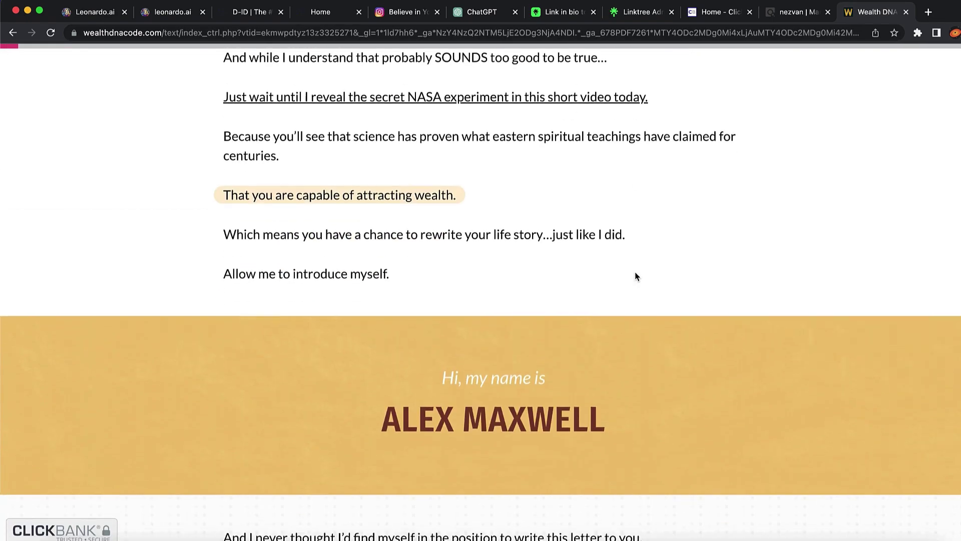
{"action": "scroll", "coordinate": [943, 450], "scroll_direction": "down", "scroll_amount": 20}
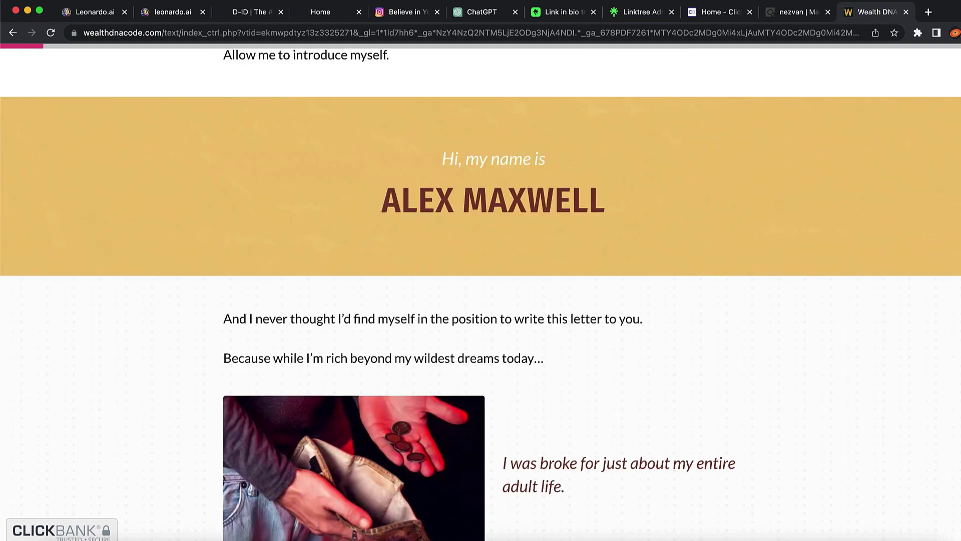
{"action": "scroll", "coordinate": [943, 450], "scroll_direction": "down", "scroll_amount": 3}
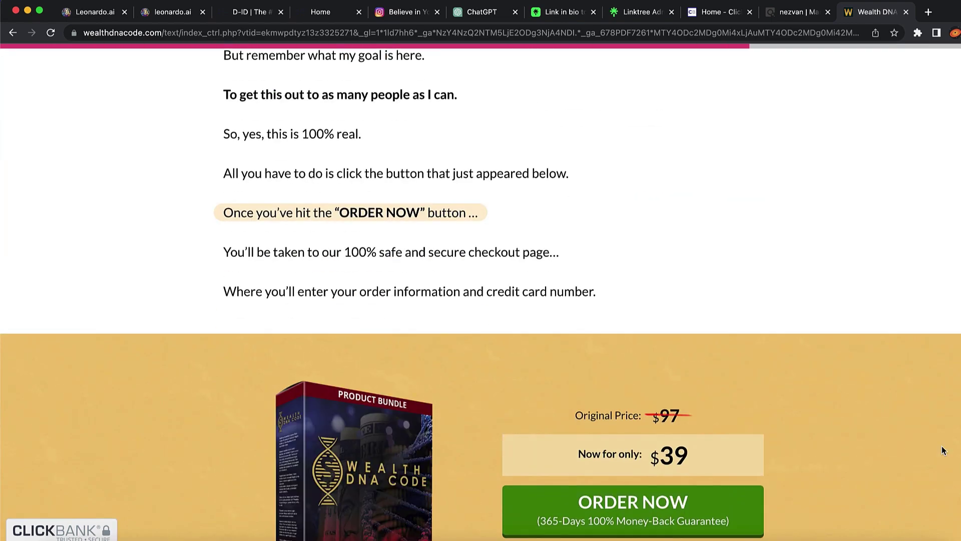
{"action": "scroll", "coordinate": [701, 382], "scroll_direction": "down", "scroll_amount": 2}
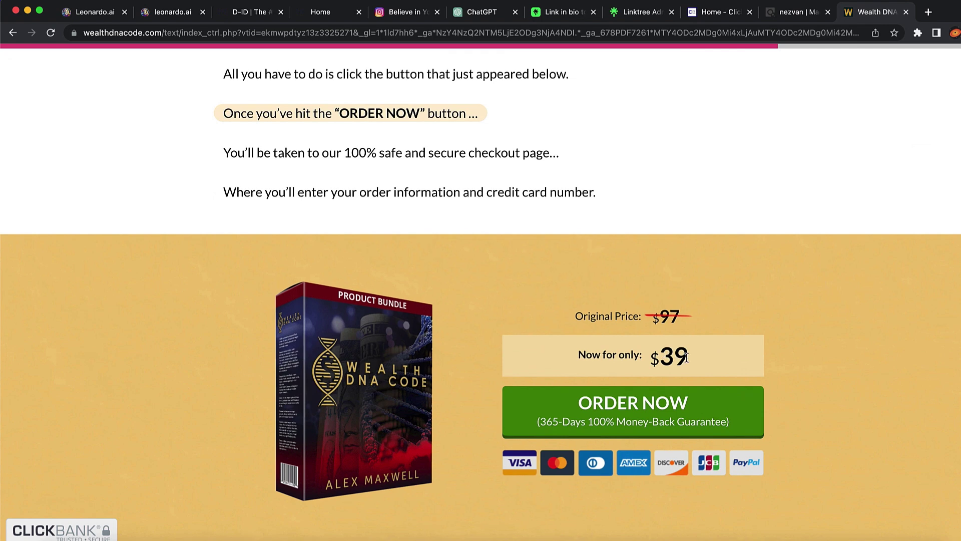
{"action": "left_click_drag", "start_coordinate": [689, 356], "coordinate": [655, 357]}
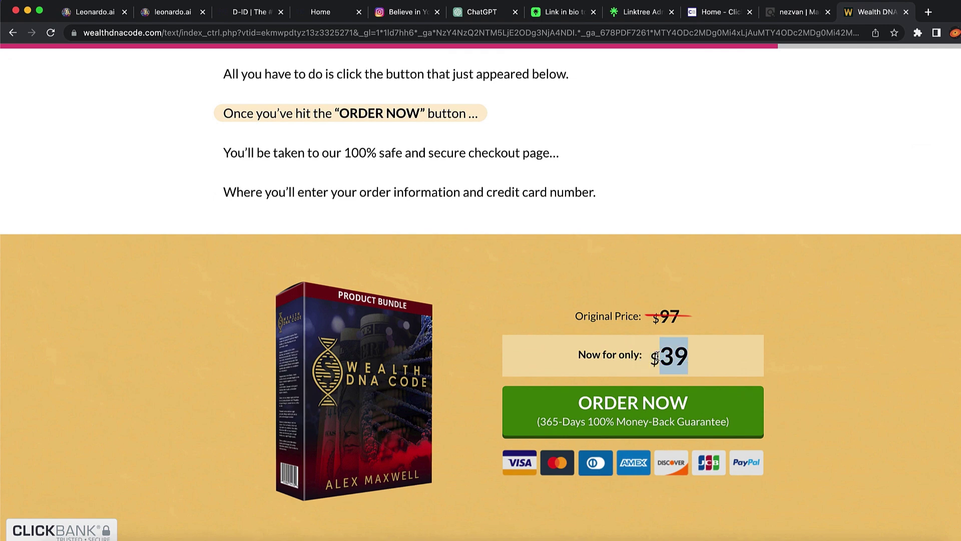
{"action": "scroll", "coordinate": [657, 355], "scroll_direction": "down", "scroll_amount": 1}
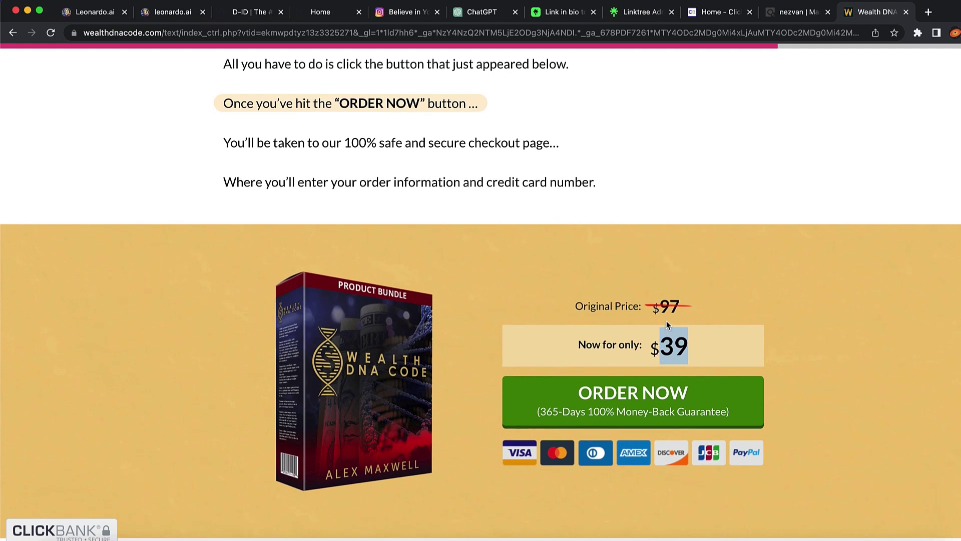
Compare the offer's average commission in the ClickBank marketplace with the Wealth DNA Code price on the sales page.
{"action": "left_click", "coordinate": [785, 14]}
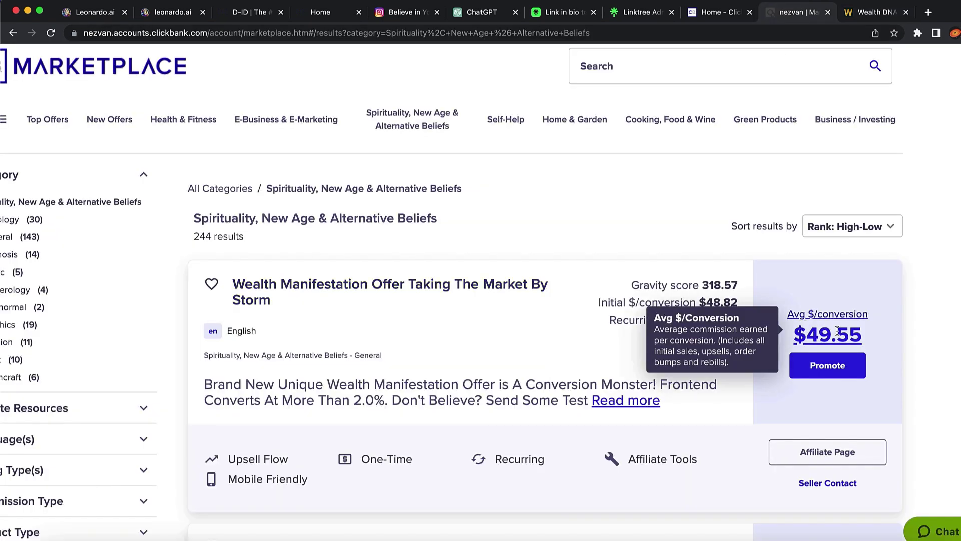
{"action": "mouse_move", "coordinate": [863, 340]}
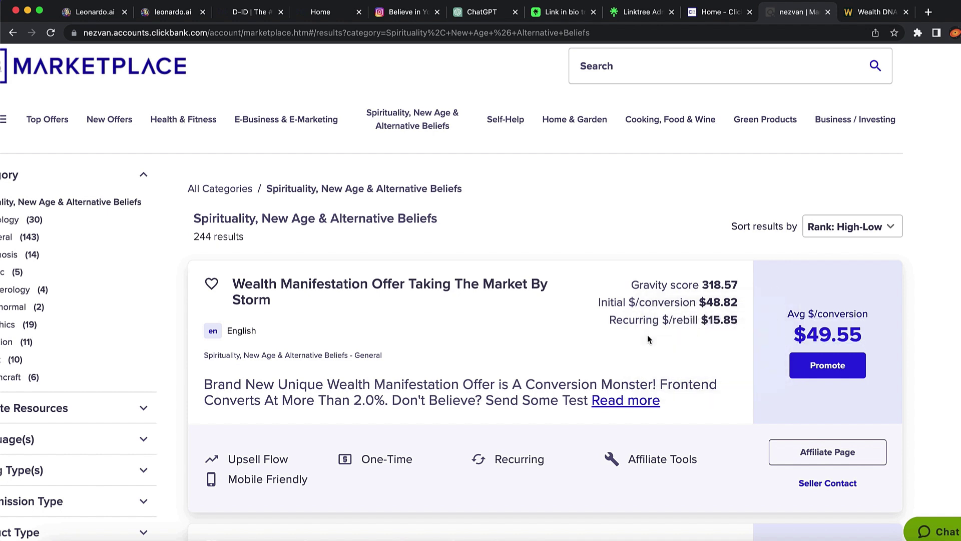
{"action": "left_click", "coordinate": [874, 12]}
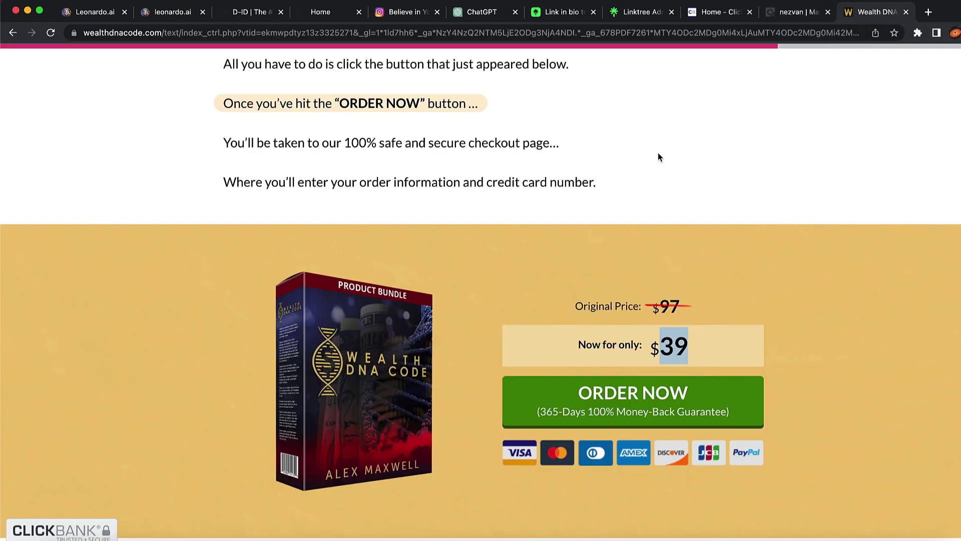
{"action": "scroll", "coordinate": [407, 336], "scroll_direction": "down", "scroll_amount": 2}
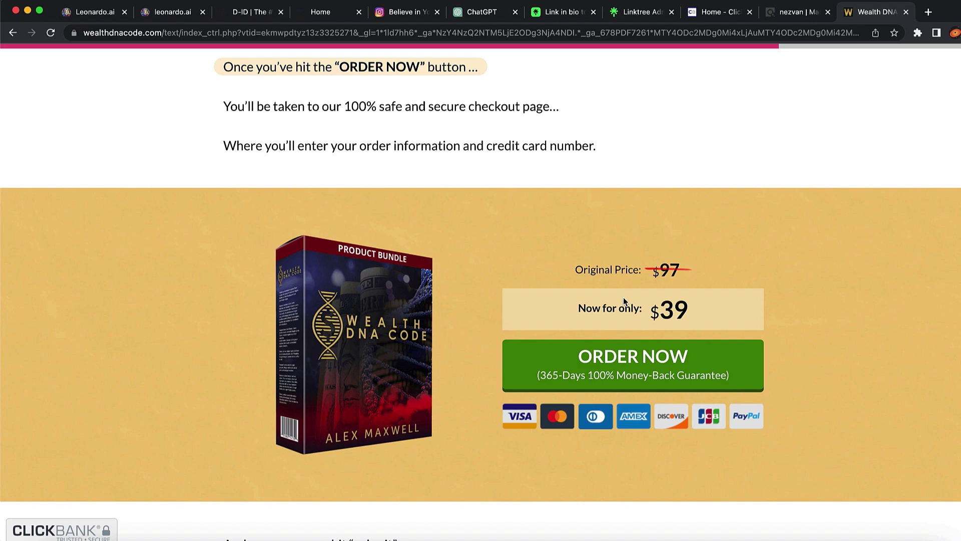
{"action": "scroll", "coordinate": [623, 297], "scroll_direction": "down", "scroll_amount": 2}
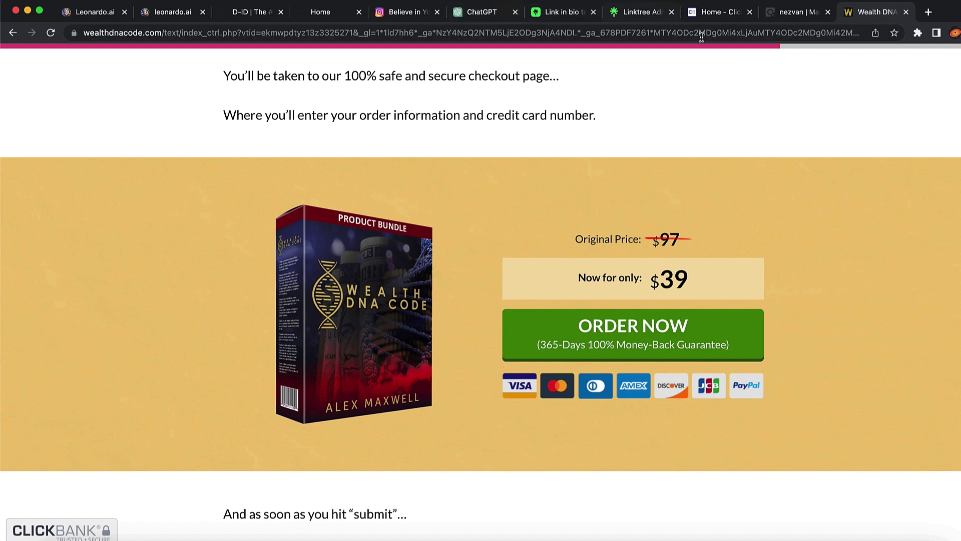
Create an encrypted HopLink for the Wealth Manifestation offer without a tracking ID, copy it and close the dialog.
{"action": "left_click", "coordinate": [792, 14]}
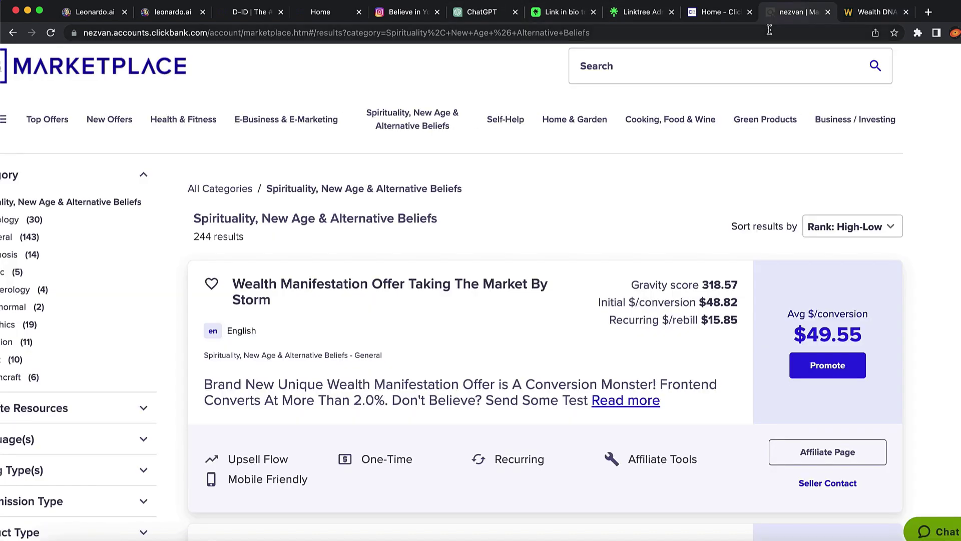
{"action": "left_click", "coordinate": [816, 367]}
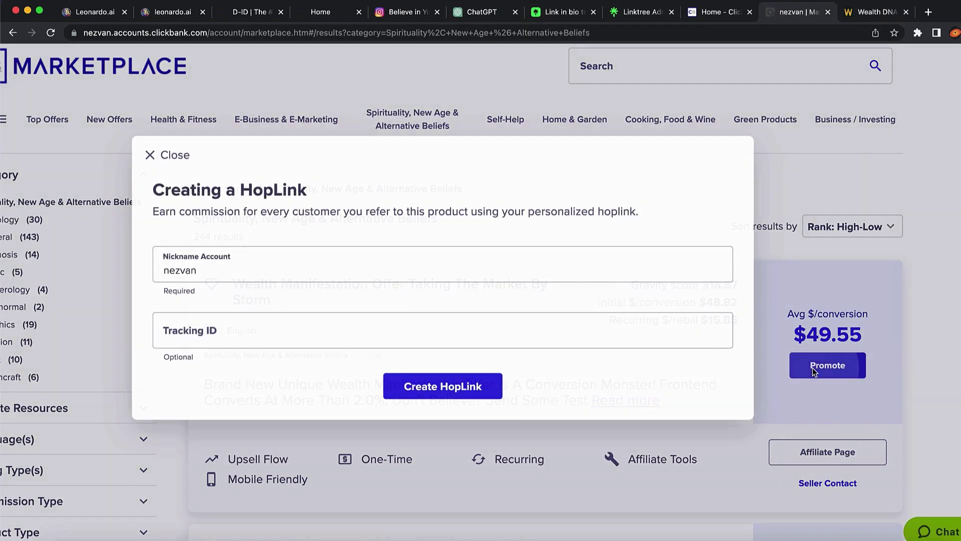
{"action": "left_click", "coordinate": [411, 385]}
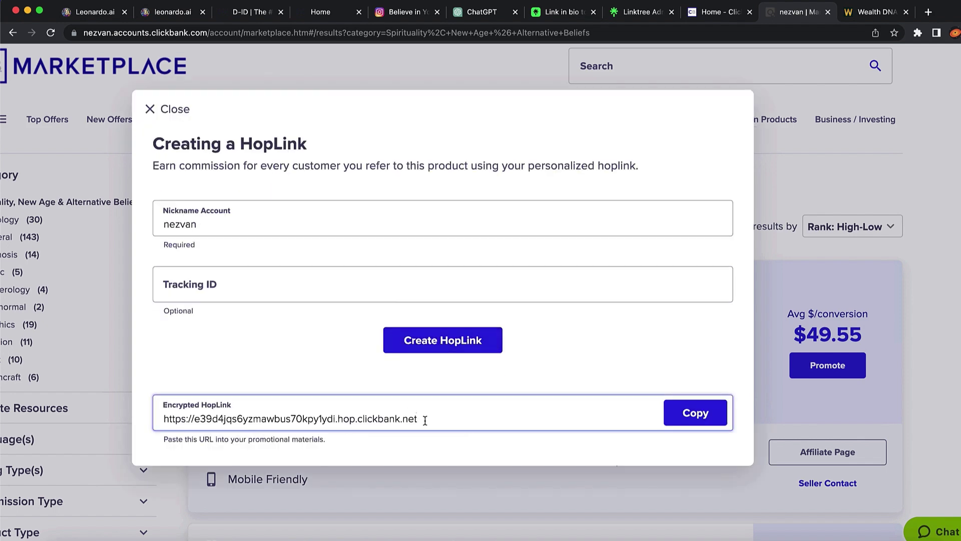
{"action": "left_click_drag", "start_coordinate": [424, 419], "coordinate": [157, 415]}
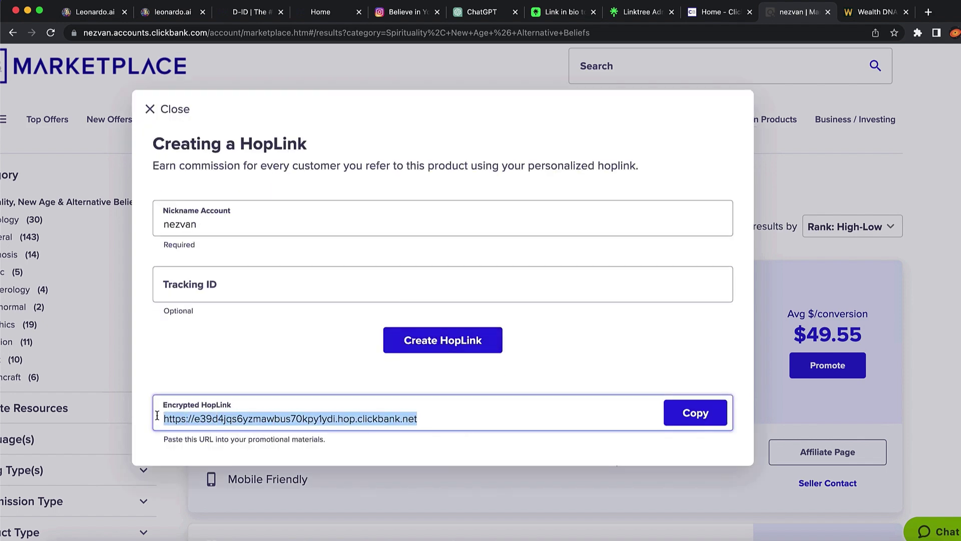
{"action": "left_click", "coordinate": [720, 421]}
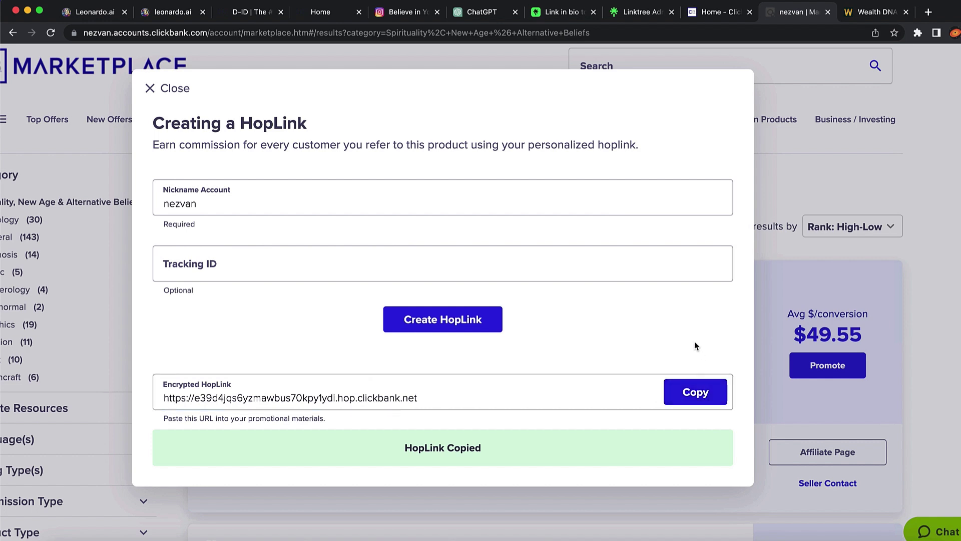
{"action": "left_click", "coordinate": [806, 147]}
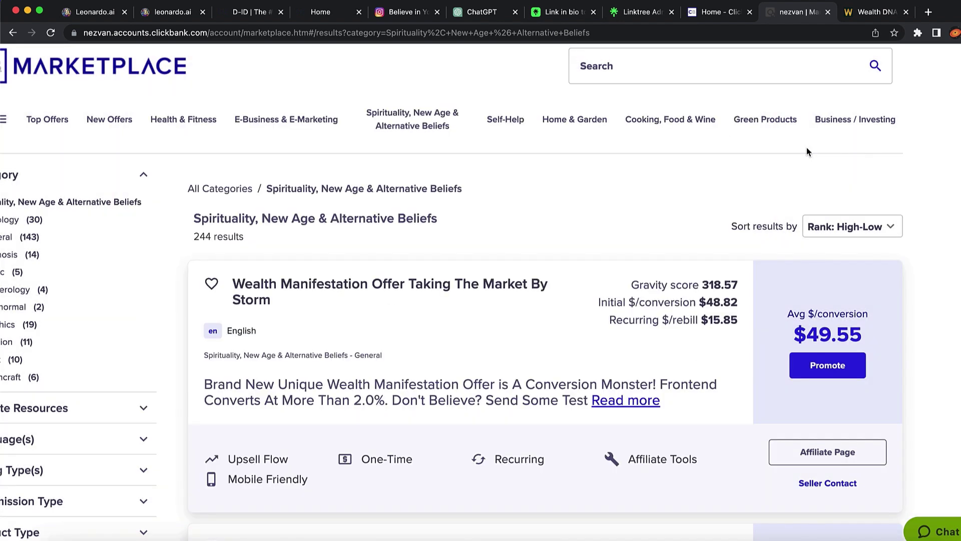
Check the bio link on the successmindmantra Instagram profile and review the pricing plans on the Linktree website.
{"action": "left_click", "coordinate": [404, 11]}
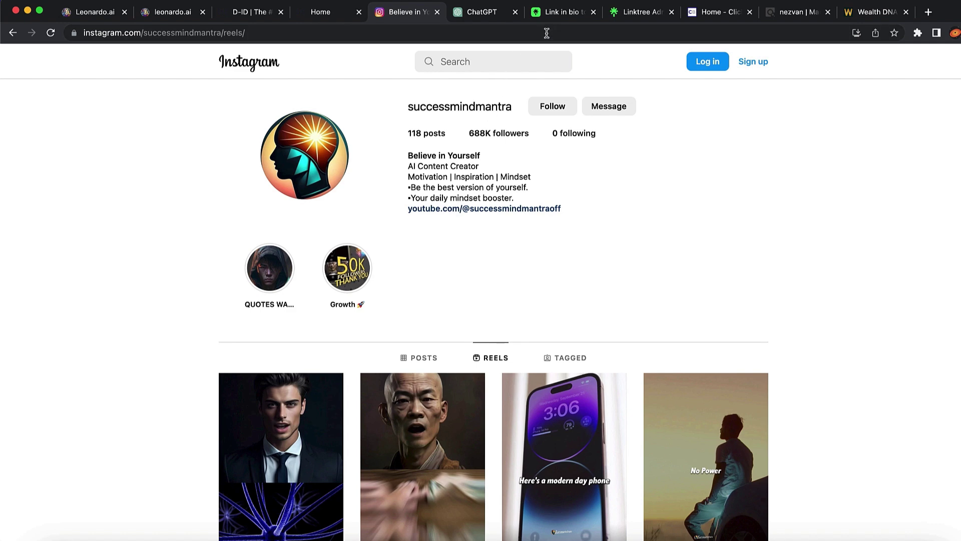
{"action": "left_click", "coordinate": [565, 14]}
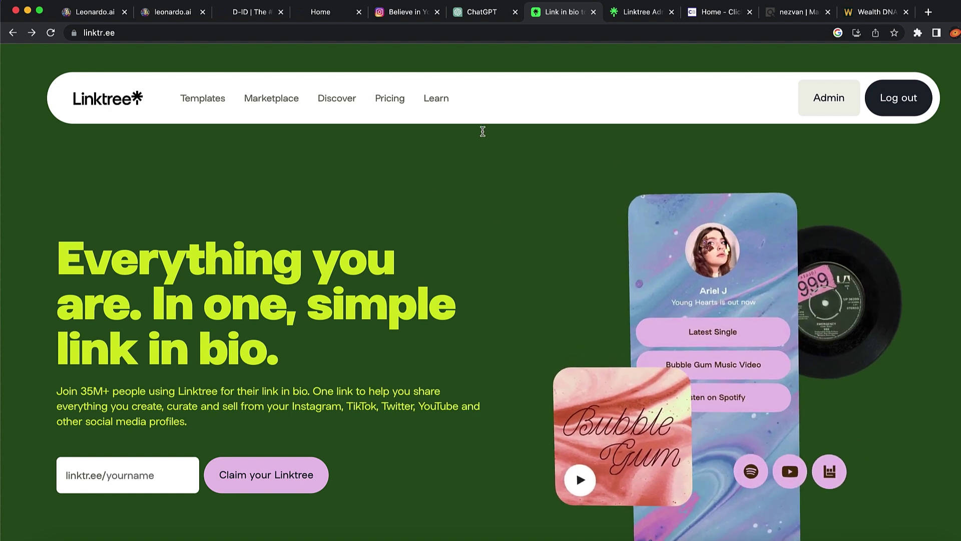
{"action": "left_click", "coordinate": [387, 101]}
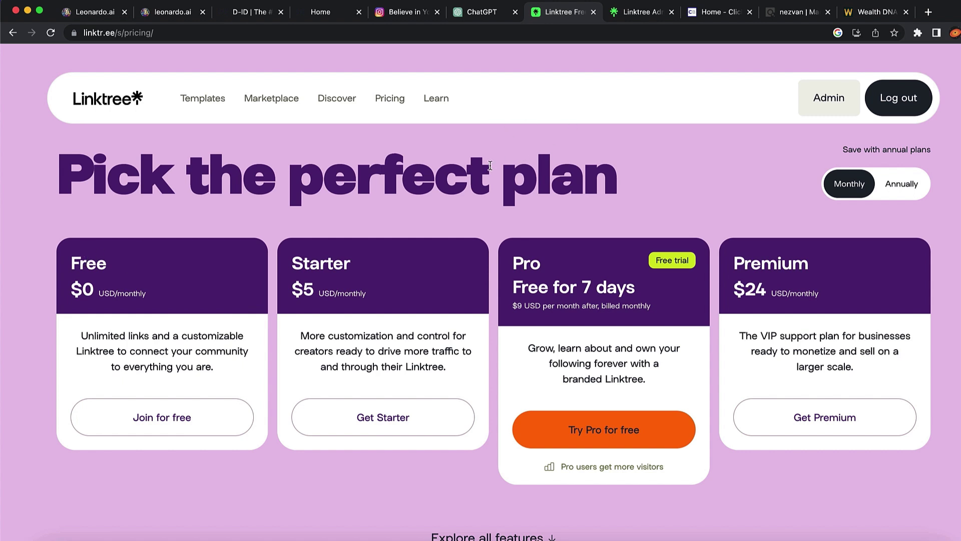
Try to add the copied ClickBank HopLink as a new link on the Linktree admin page.
{"action": "left_click", "coordinate": [635, 13]}
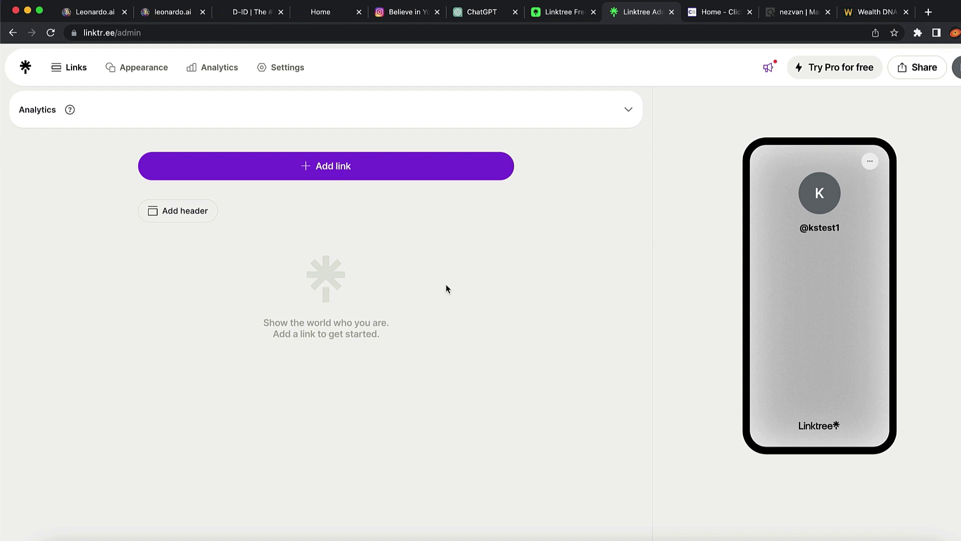
{"action": "left_click", "coordinate": [334, 173]}
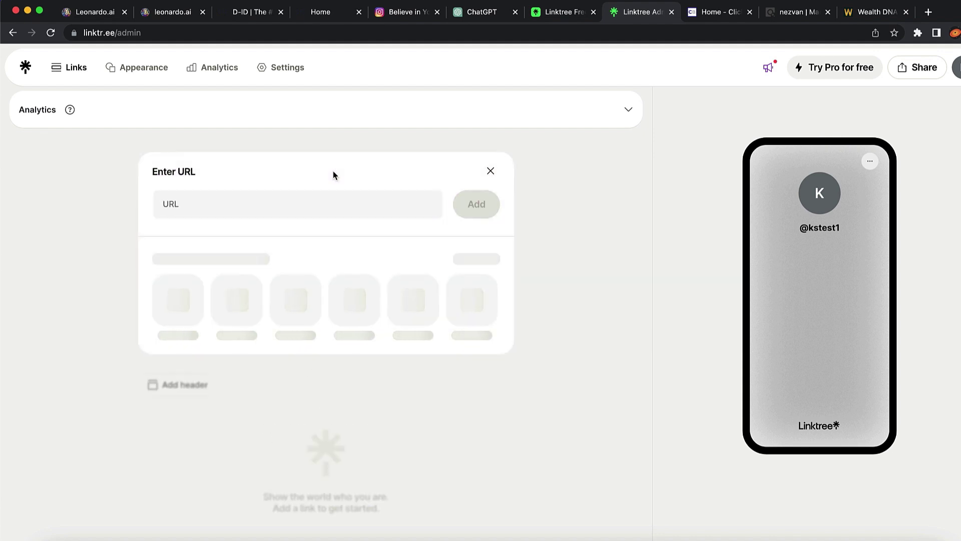
{"action": "left_click", "coordinate": [247, 209]}
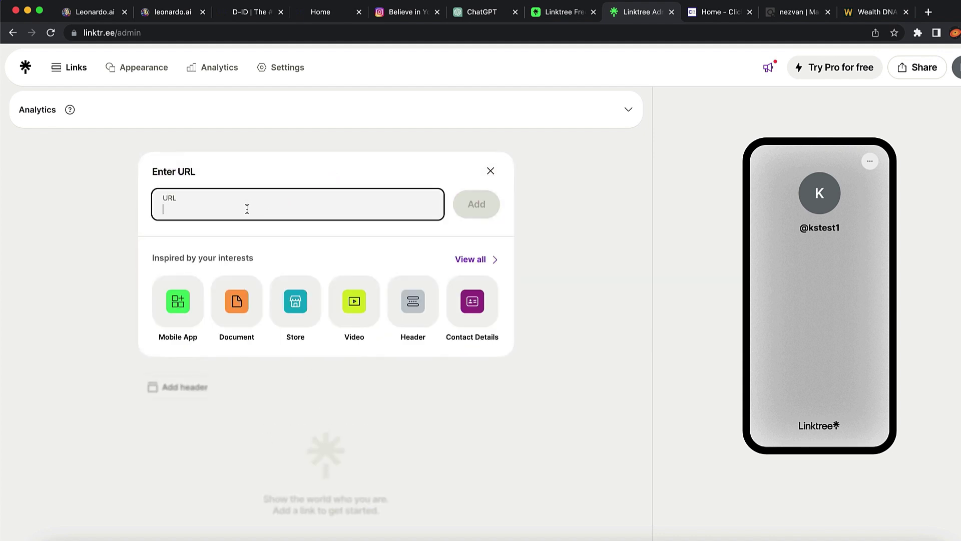
{"action": "key", "text": "super+v"}
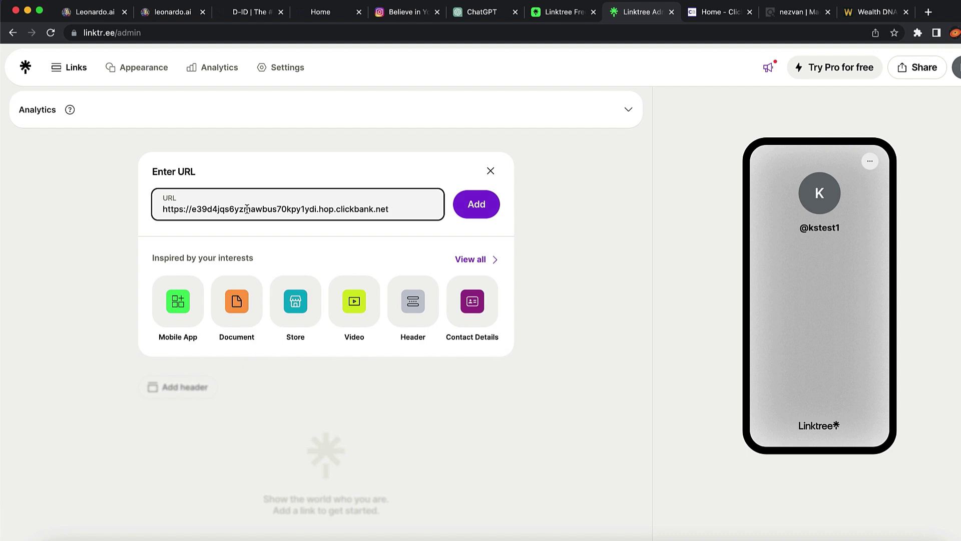
{"action": "scroll", "coordinate": [209, 195], "scroll_direction": "up", "scroll_amount": 5}
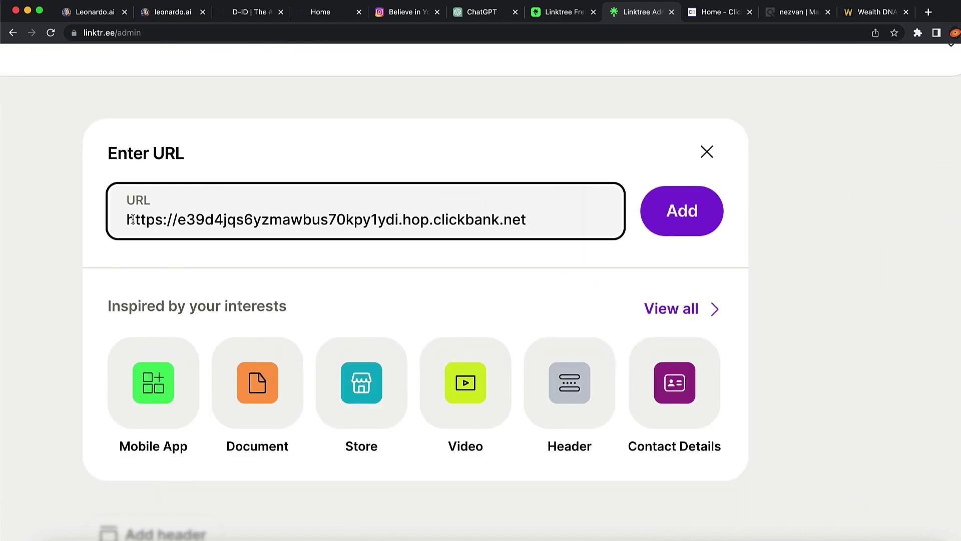
{"action": "scroll", "coordinate": [551, 183], "scroll_direction": "down", "scroll_amount": 5}
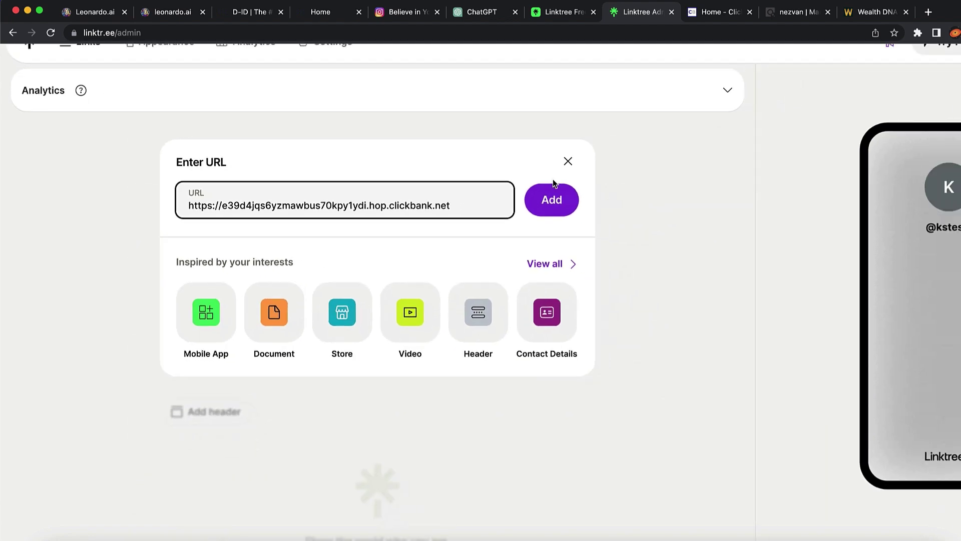
{"action": "scroll", "coordinate": [541, 202], "scroll_direction": "down", "scroll_amount": 2}
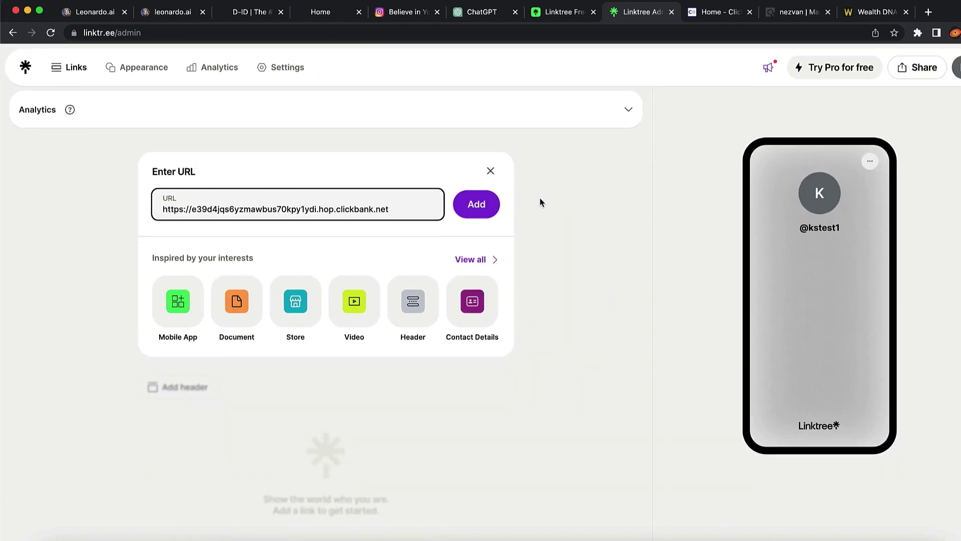
{"action": "left_click", "coordinate": [476, 204]}
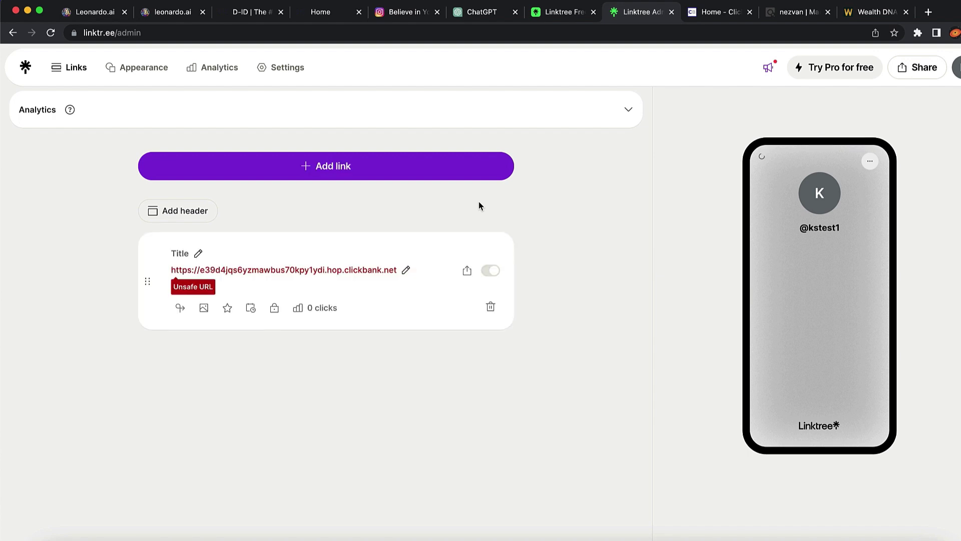
{"action": "scroll", "coordinate": [189, 280], "scroll_direction": "up", "scroll_amount": 3}
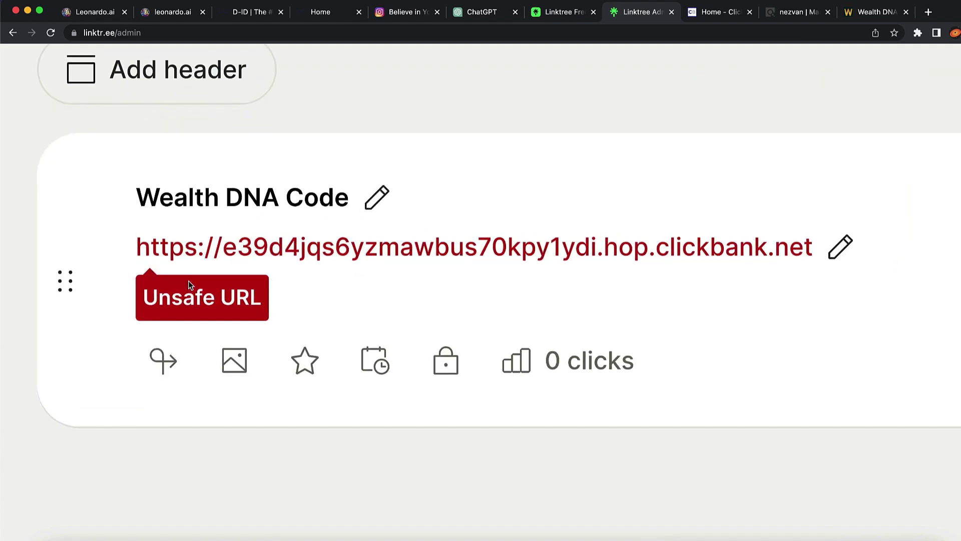
{"action": "scroll", "coordinate": [189, 281], "scroll_direction": "down", "scroll_amount": 3}
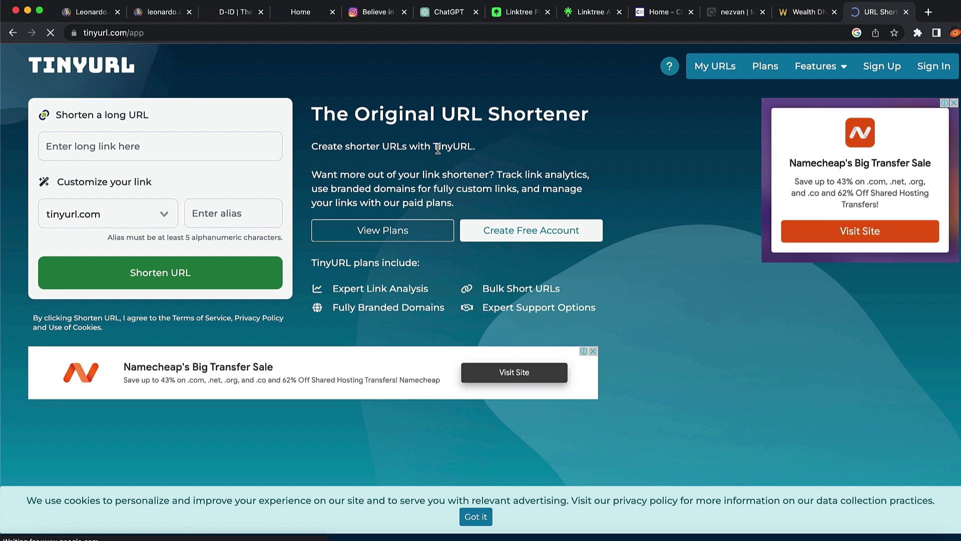
Shorten the ClickBank HopLink on the TinyURL website and copy the resulting short URL.
{"action": "left_click", "coordinate": [144, 148]}
{"action": "key", "text": "super+v"}
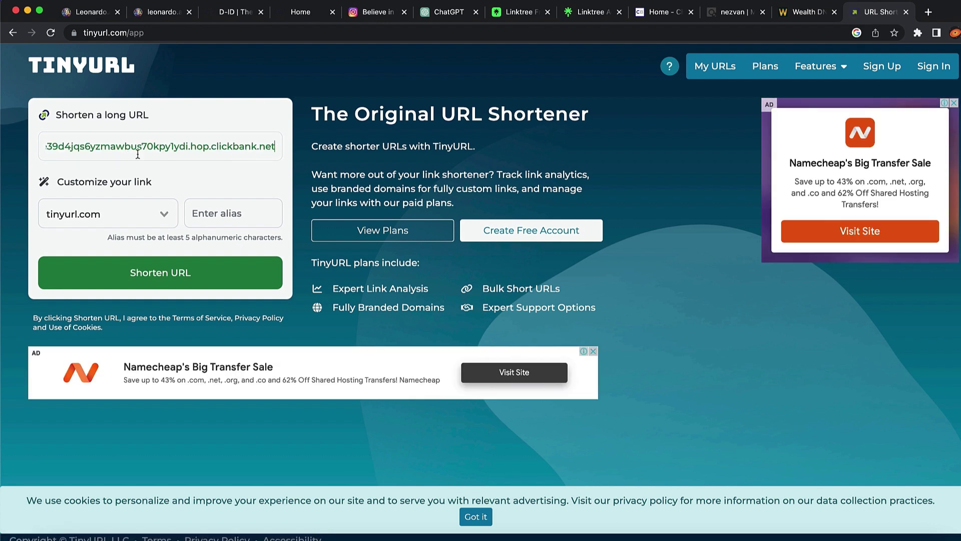
{"action": "left_click", "coordinate": [160, 272]}
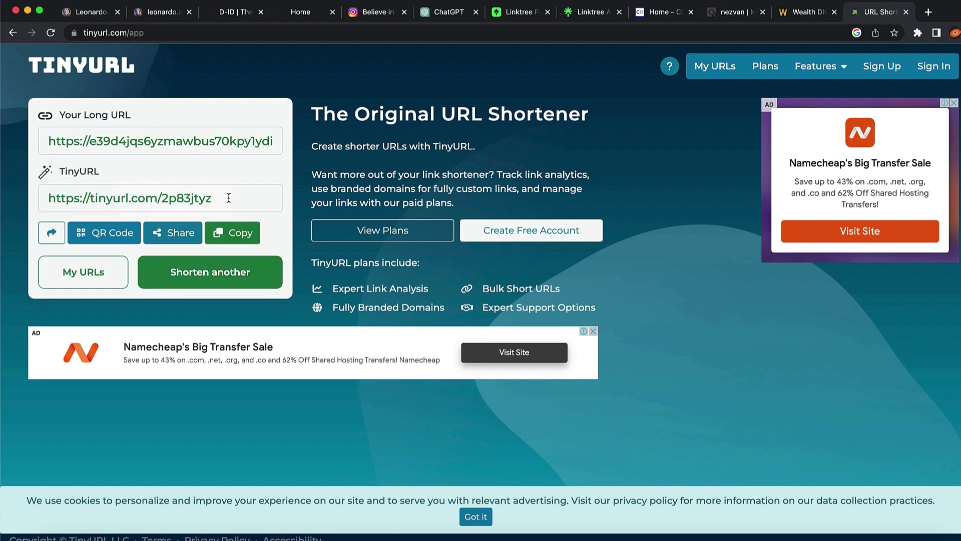
{"action": "left_click_drag", "start_coordinate": [226, 198], "coordinate": [41, 198]}
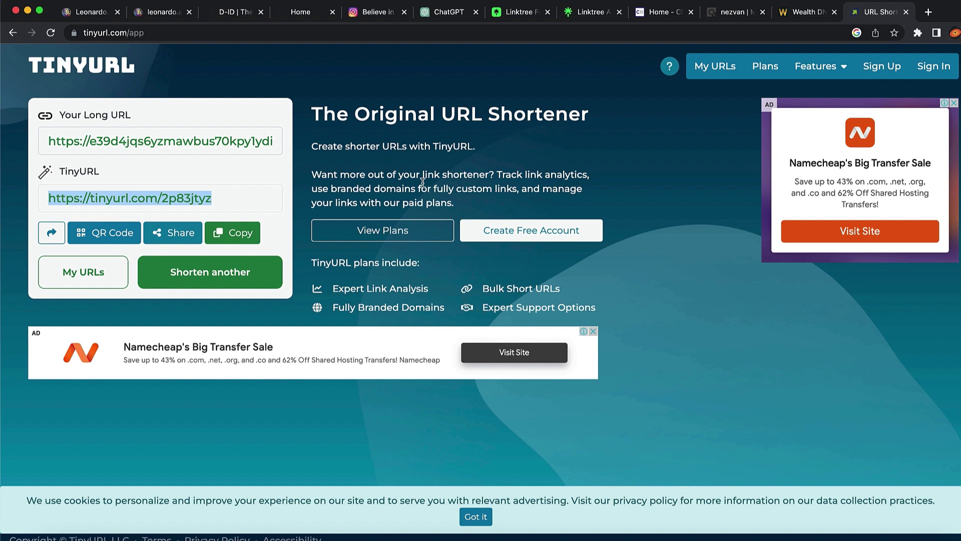
Return to the Linktree admin page and permanently delete the Wealth DNA Code link flagged as unsafe.
{"action": "left_click", "coordinate": [580, 10]}
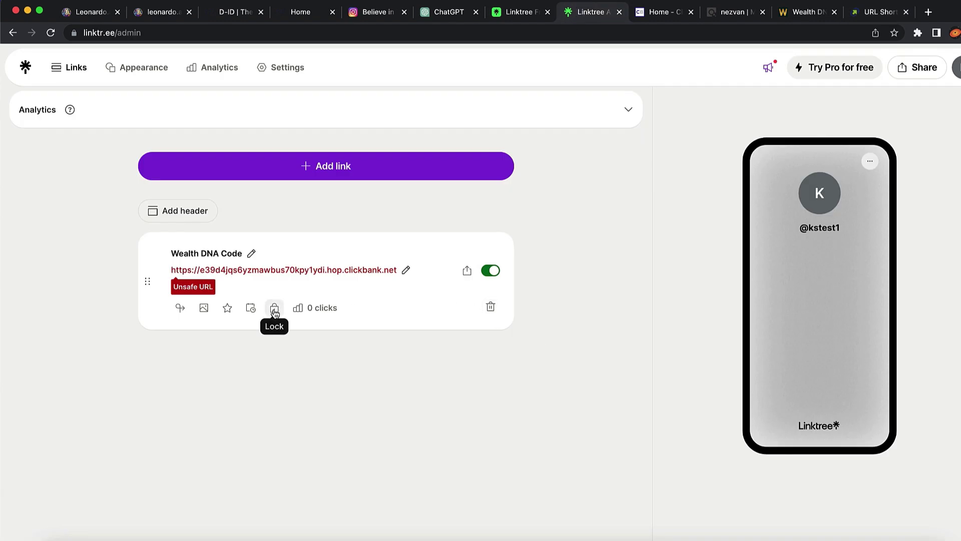
{"action": "left_click", "coordinate": [490, 306]}
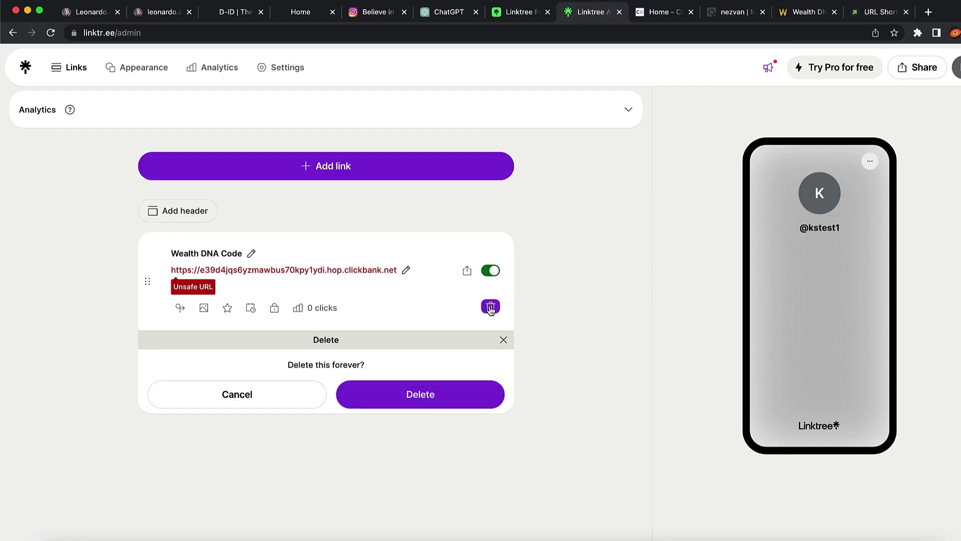
{"action": "left_click", "coordinate": [441, 397]}
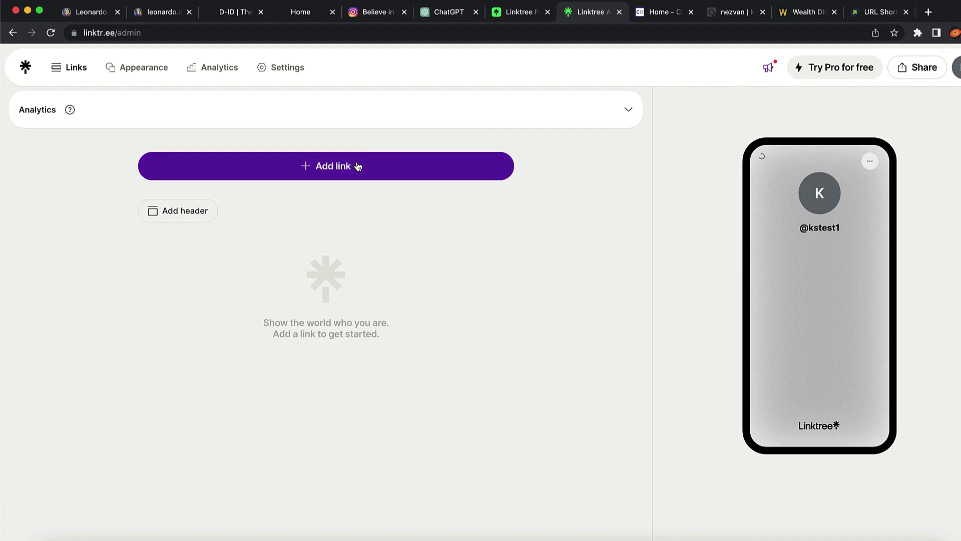
{"action": "left_click", "coordinate": [357, 165]}
{"action": "left_click", "coordinate": [312, 198]}
{"action": "key", "text": "super+v"}
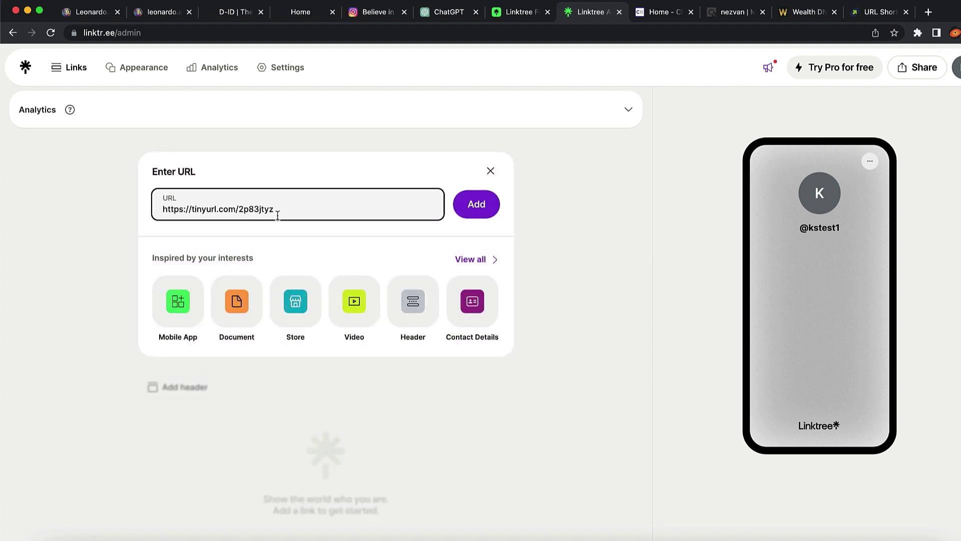
{"action": "left_click", "coordinate": [475, 211]}
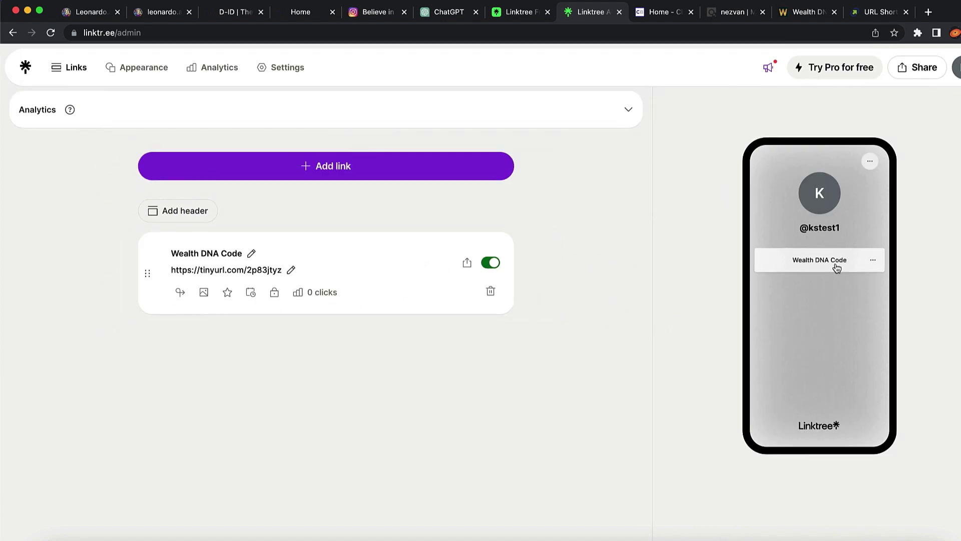
Inspect the Linktree phone preview, test that its Wealth DNA Code link opens the sales page, and return to Linktree.
{"action": "scroll", "coordinate": [935, 190], "scroll_direction": "up", "scroll_amount": 5, "text": "ctrl"}
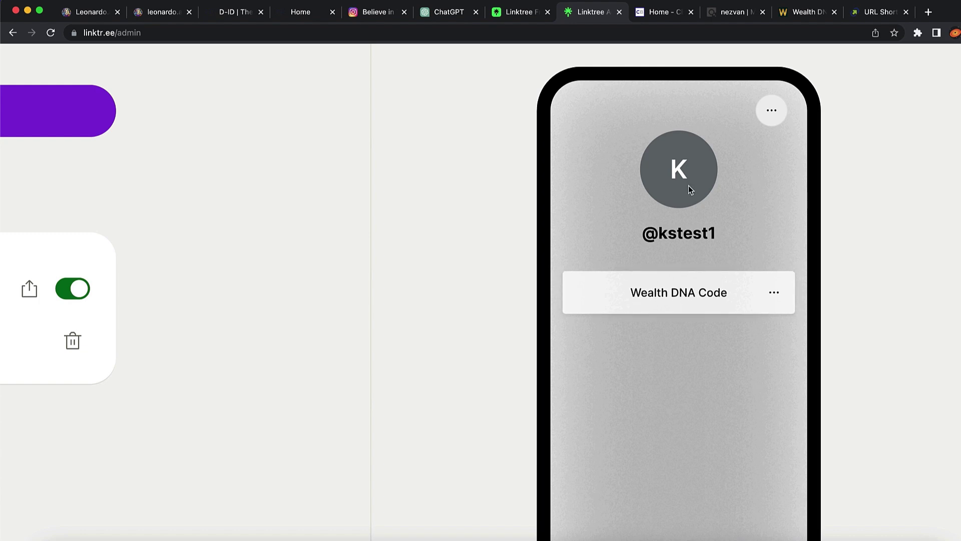
{"action": "key", "text": "super+minus"}
{"action": "key", "text": "super+minus"}
{"action": "key", "text": "super+minus"}
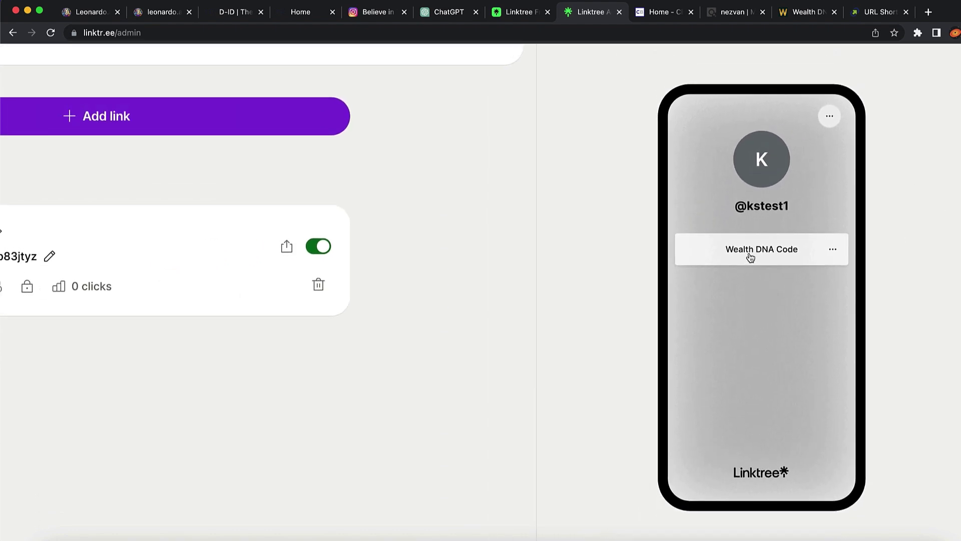
{"action": "left_click", "coordinate": [779, 248]}
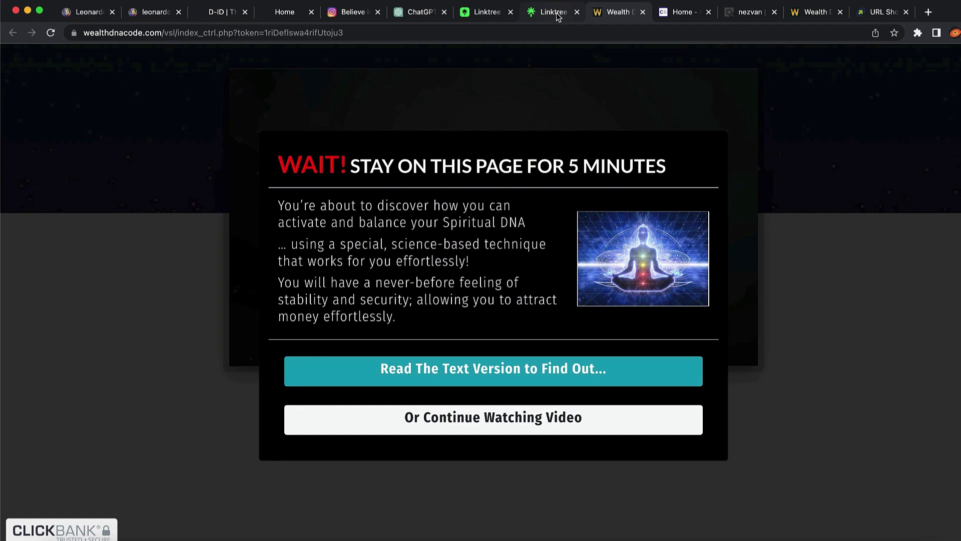
{"action": "left_click", "coordinate": [556, 19]}
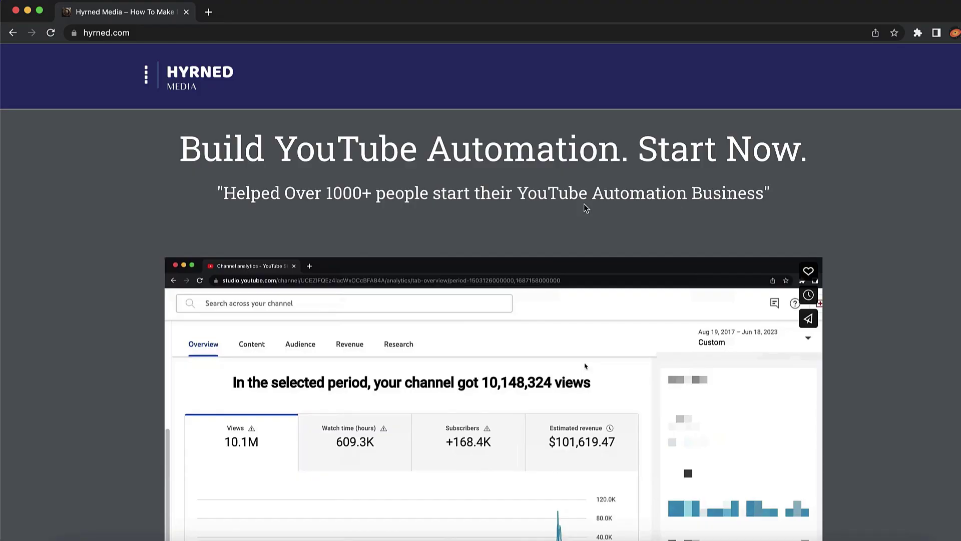
Review the HYRNED YouTube automation course page from the intro video through the testimonials to the course price.
{"action": "scroll", "coordinate": [585, 207], "scroll_direction": "down", "scroll_amount": 3}
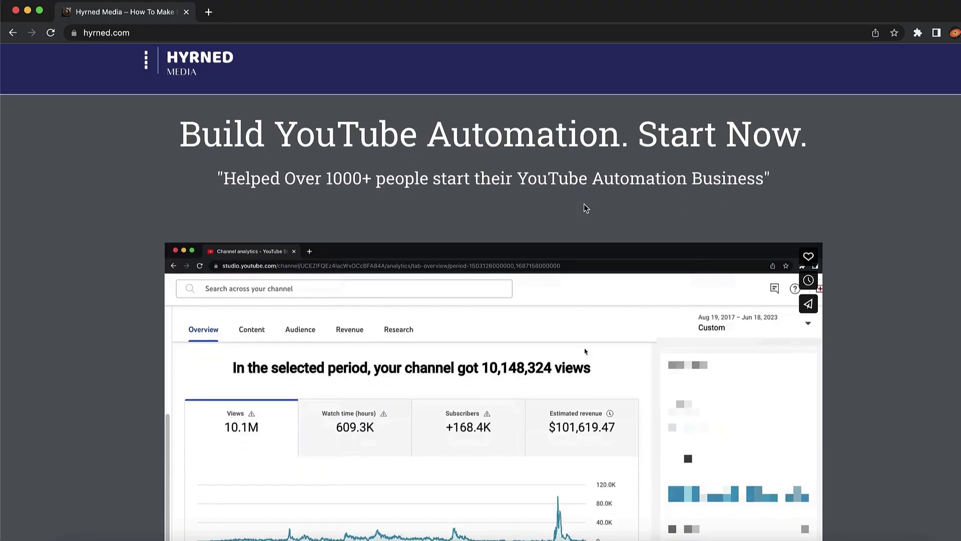
{"action": "scroll", "coordinate": [586, 208], "scroll_direction": "down", "scroll_amount": 5}
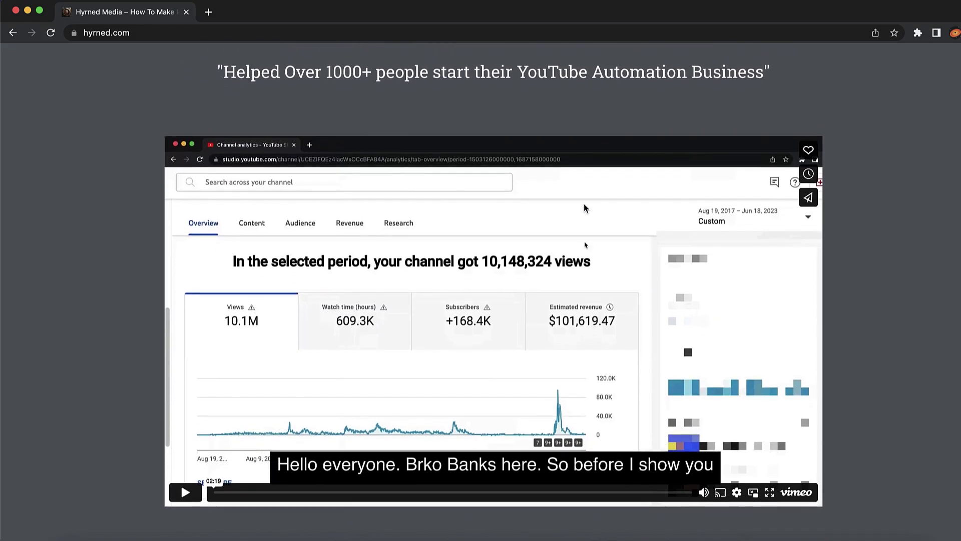
{"action": "scroll", "coordinate": [585, 208], "scroll_direction": "down", "scroll_amount": 1}
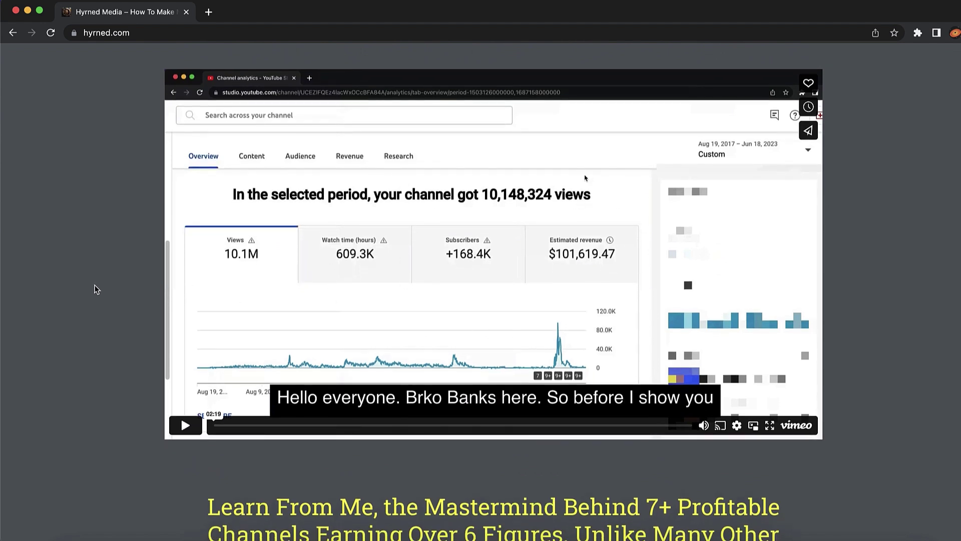
{"action": "scroll", "coordinate": [97, 289], "scroll_direction": "down", "scroll_amount": 6}
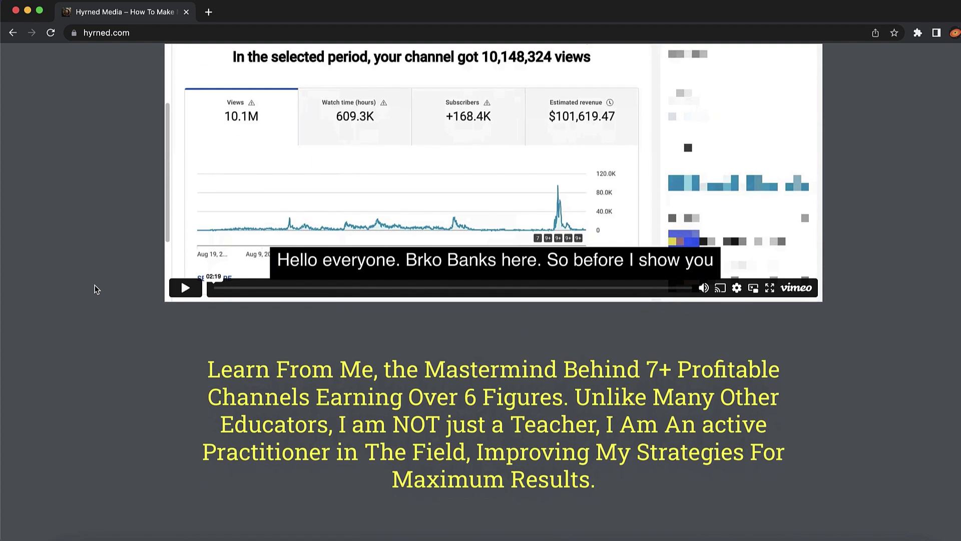
{"action": "scroll", "coordinate": [96, 290], "scroll_direction": "down", "scroll_amount": 9}
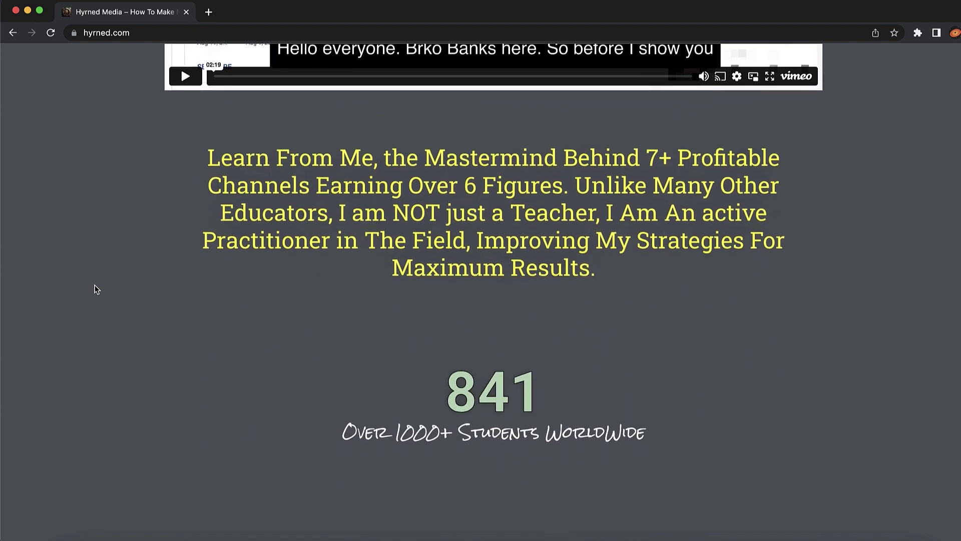
{"action": "scroll", "coordinate": [97, 289], "scroll_direction": "down", "scroll_amount": 6}
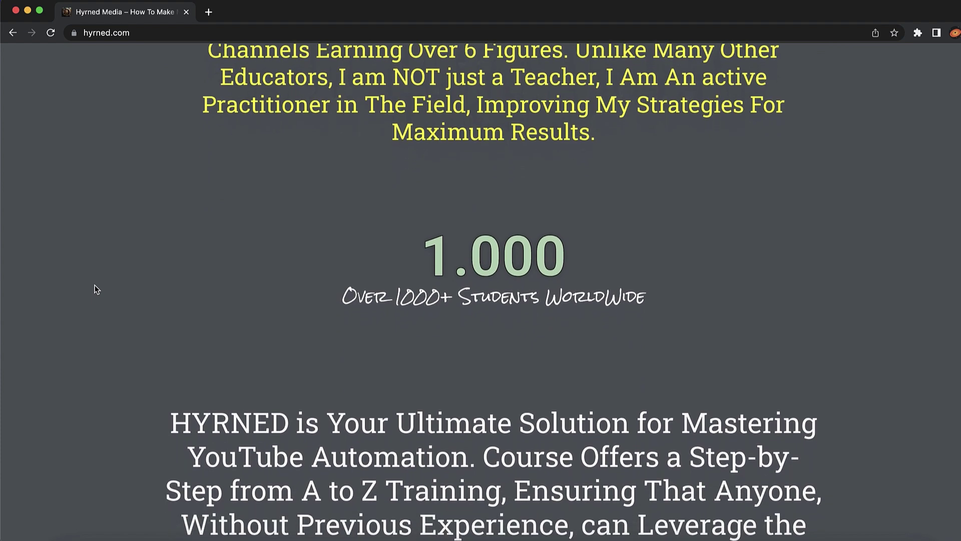
{"action": "scroll", "coordinate": [96, 289], "scroll_direction": "down", "scroll_amount": 7}
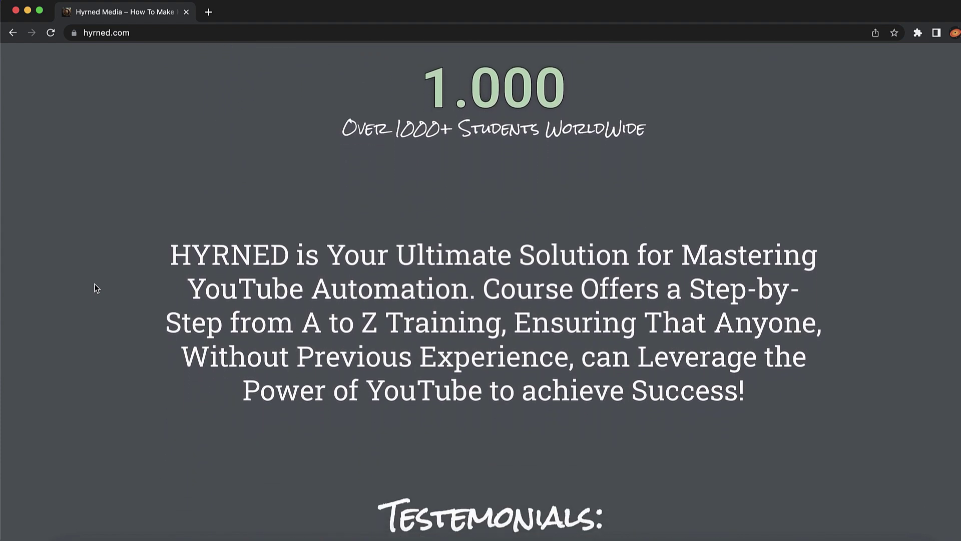
{"action": "scroll", "coordinate": [97, 289], "scroll_direction": "down", "scroll_amount": 5}
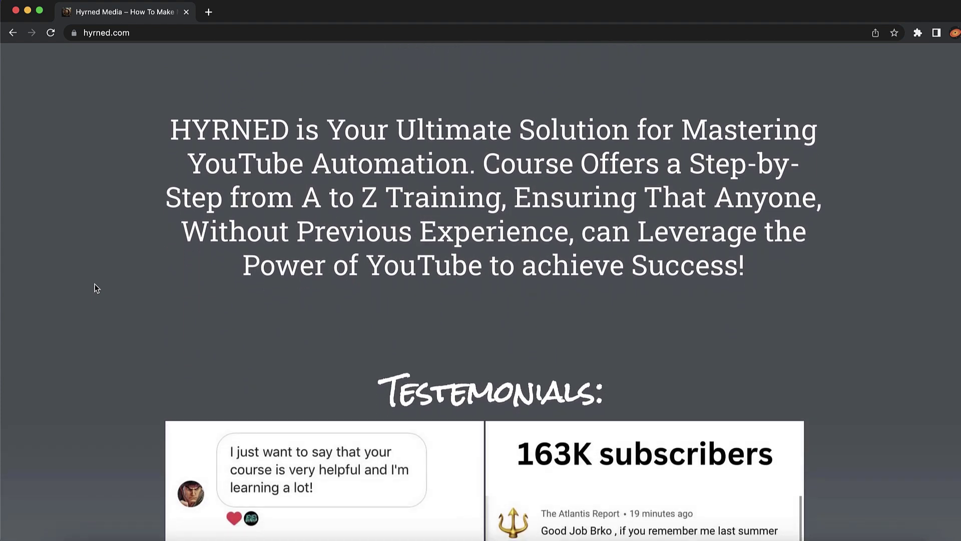
{"action": "scroll", "coordinate": [97, 288], "scroll_direction": "down", "scroll_amount": 10}
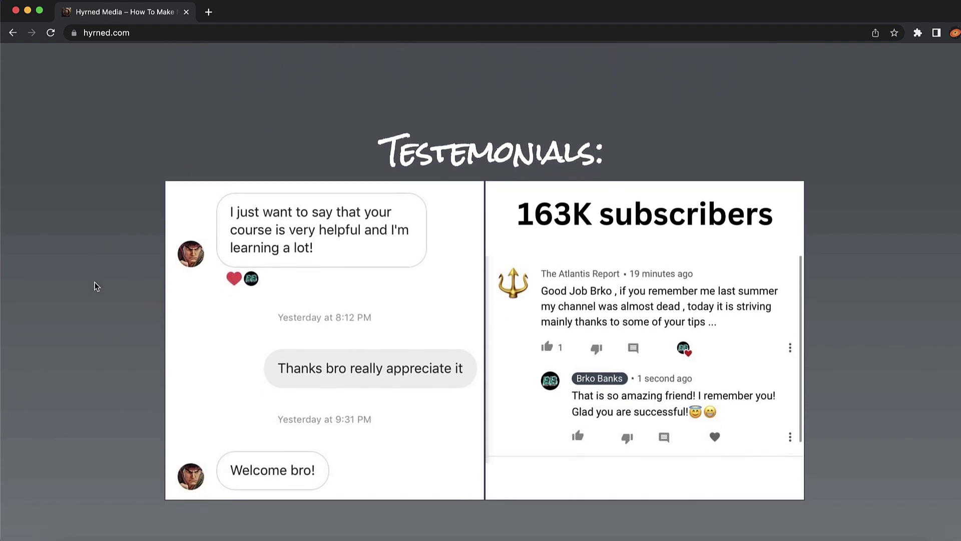
{"action": "scroll", "coordinate": [96, 286], "scroll_direction": "down", "scroll_amount": 14}
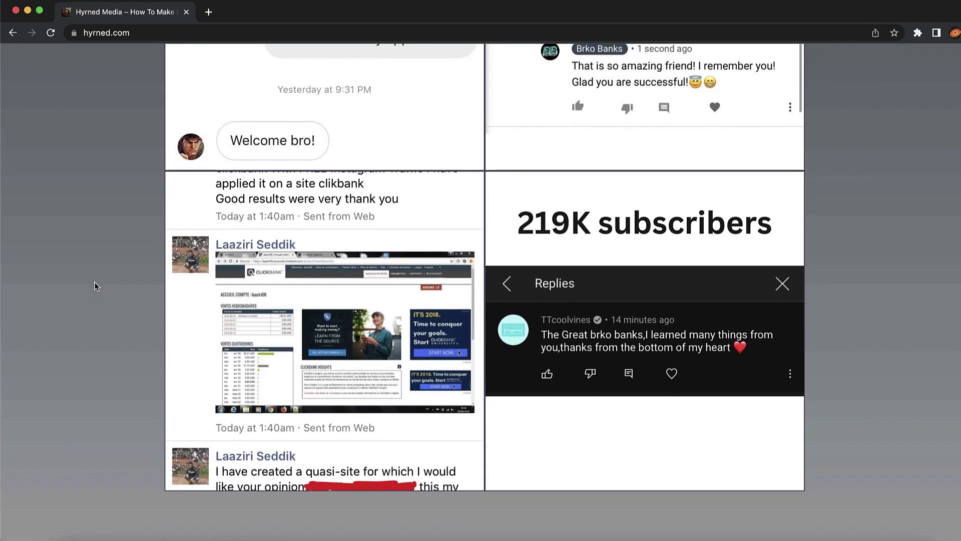
{"action": "scroll", "coordinate": [96, 286], "scroll_direction": "down", "scroll_amount": 12}
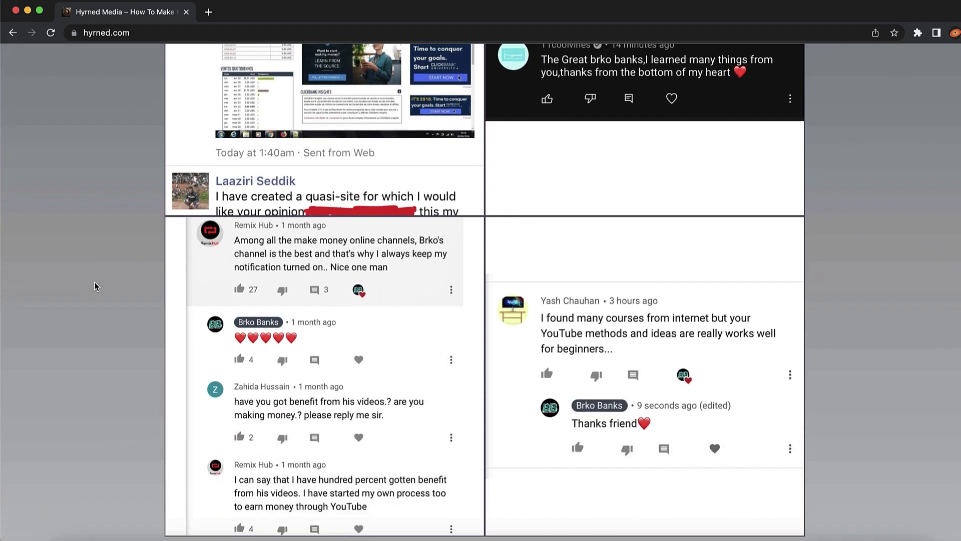
{"action": "scroll", "coordinate": [119, 122], "scroll_direction": "down", "scroll_amount": 10}
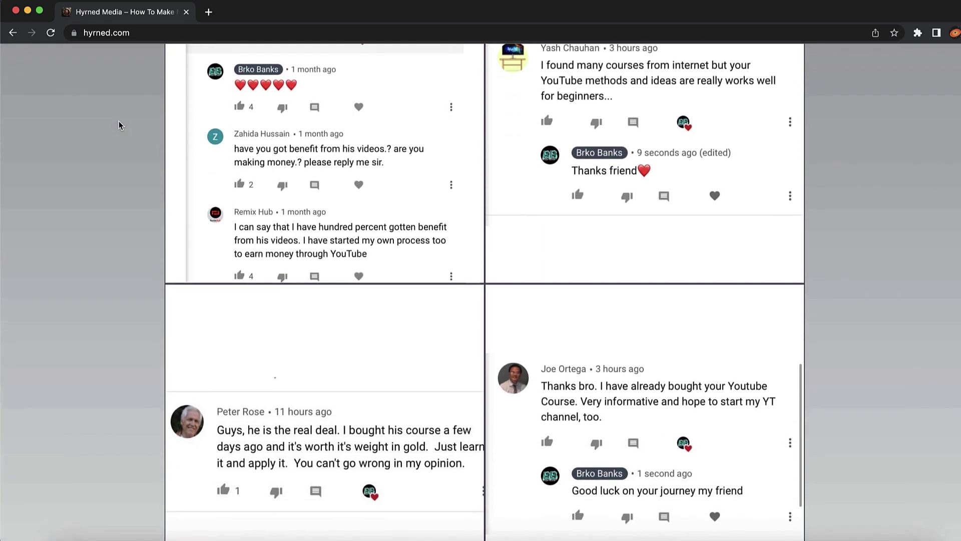
{"action": "scroll", "coordinate": [119, 121], "scroll_direction": "down", "scroll_amount": 20}
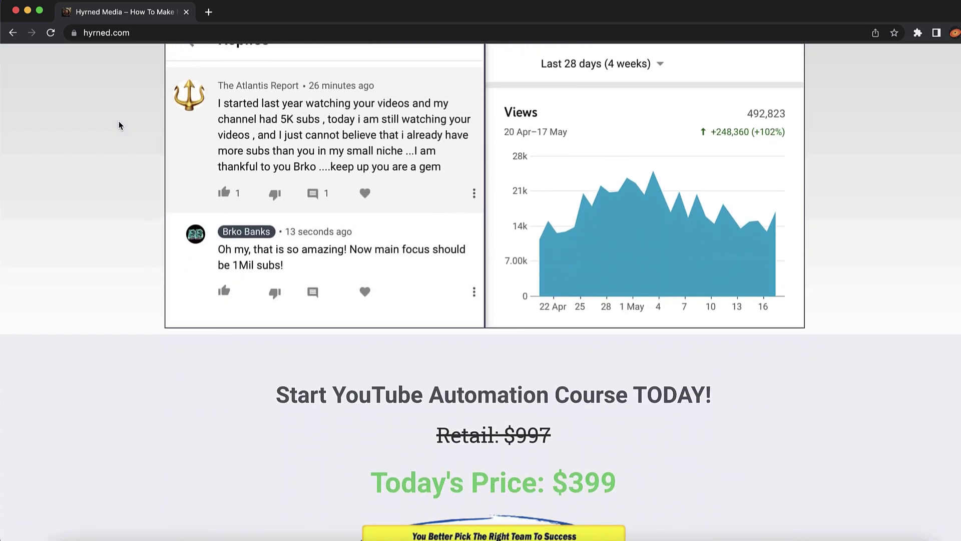
{"action": "scroll", "coordinate": [119, 121], "scroll_direction": "down", "scroll_amount": 9}
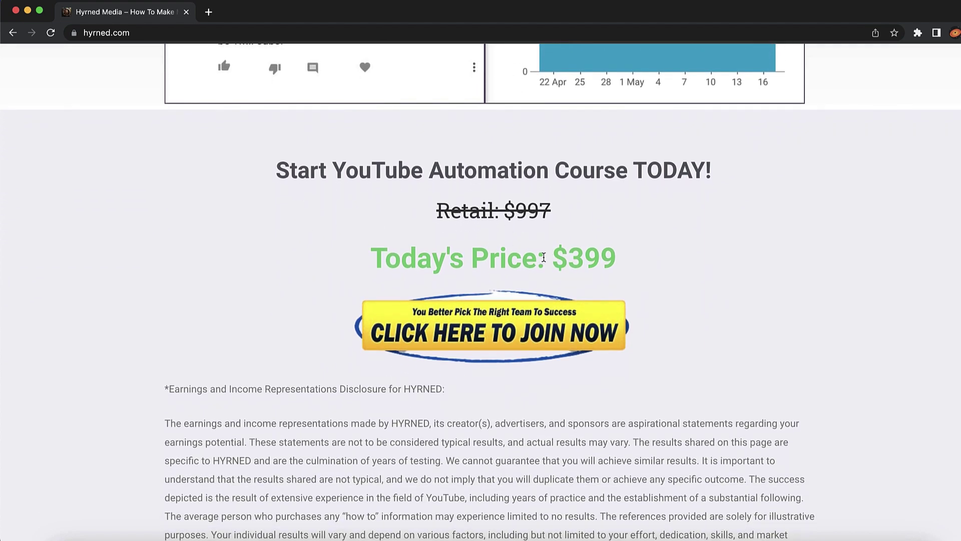
{"action": "left_click_drag", "start_coordinate": [544, 257], "coordinate": [630, 262]}
{"action": "left_click", "coordinate": [628, 258]}
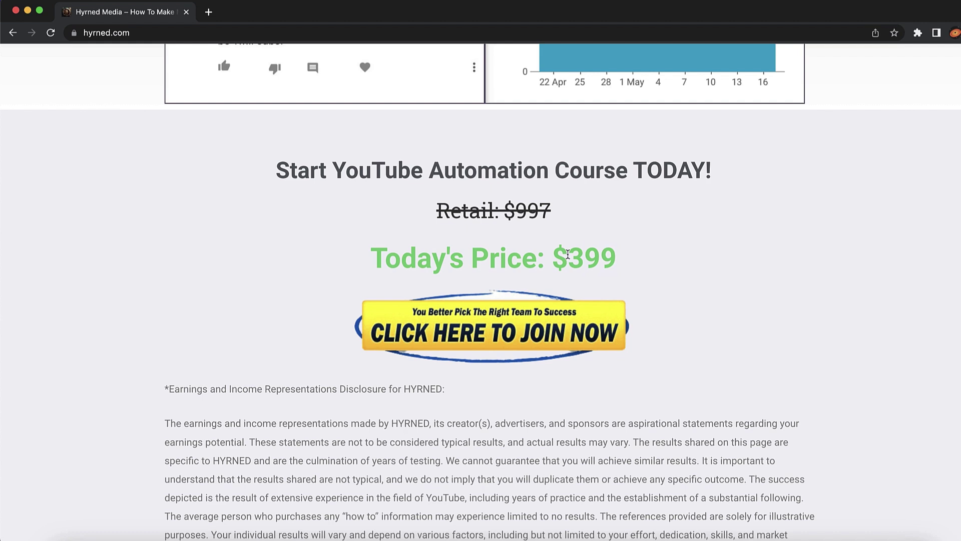